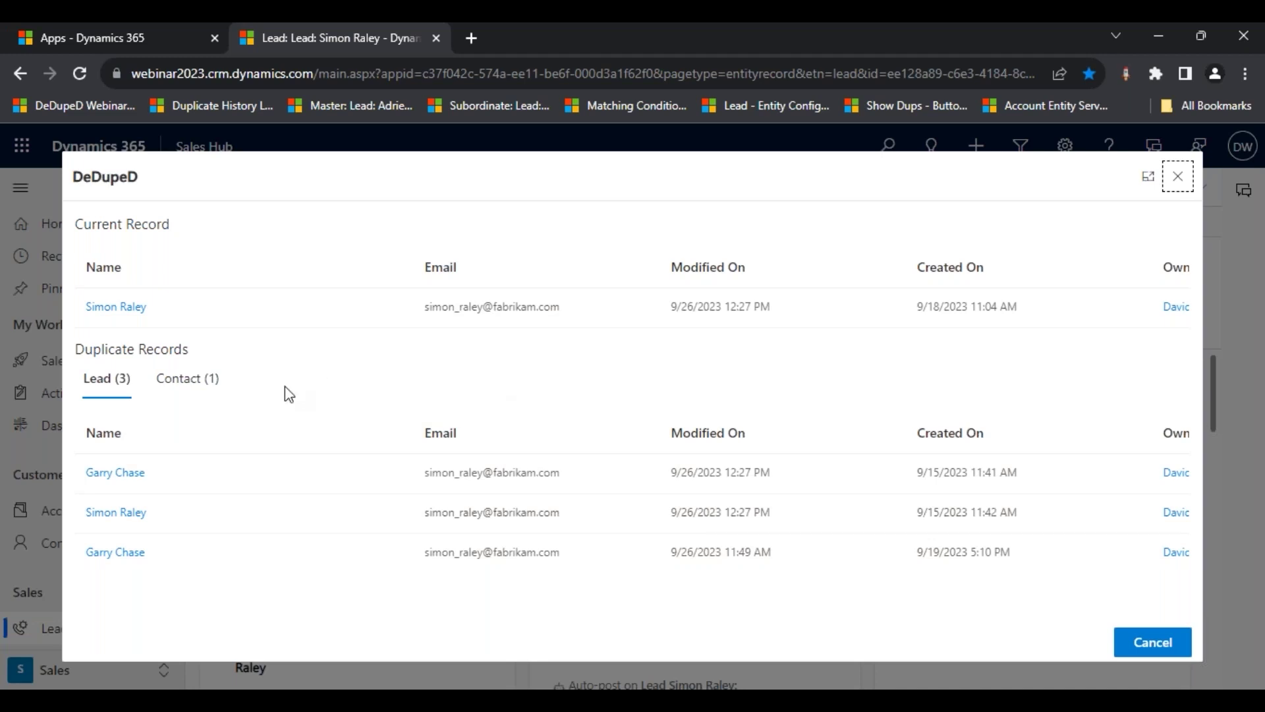
# - Show the Contact (1) tab under Duplicate Records in the lead's DeDupeD dialog
pyautogui.click(208, 390)
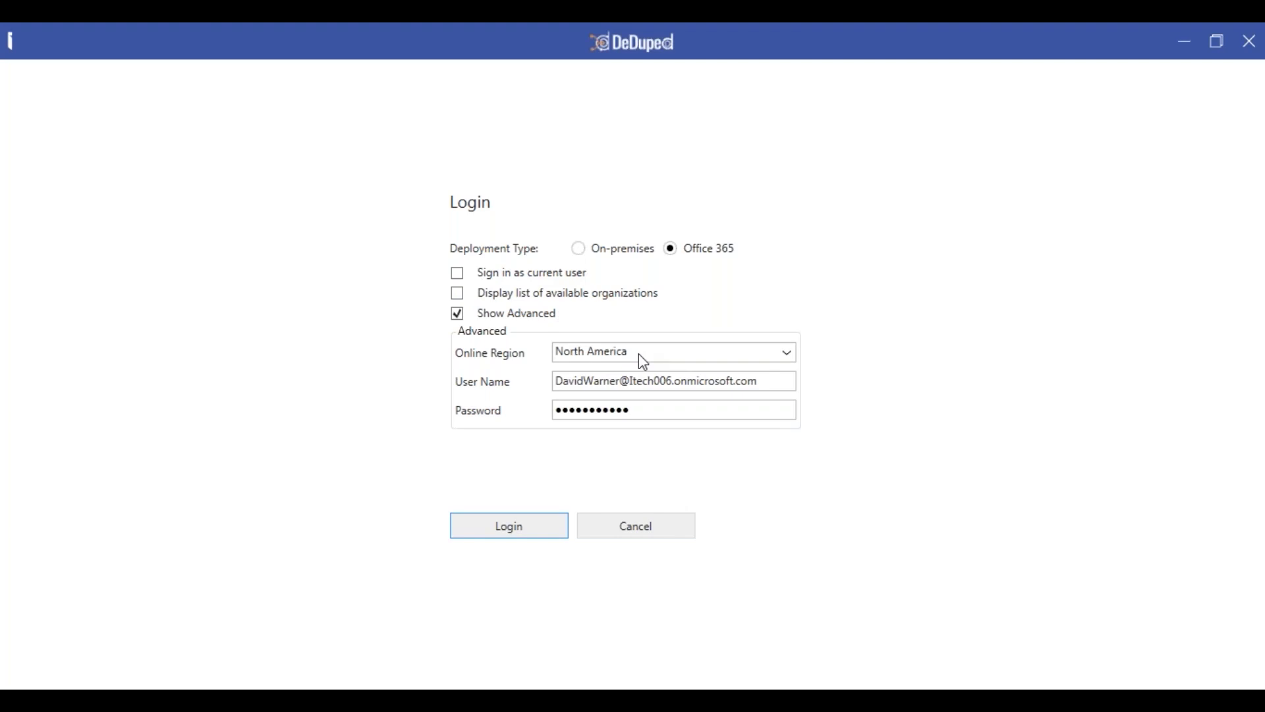
# - Log in with region North America and the list of available organizations enabled
pyautogui.click(680, 352)
pyautogui.scroll(4, 690, 427)
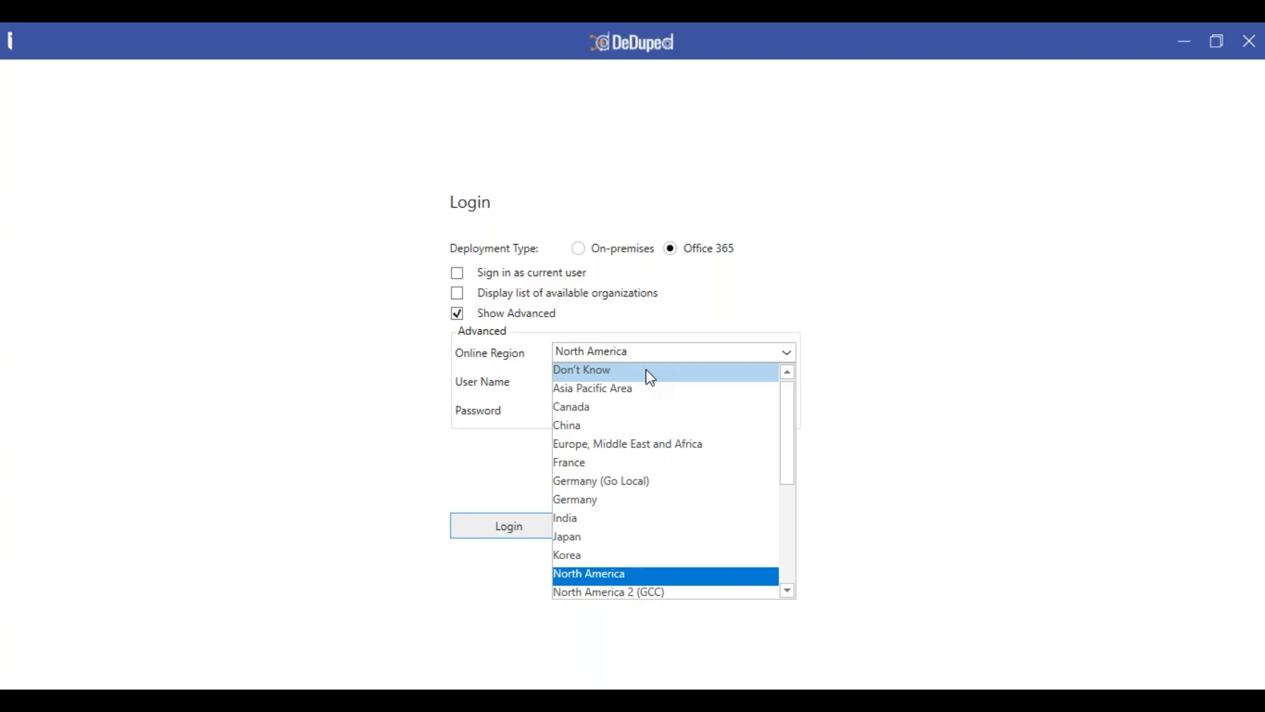
pyautogui.click(833, 306)
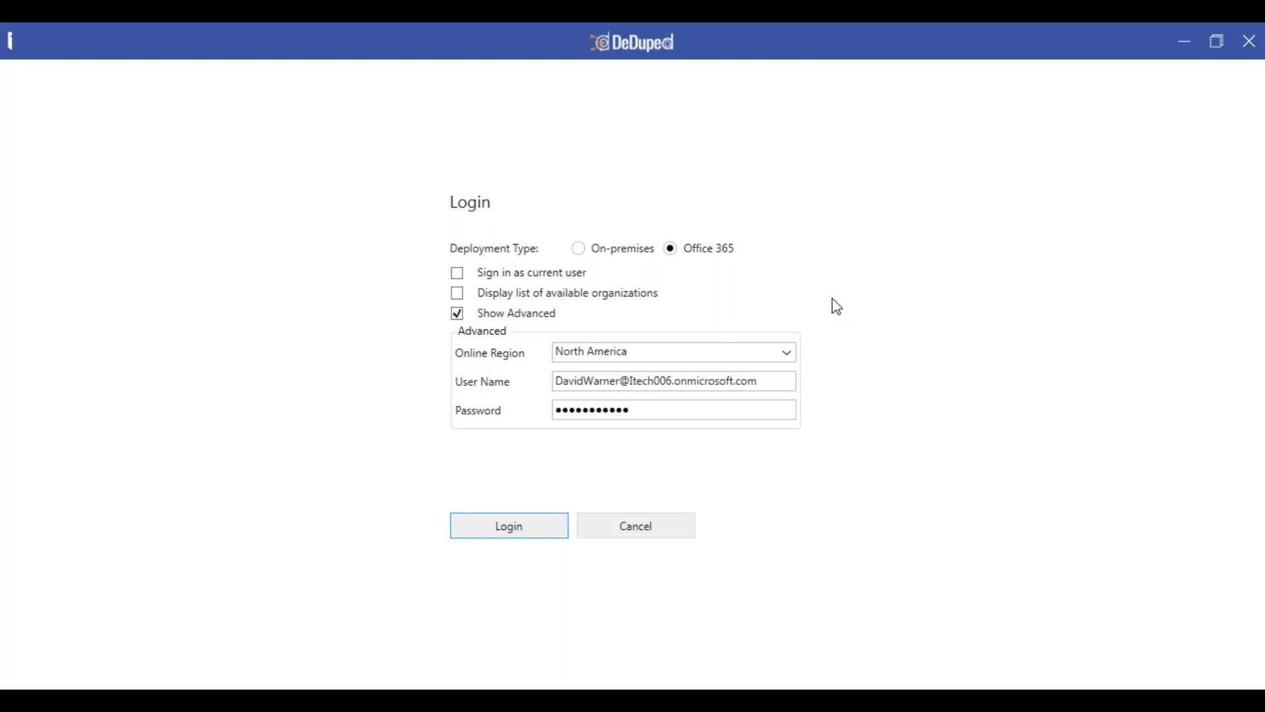
pyautogui.click(459, 294)
pyautogui.click(506, 525)
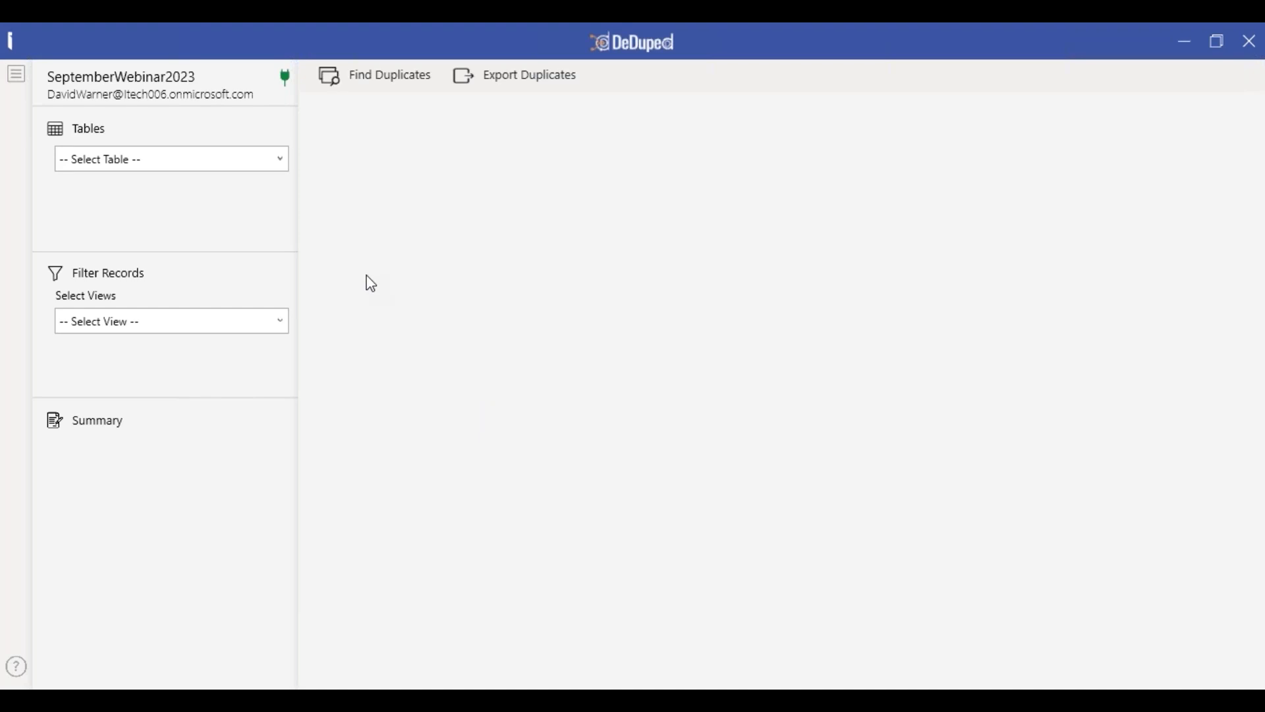
# - Open the Tables list showing Account, Contact and Lead
pyautogui.click(281, 163)
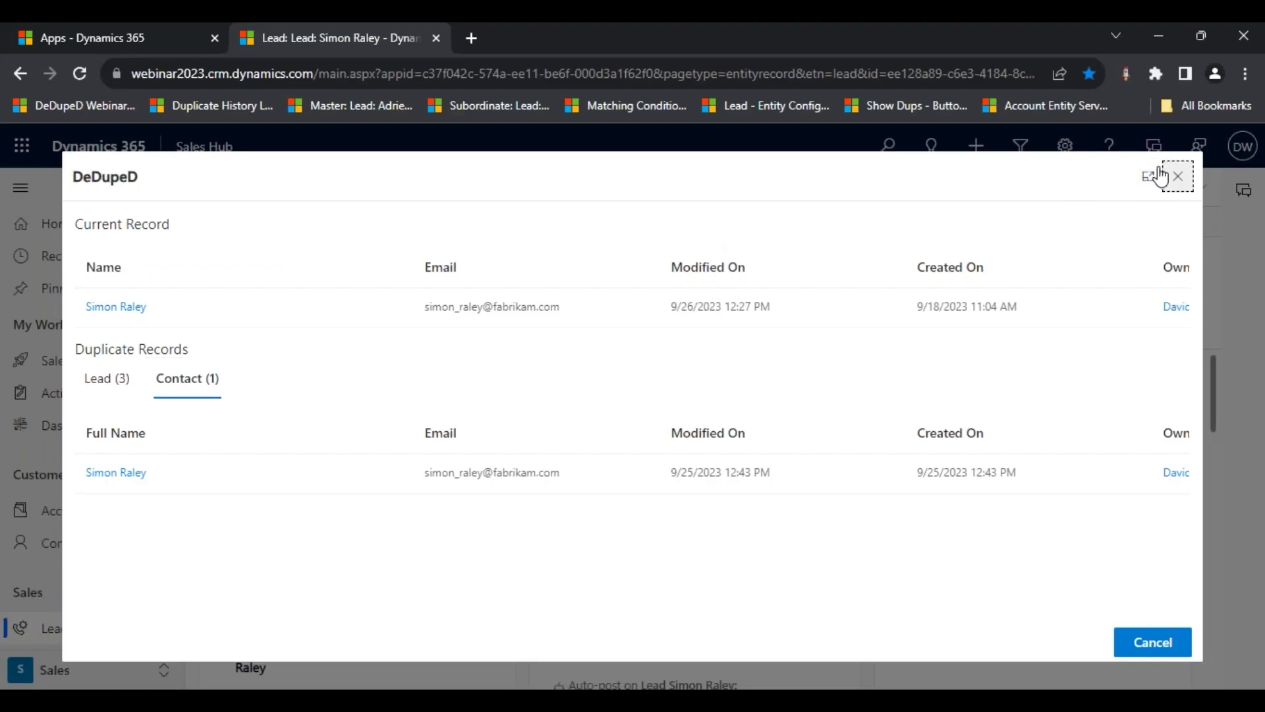
# - Close the duplicates window and open the 'Lead - Entity Config' bookmark in a new tab
pyautogui.press('Escape')
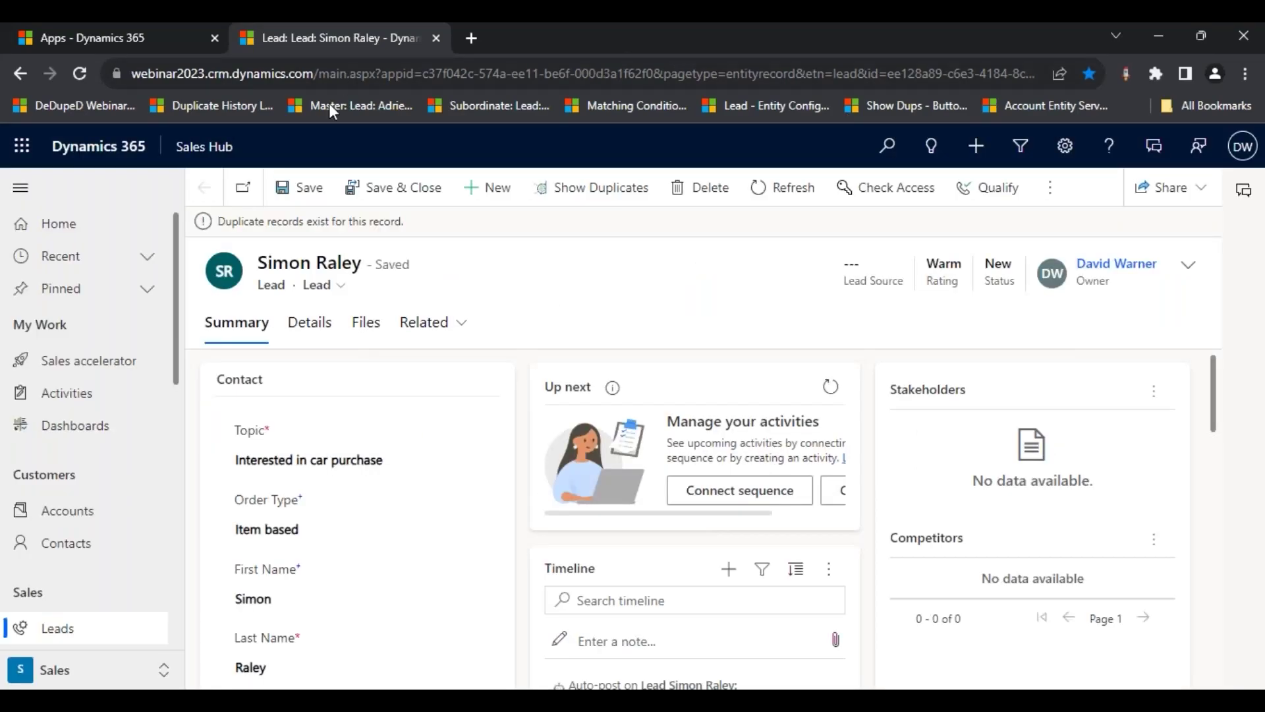
pyautogui.middleClick(741, 109)
pyautogui.click(498, 28)
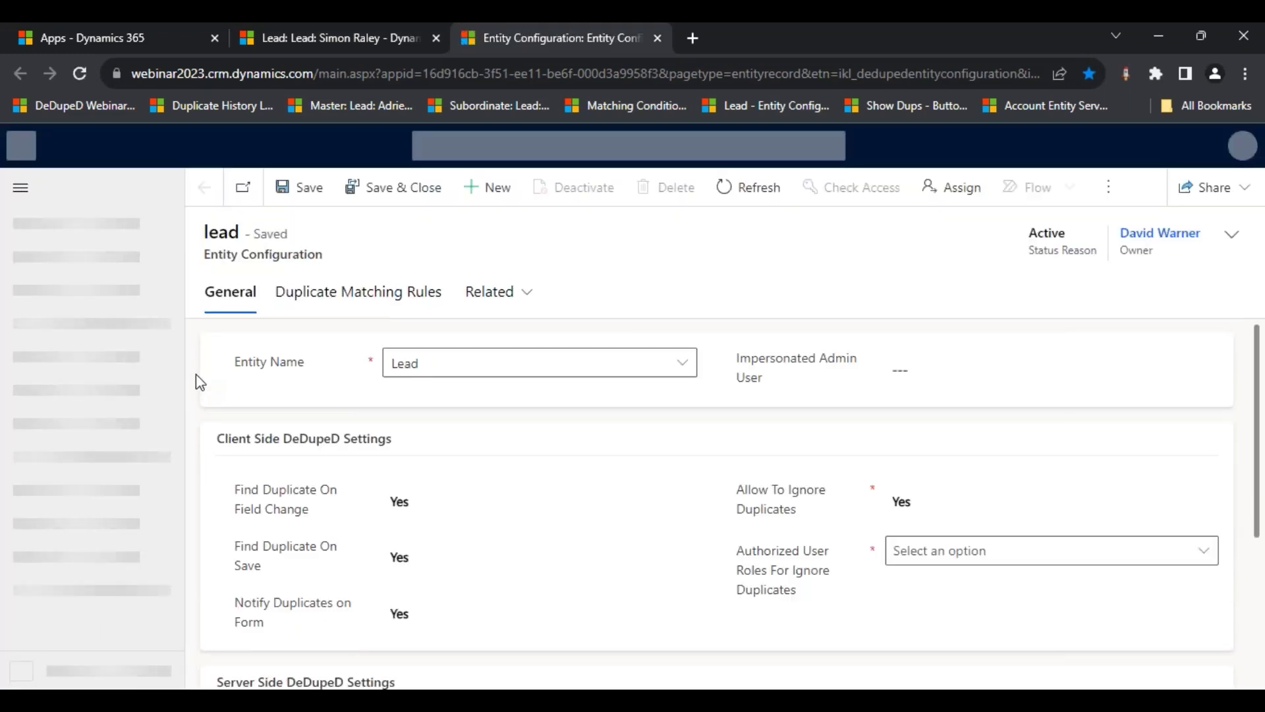
pyautogui.click(155, 361)
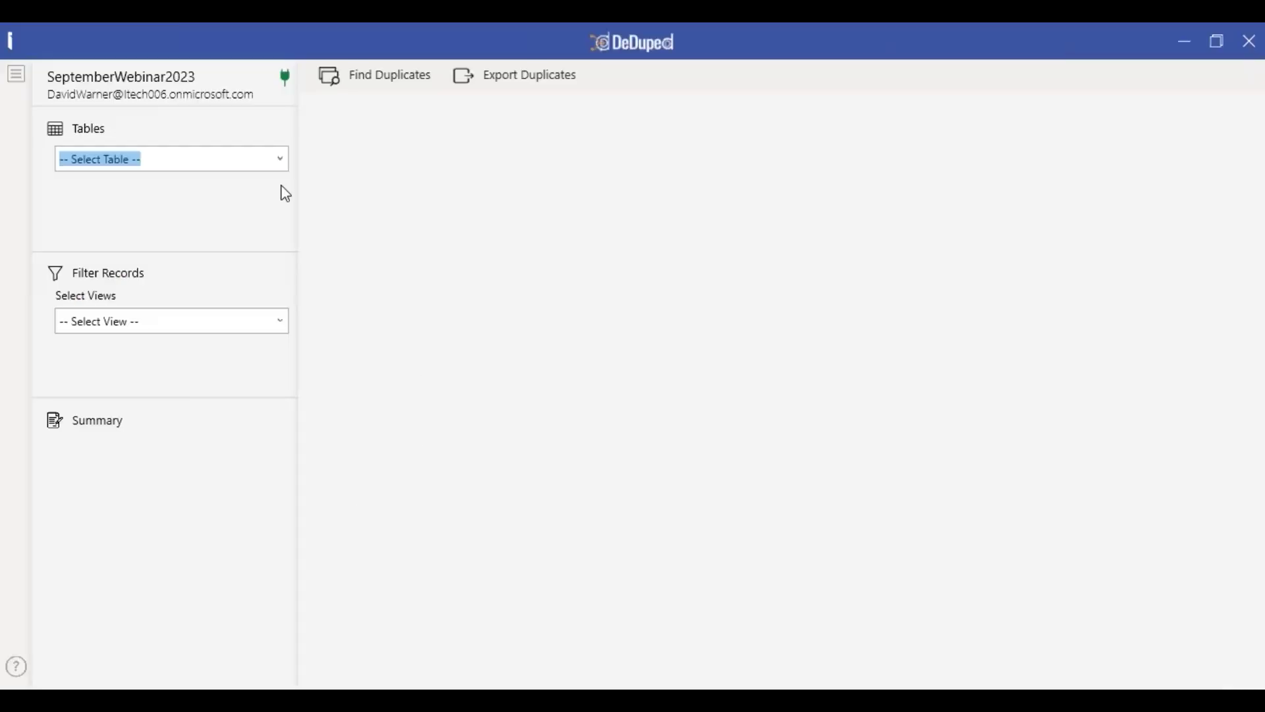
# - Choose the Lead table and the Open Leads view, holding 83 records
pyautogui.click(279, 161)
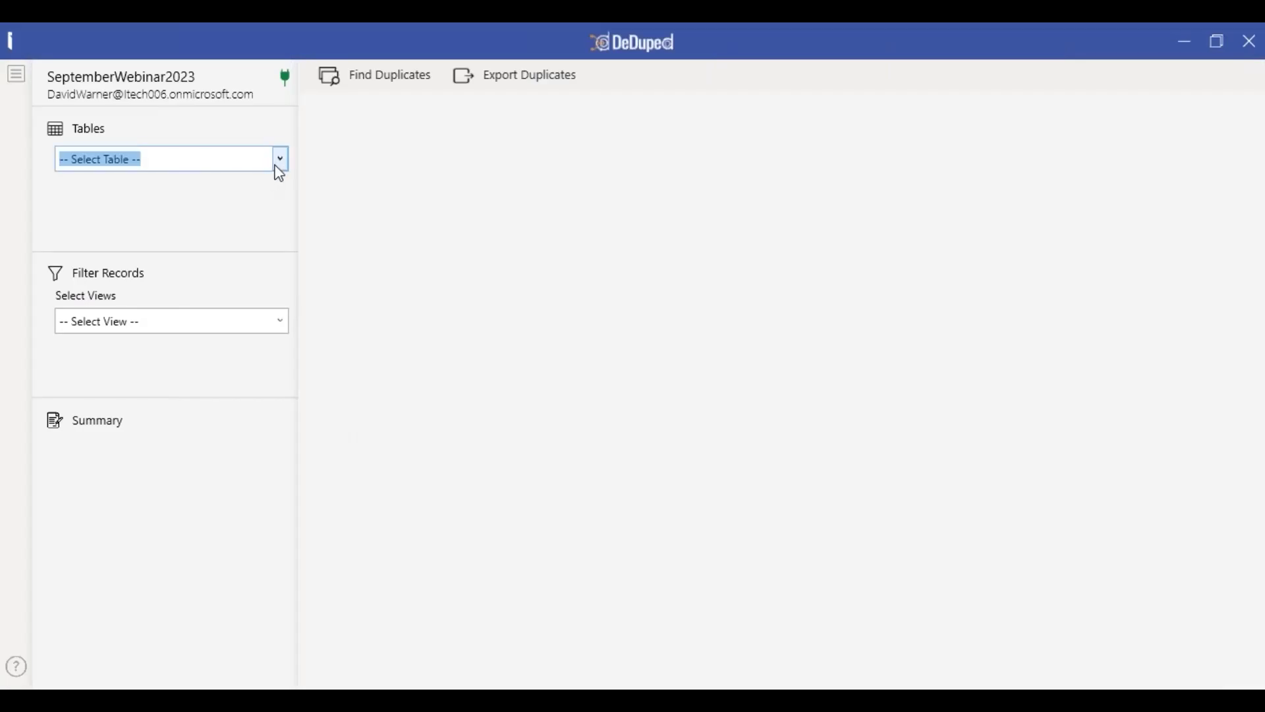
pyautogui.click(281, 160)
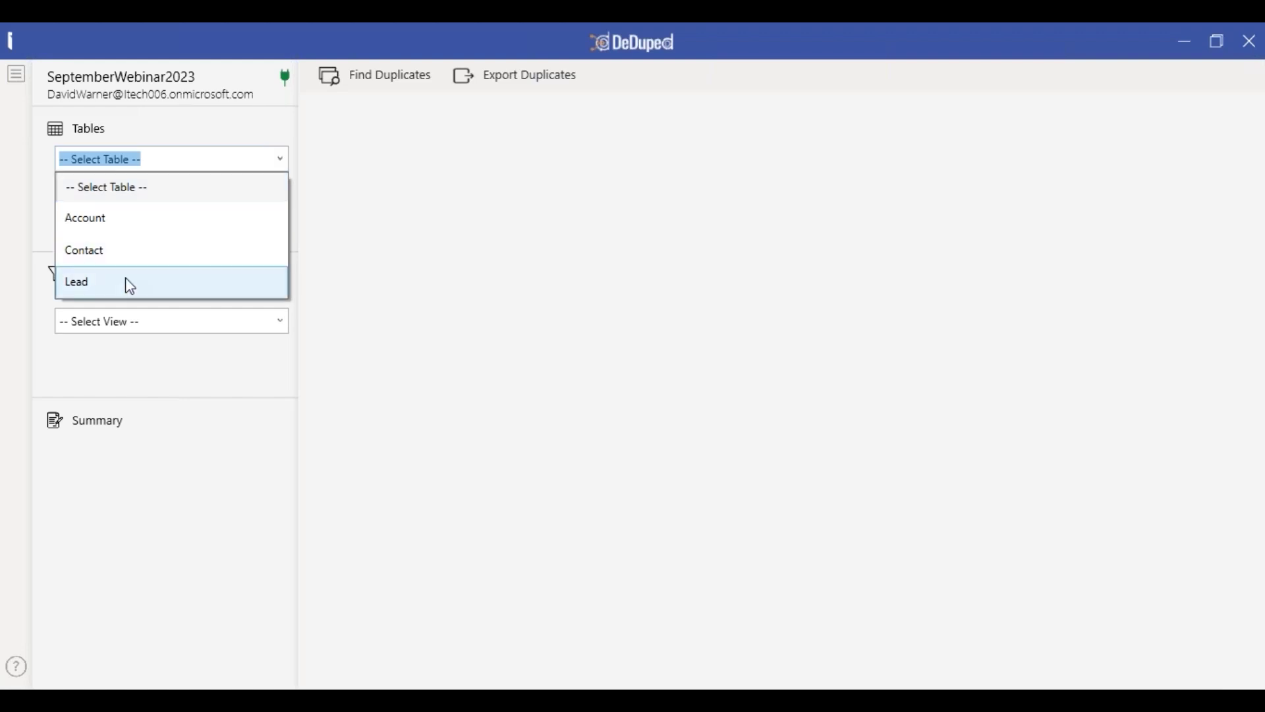
pyautogui.click(200, 284)
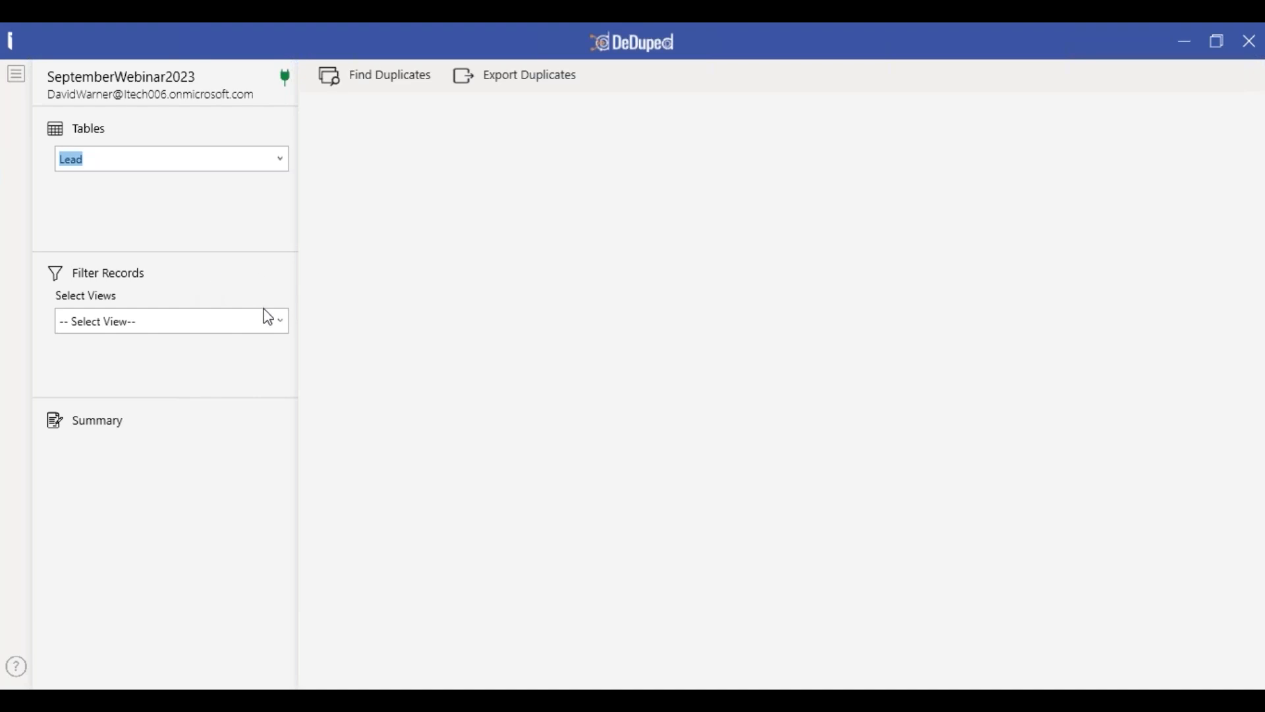
pyautogui.click(283, 326)
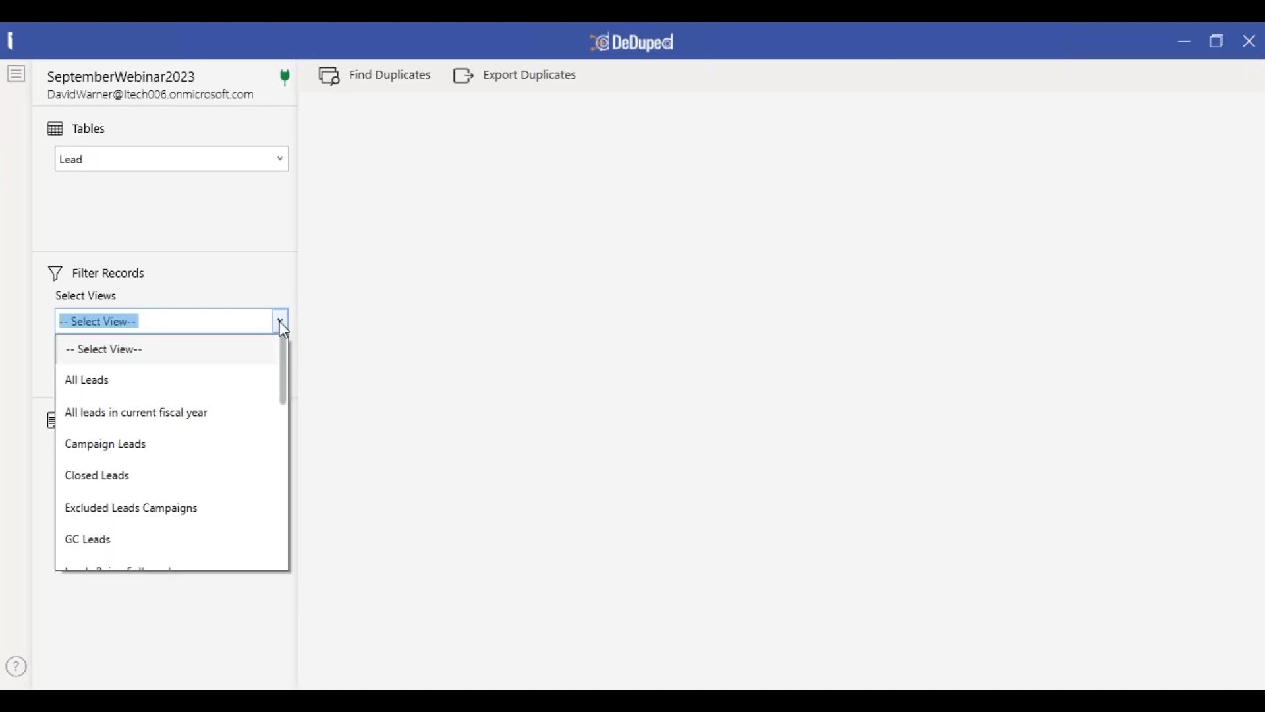
pyautogui.scroll(-3, 201, 439)
pyautogui.scroll(-2, 202, 442)
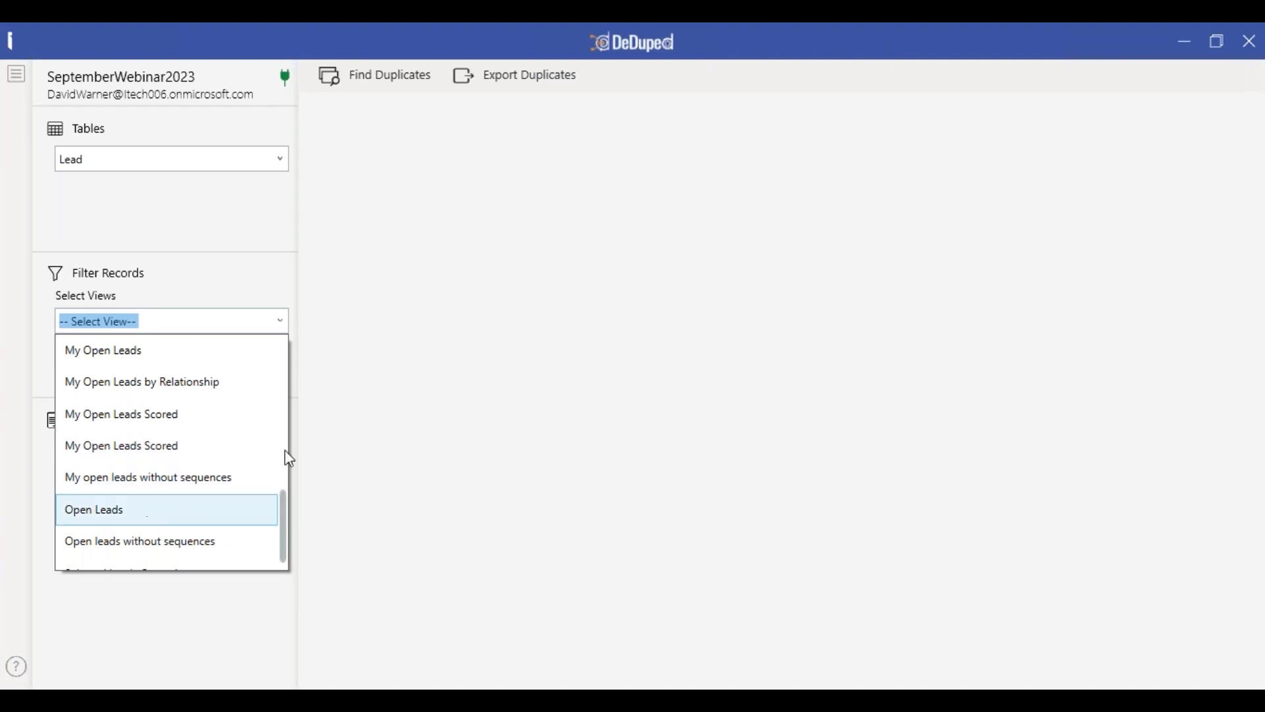
pyautogui.press('Return')
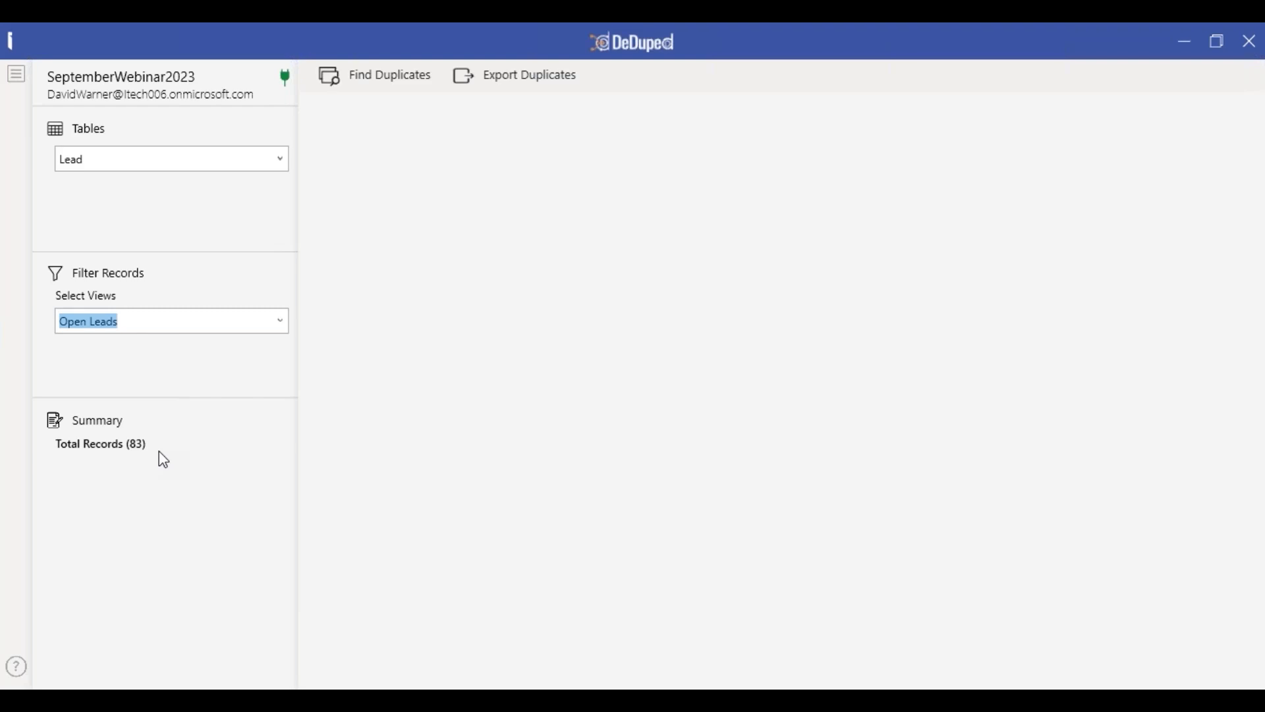
# - Run Find Duplicates on Open Leads, returning 25 groups with 53 duplicates
pyautogui.click(380, 88)
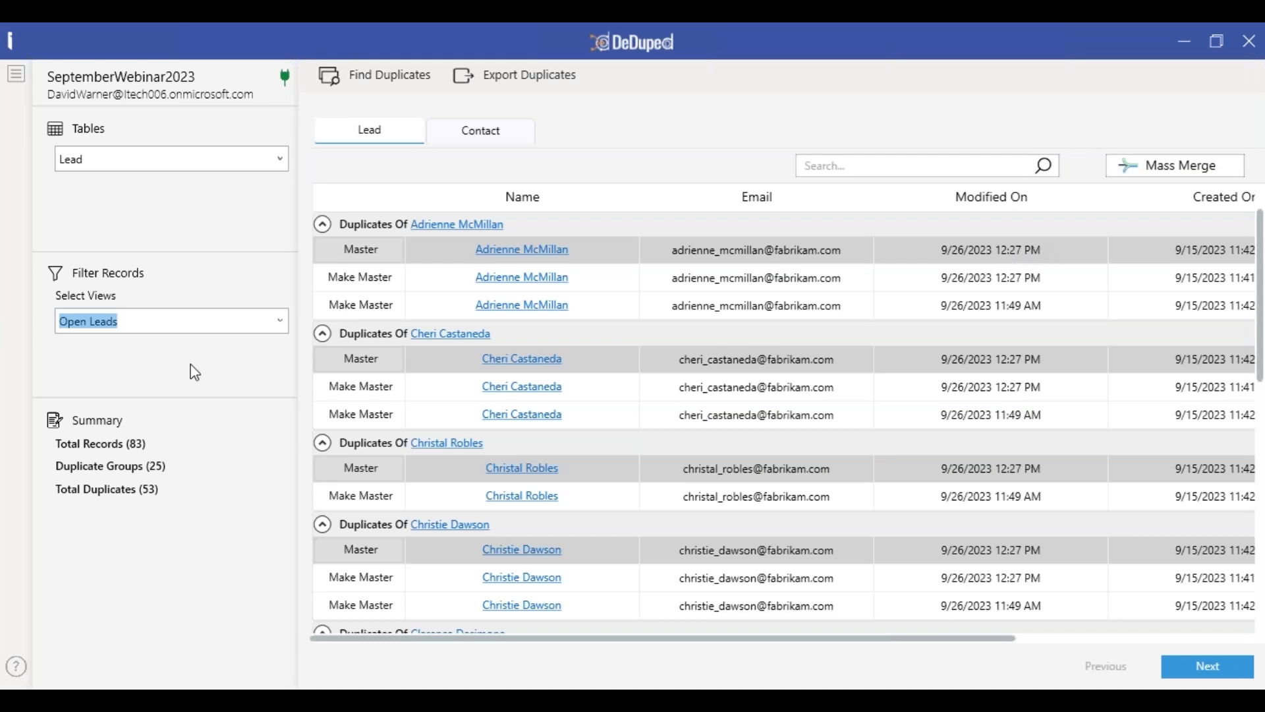
pyautogui.click(323, 307)
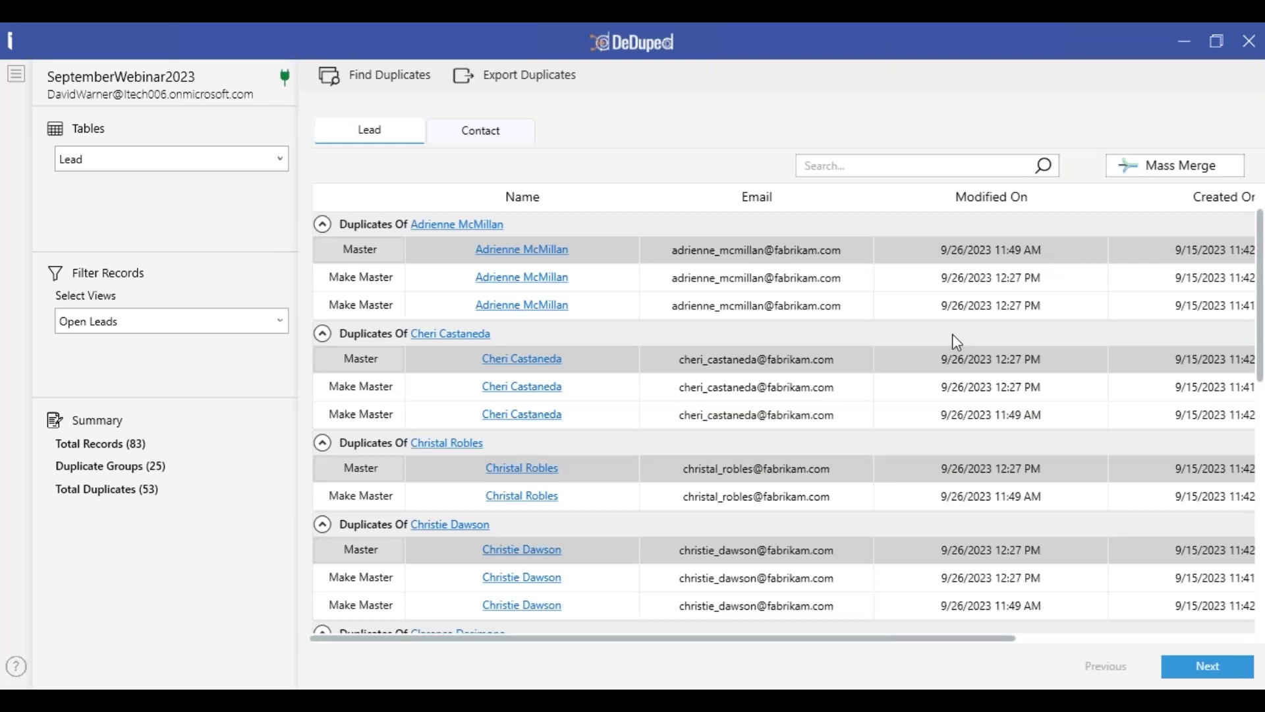
pyautogui.scroll(-3, 947, 340)
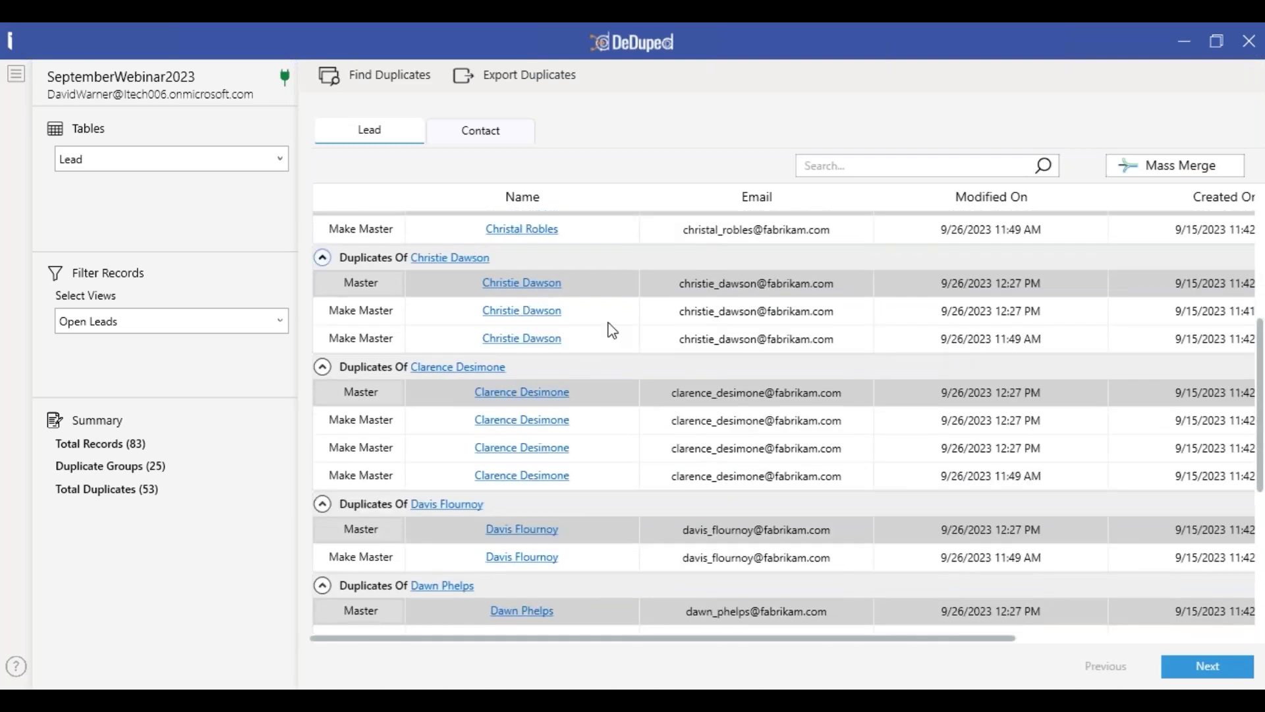
pyautogui.hscroll(5, 770, 644)
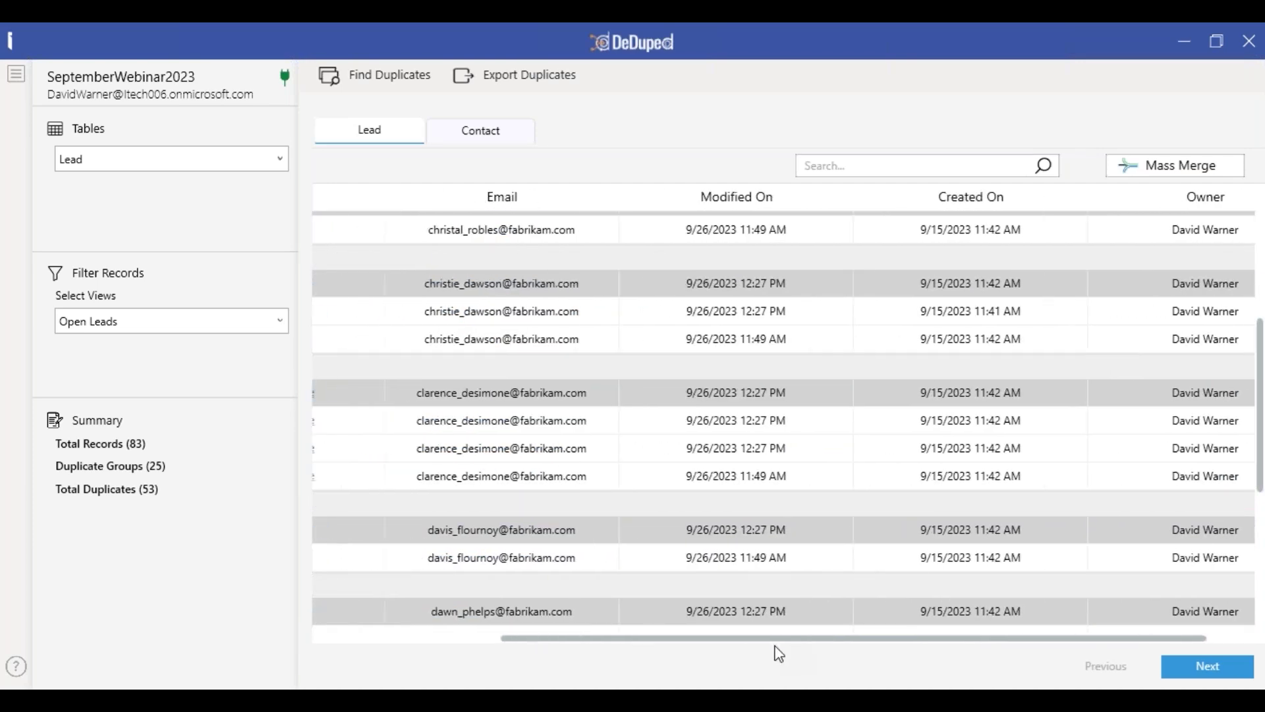
pyautogui.hscroll(-5, 776, 649)
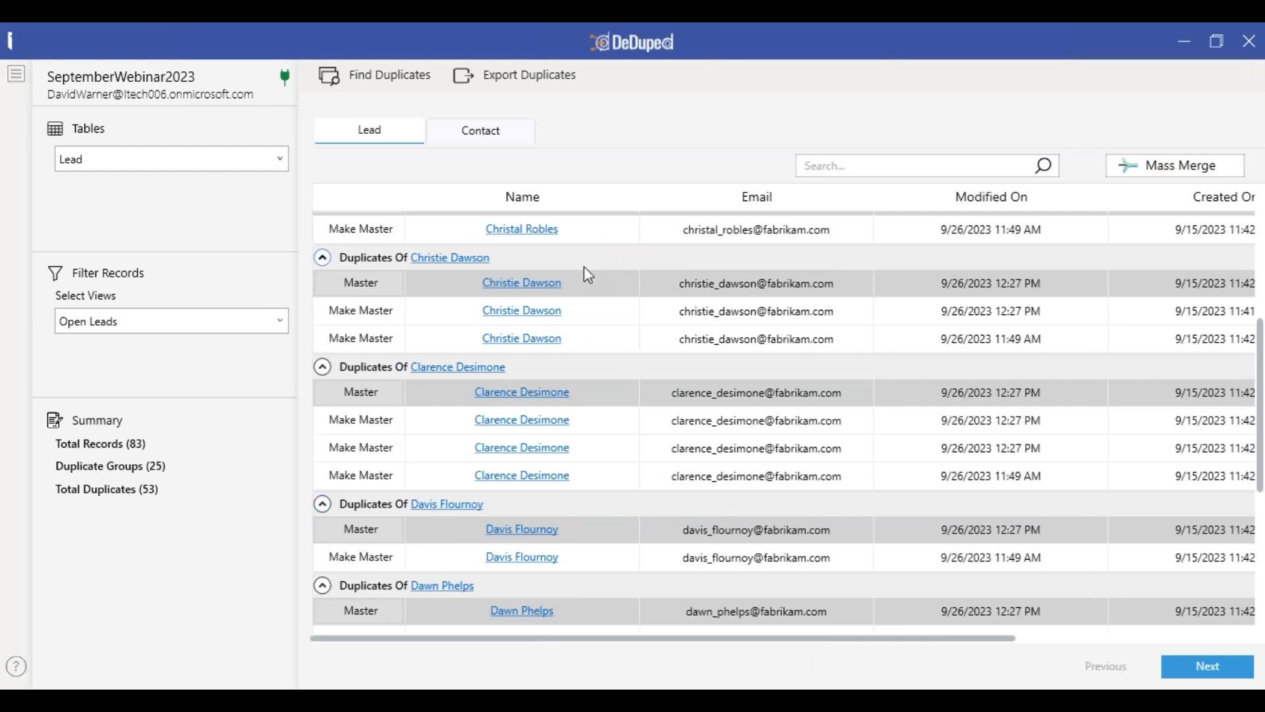
# - Export the duplicate leads as DupeLeads.csv into the Downloads folder
pyautogui.click(542, 80)
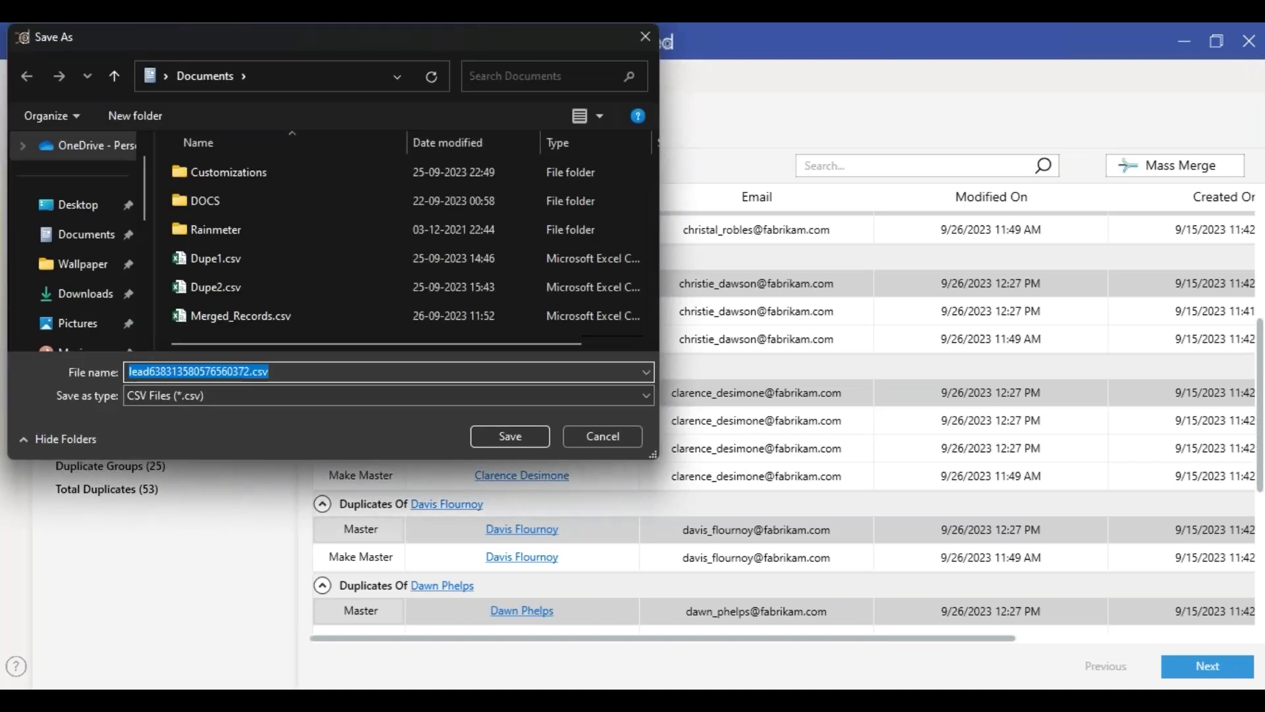
pyautogui.click(94, 241)
pyautogui.click(86, 293)
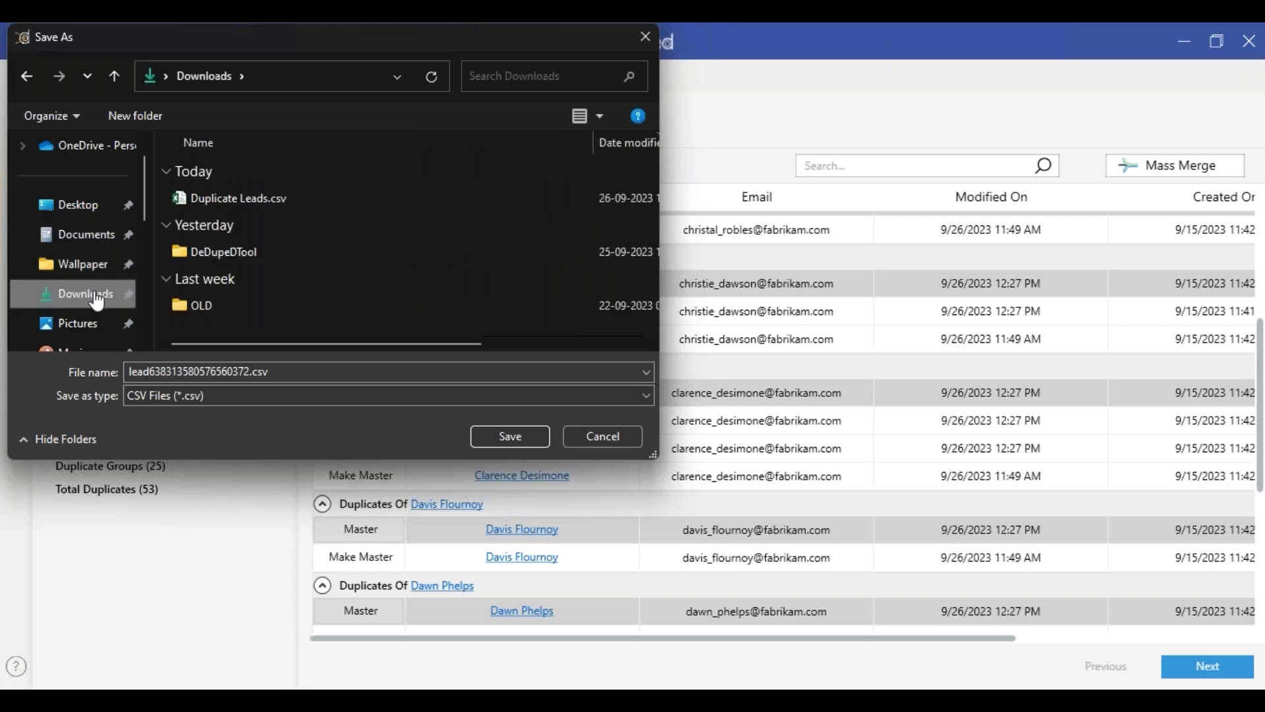
pyautogui.click(249, 371)
pyautogui.press('BackSpace')
pyautogui.press('BackSpace')
pyautogui.press('BackSpace')
pyautogui.press('BackSpace')
pyautogui.press('BackSpace')
pyautogui.press('BackSpace')
pyautogui.press('BackSpace')
pyautogui.press('BackSpace')
pyautogui.press('BackSpace')
pyautogui.press('BackSpace')
pyautogui.press('BackSpace')
pyautogui.press('BackSpace')
pyautogui.press('BackSpace')
pyautogui.press('BackSpace')
pyautogui.press('BackSpace')
pyautogui.press('BackSpace')
pyautogui.press('BackSpace')
pyautogui.press('BackSpace')
pyautogui.press('BackSpace')
pyautogui.press('BackSpace')
pyautogui.write('DupeLeads')
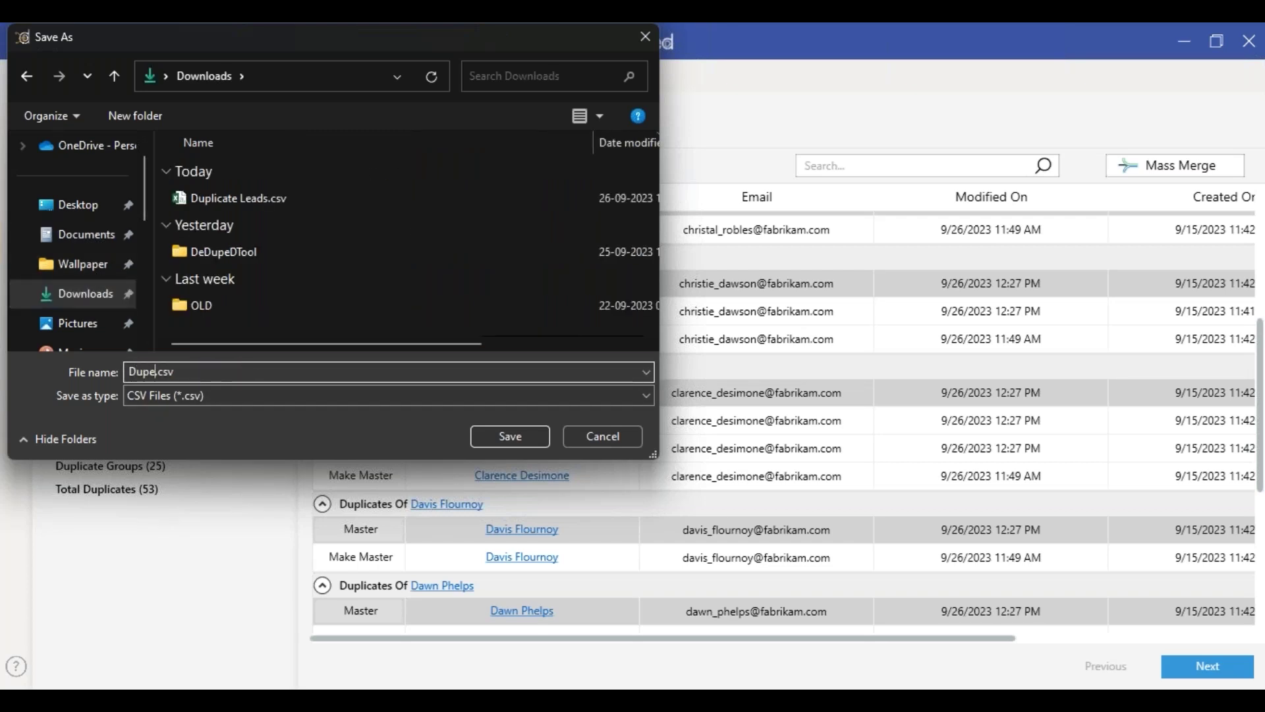
pyautogui.click(524, 433)
pyautogui.click(667, 422)
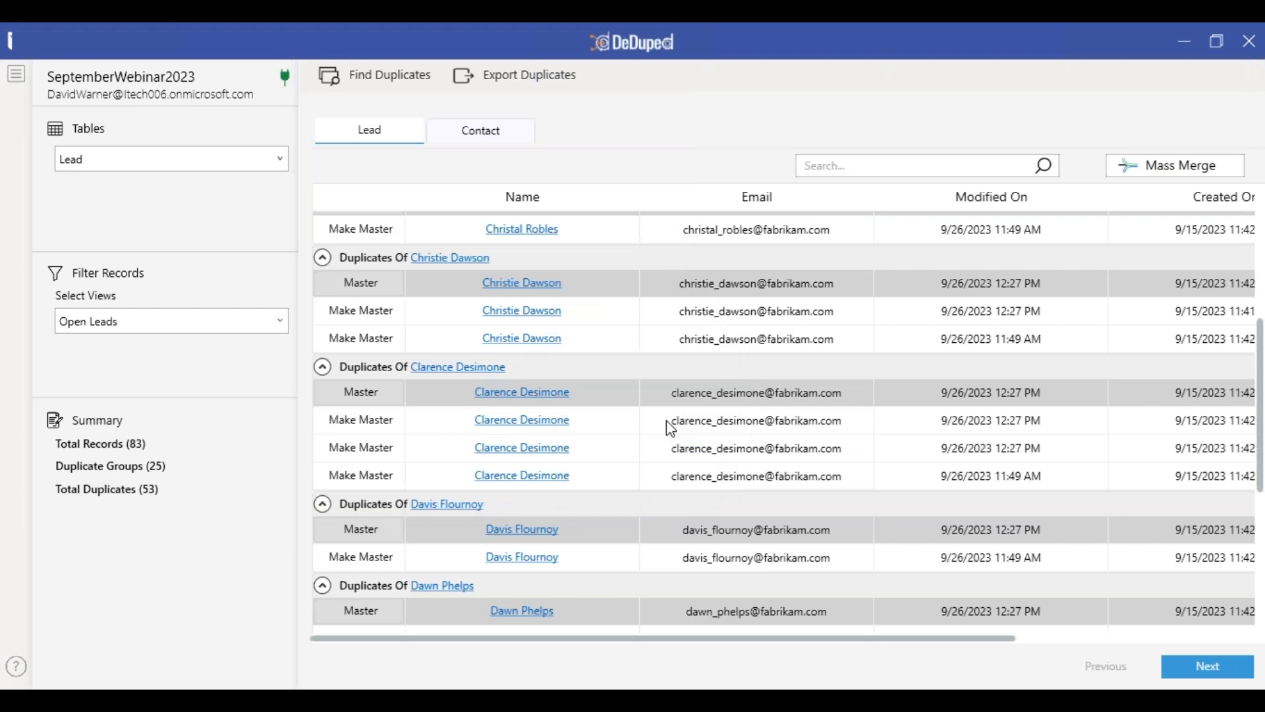
# - Open DupeLeads.csv from the Downloads folder in File Explorer
pyautogui.press('super+e')
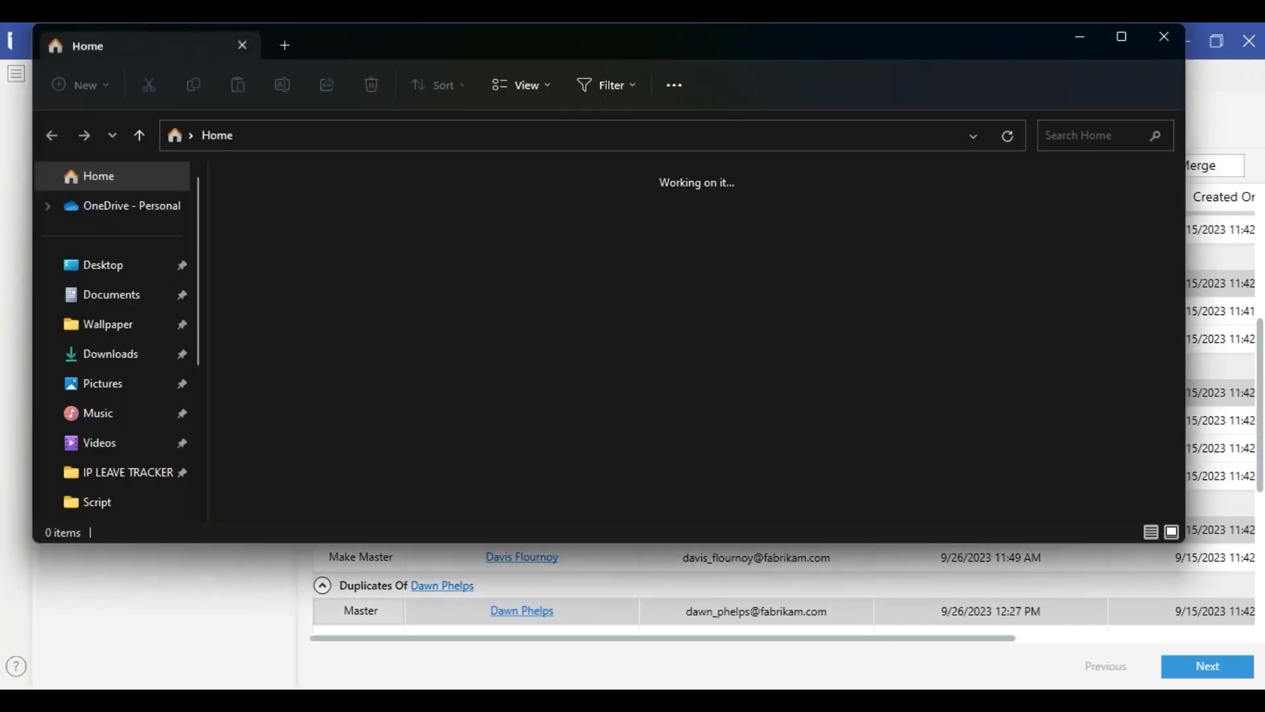
pyautogui.click(130, 354)
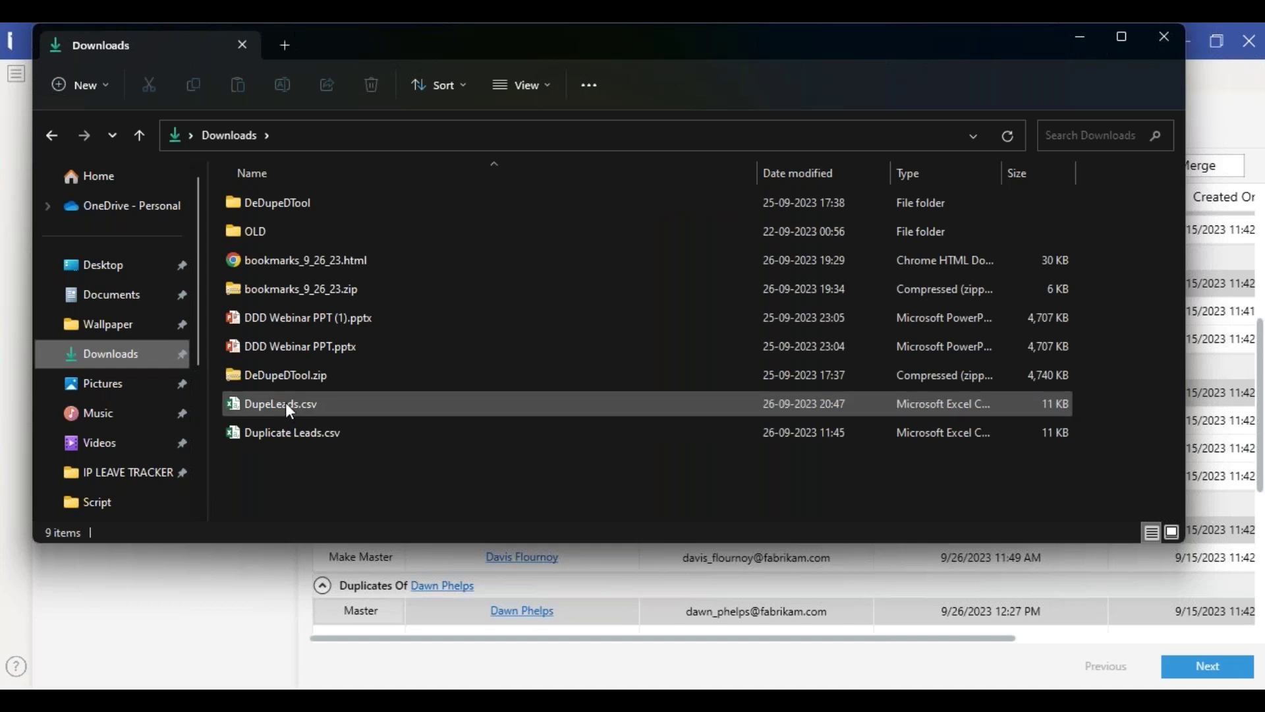
pyautogui.click(286, 403)
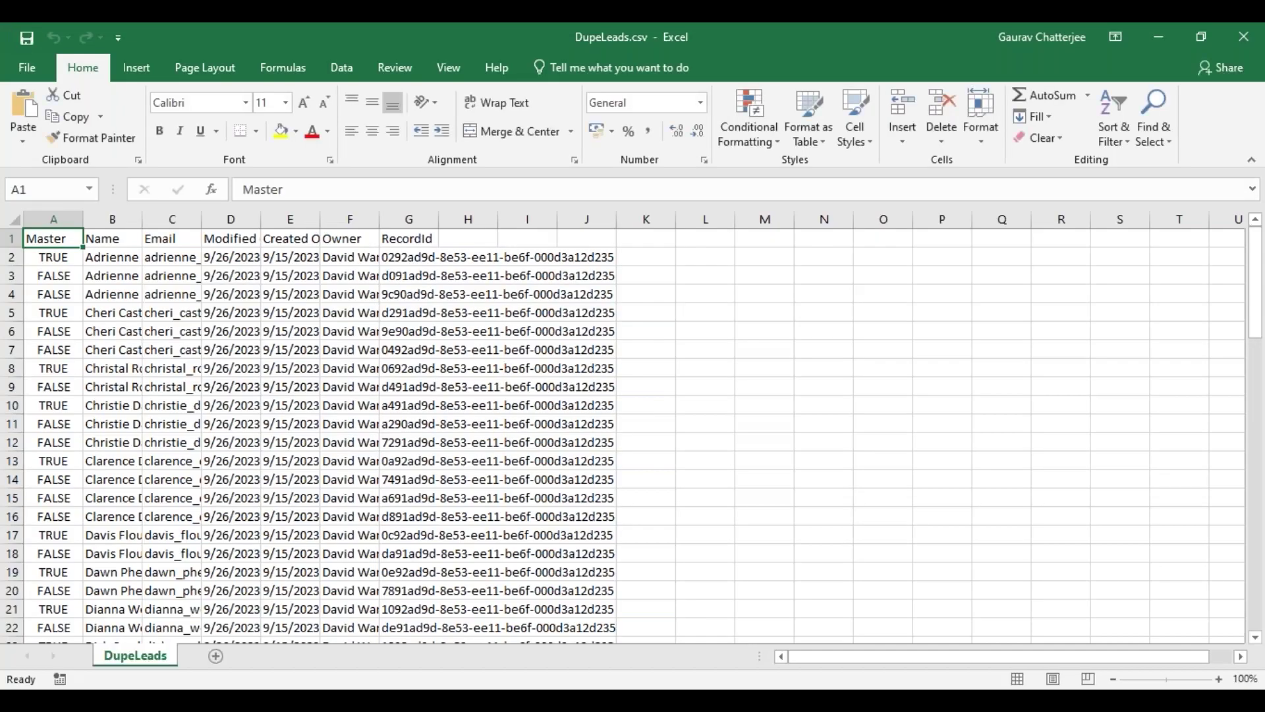
# - Auto-fit columns A–G of DupeLeads.csv to their contents, then close the workbook
pyautogui.hotkey('ctrl', 'shift', 'End')
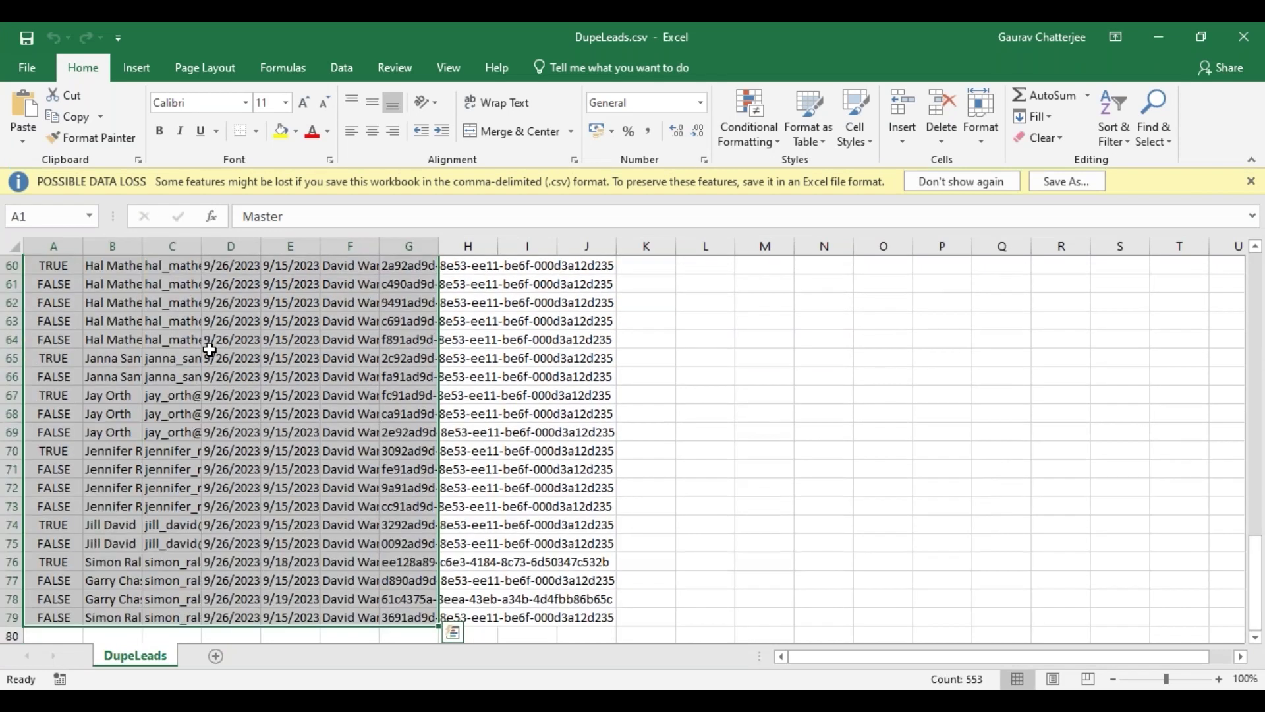
pyautogui.scroll(10, 210, 350)
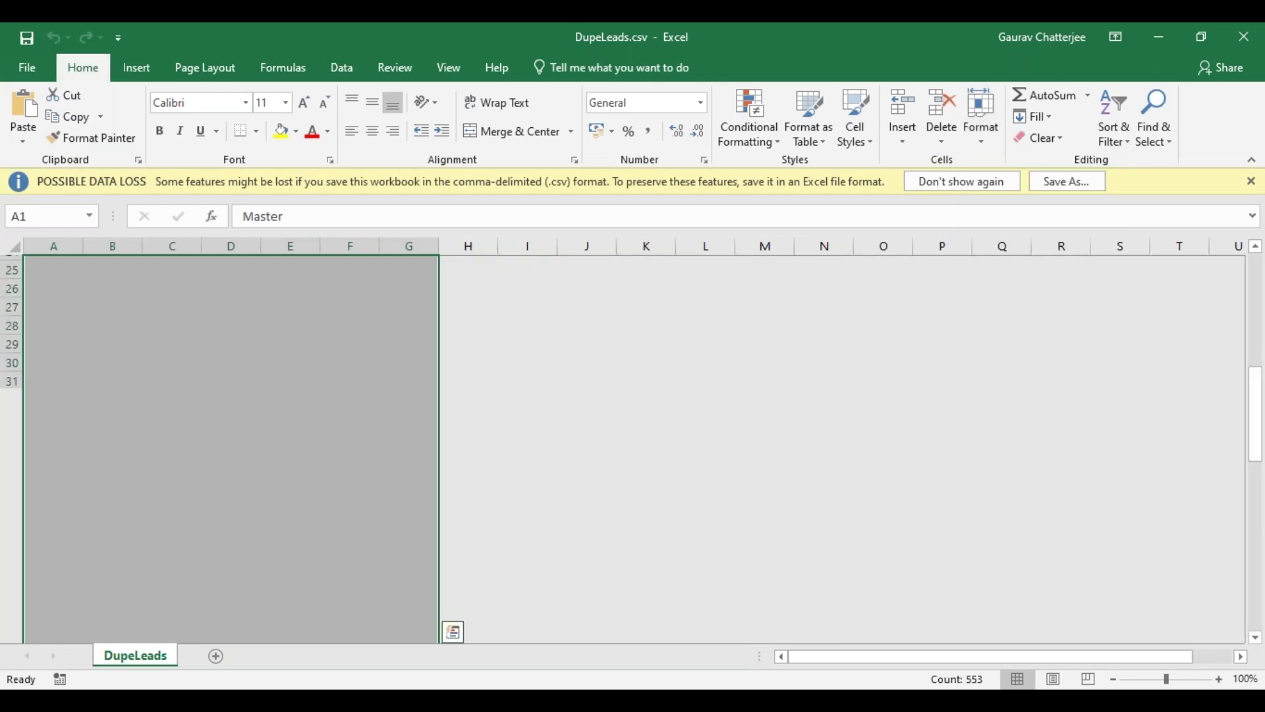
pyautogui.scroll(8, 560, 331)
pyautogui.hotkey('alt', 'h')
pyautogui.press('o')
pyautogui.press('i')
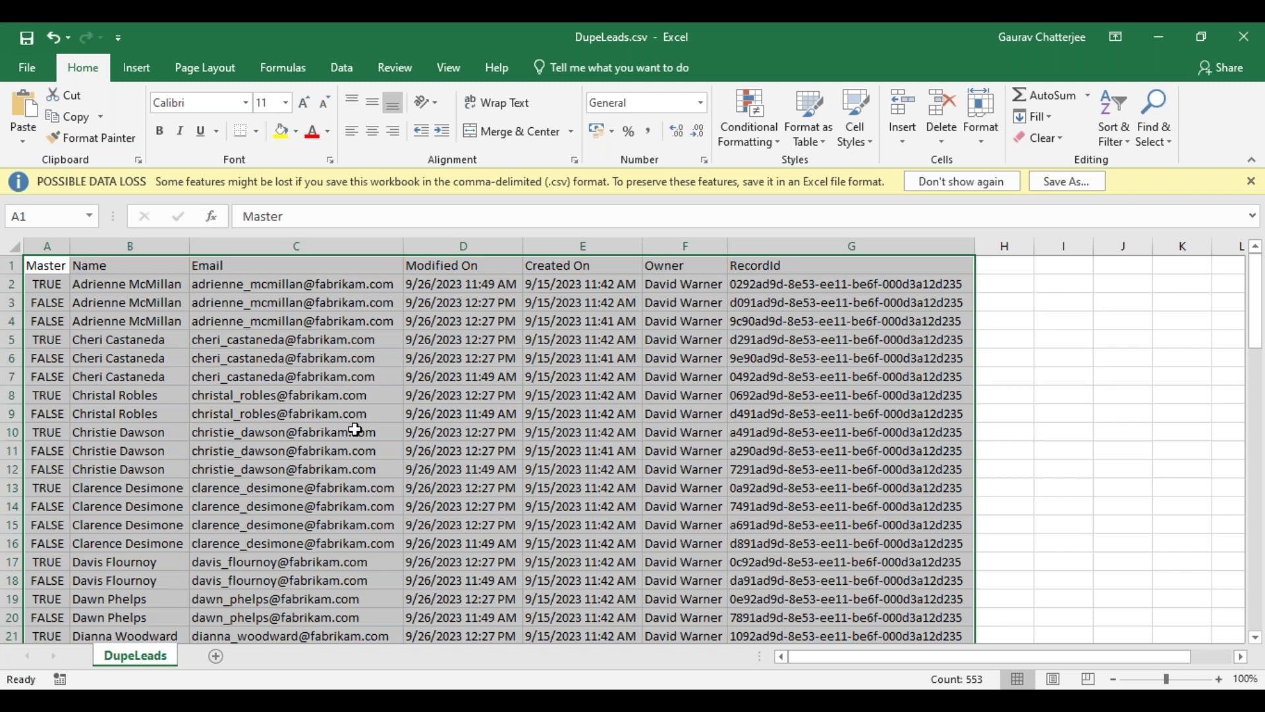
pyautogui.scroll(-1, 362, 437)
pyautogui.scroll(-13, 361, 436)
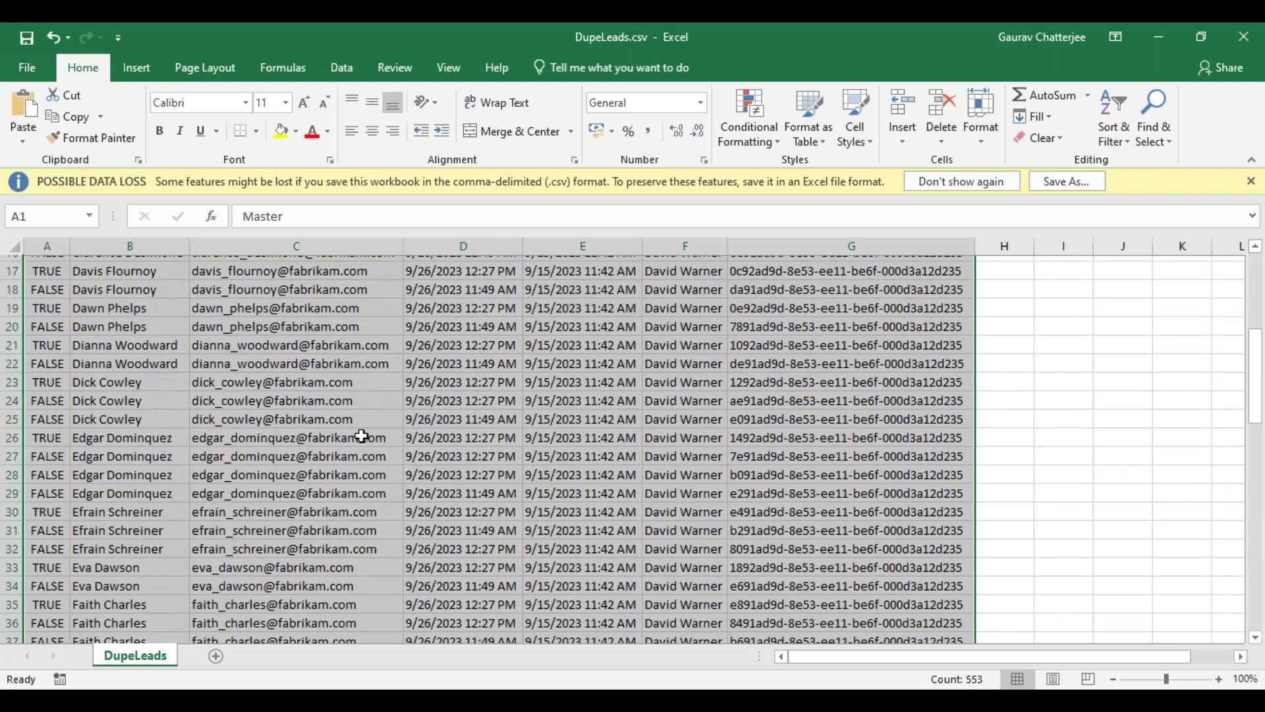
pyautogui.scroll(-1, 361, 436)
pyautogui.click(1245, 36)
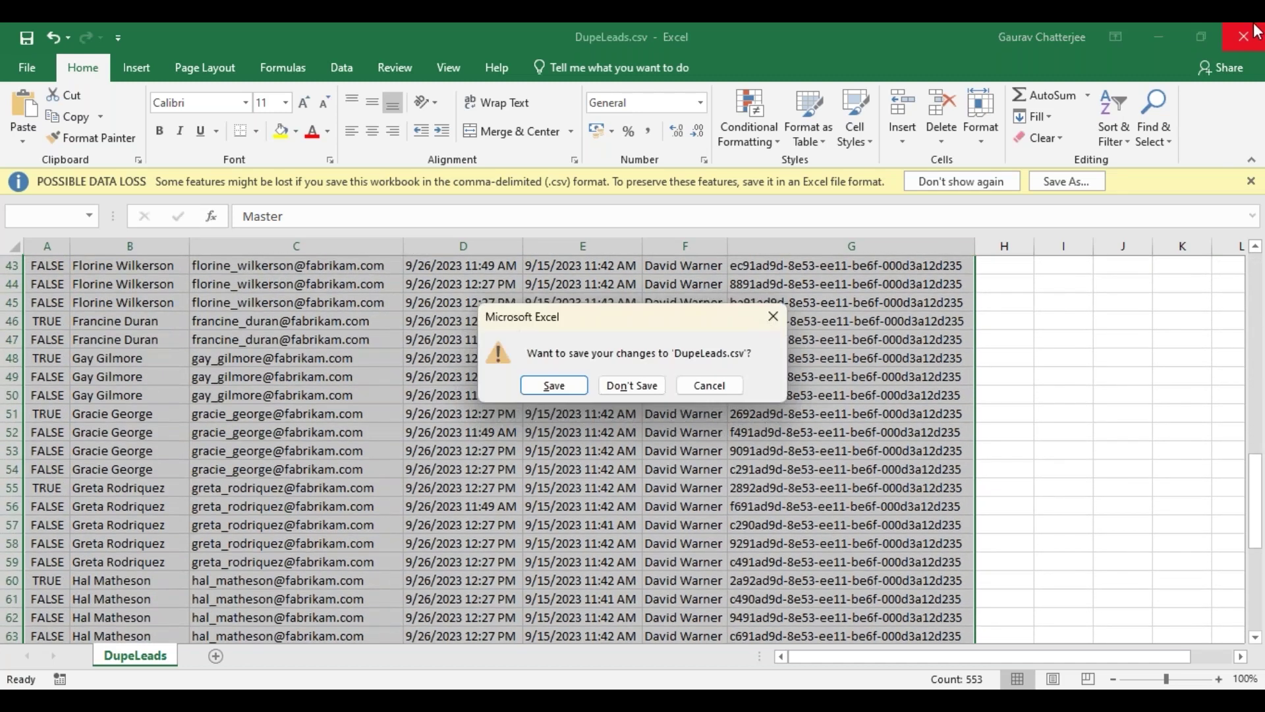
# - Discard changes to DupeLeads.csv and close the Downloads folder window
pyautogui.click(619, 385)
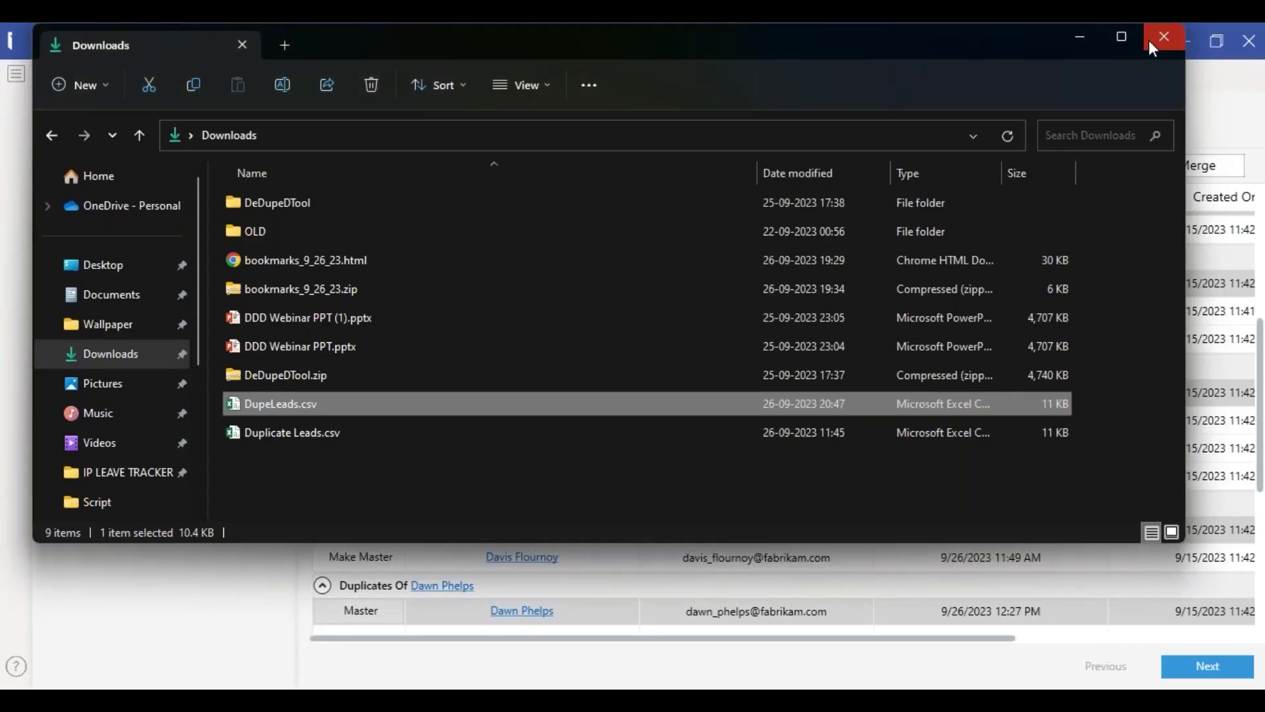
pyautogui.click(1150, 44)
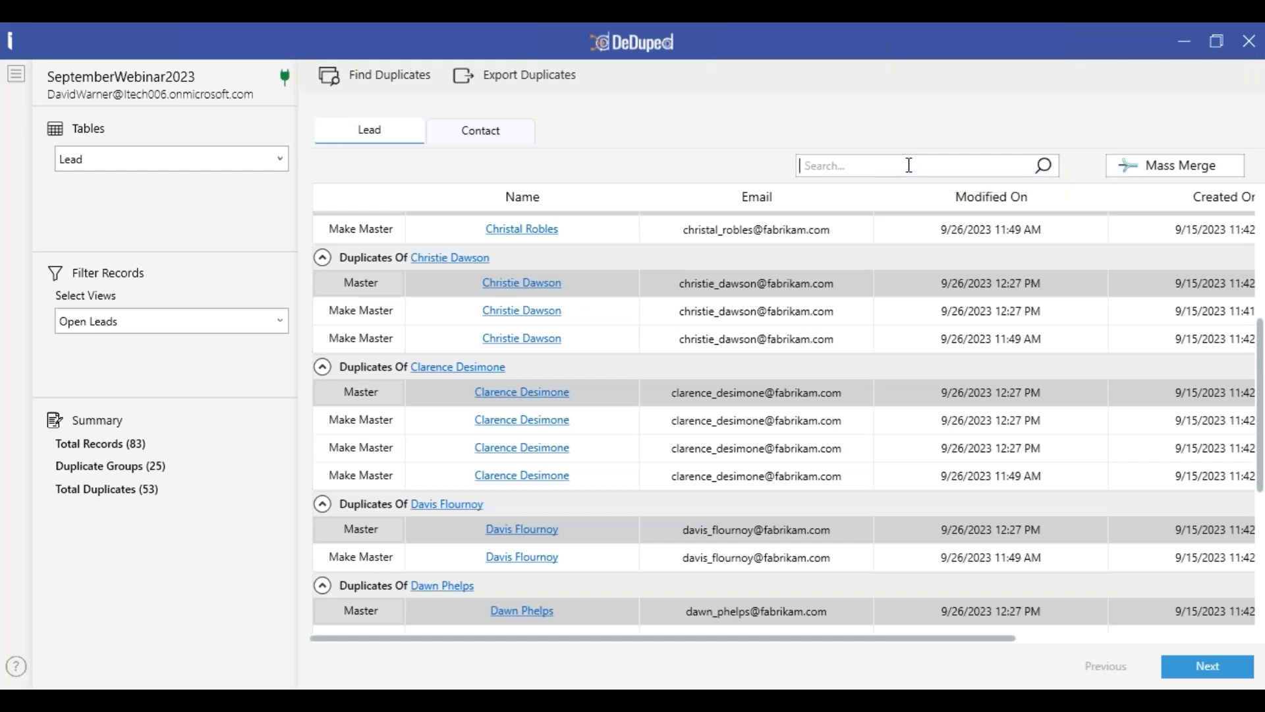
pyautogui.click(909, 164)
pyautogui.write('ch')
pyautogui.click(1046, 166)
pyautogui.scroll(2, 677, 401)
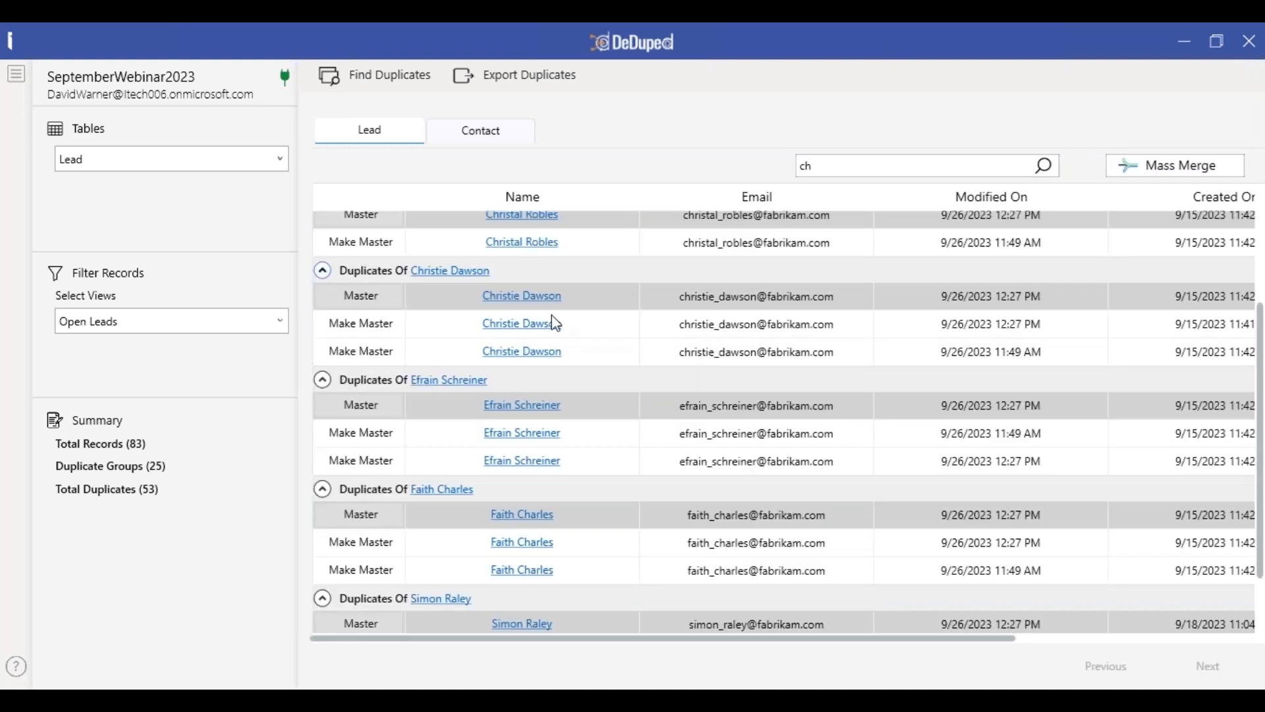
pyautogui.scroll(2, 618, 380)
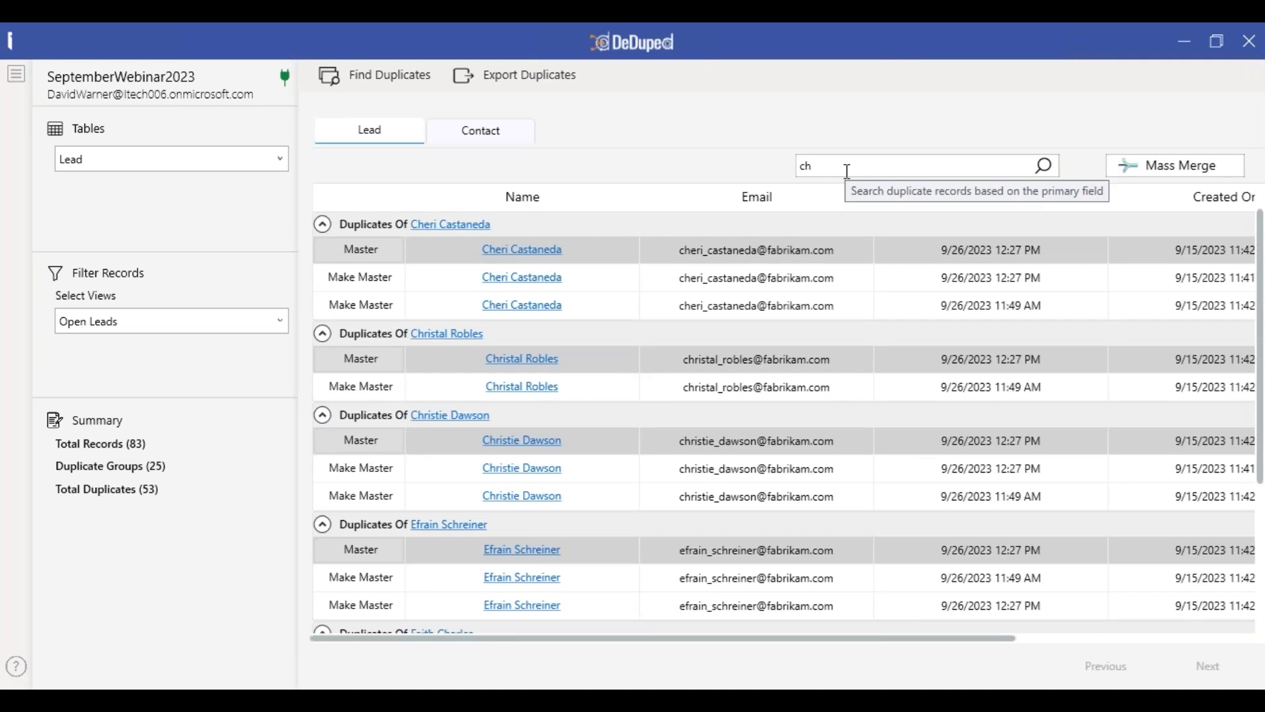
pyautogui.scroll(-2, 612, 354)
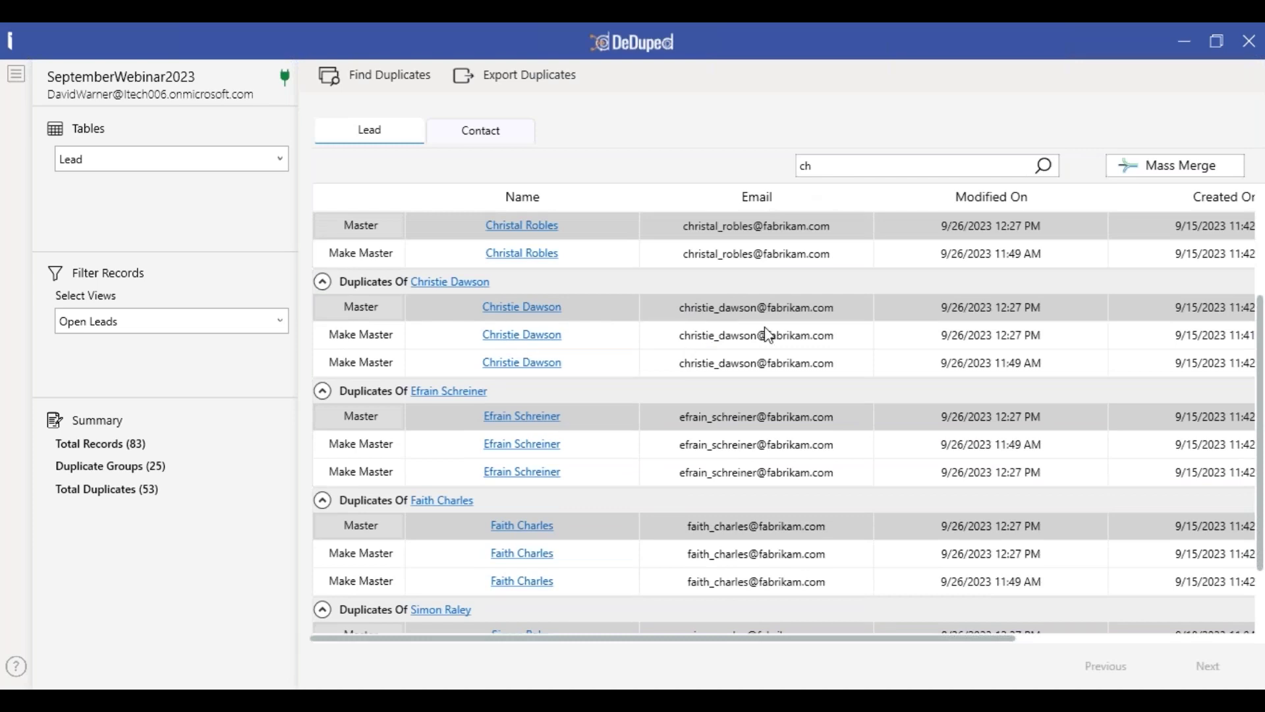
pyautogui.doubleClick(873, 167)
pyautogui.press('BackSpace')
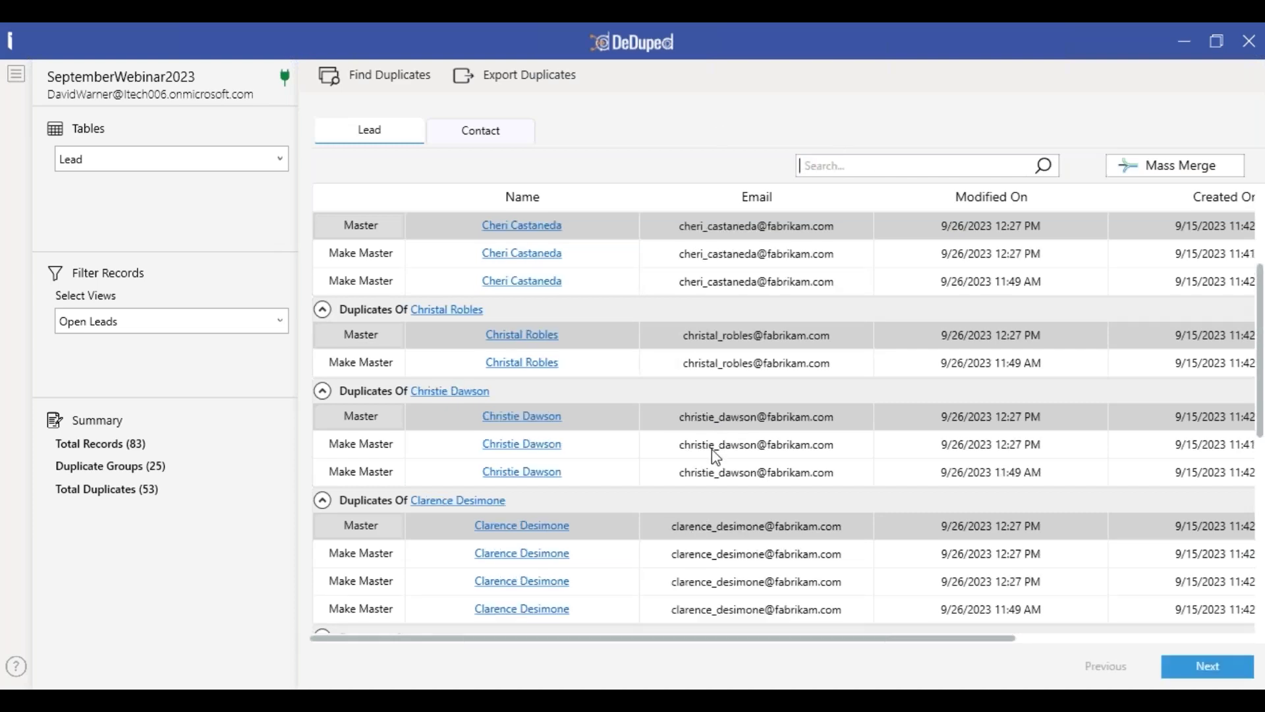
# - Mass merge all lead duplicate groups into their master records, confirming the irreversible merge
pyautogui.click(1169, 169)
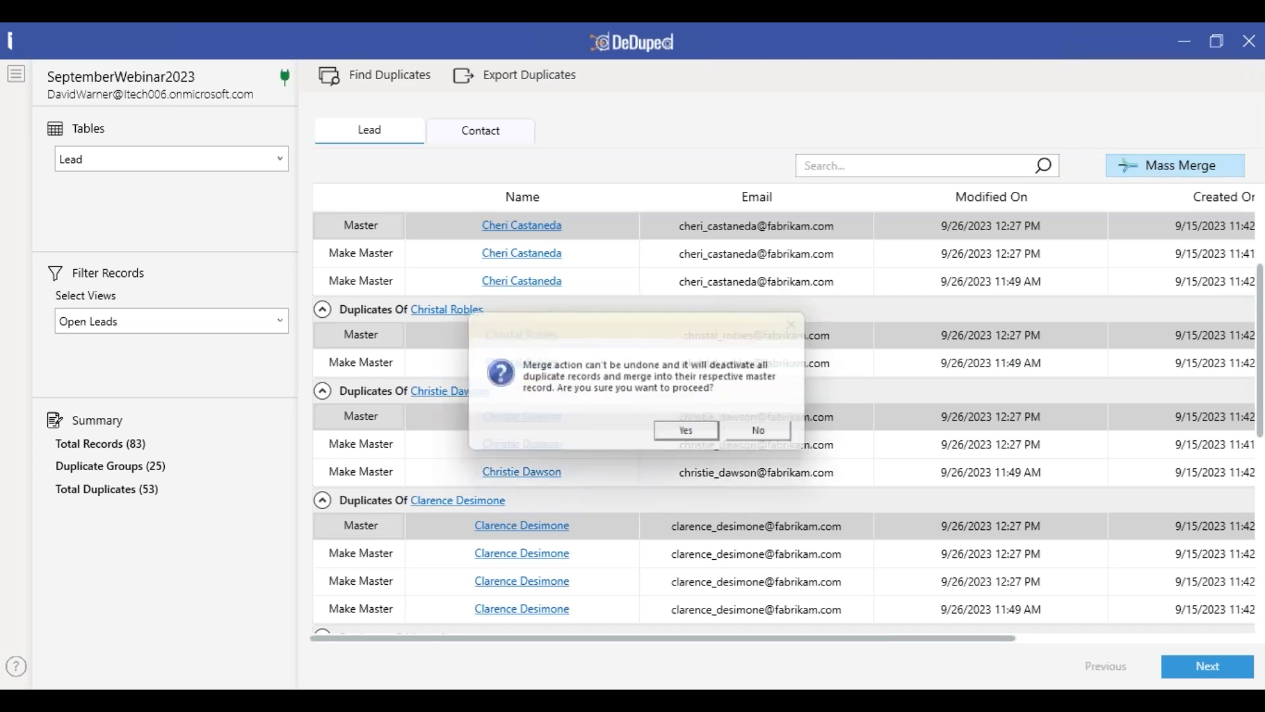
pyautogui.click(680, 445)
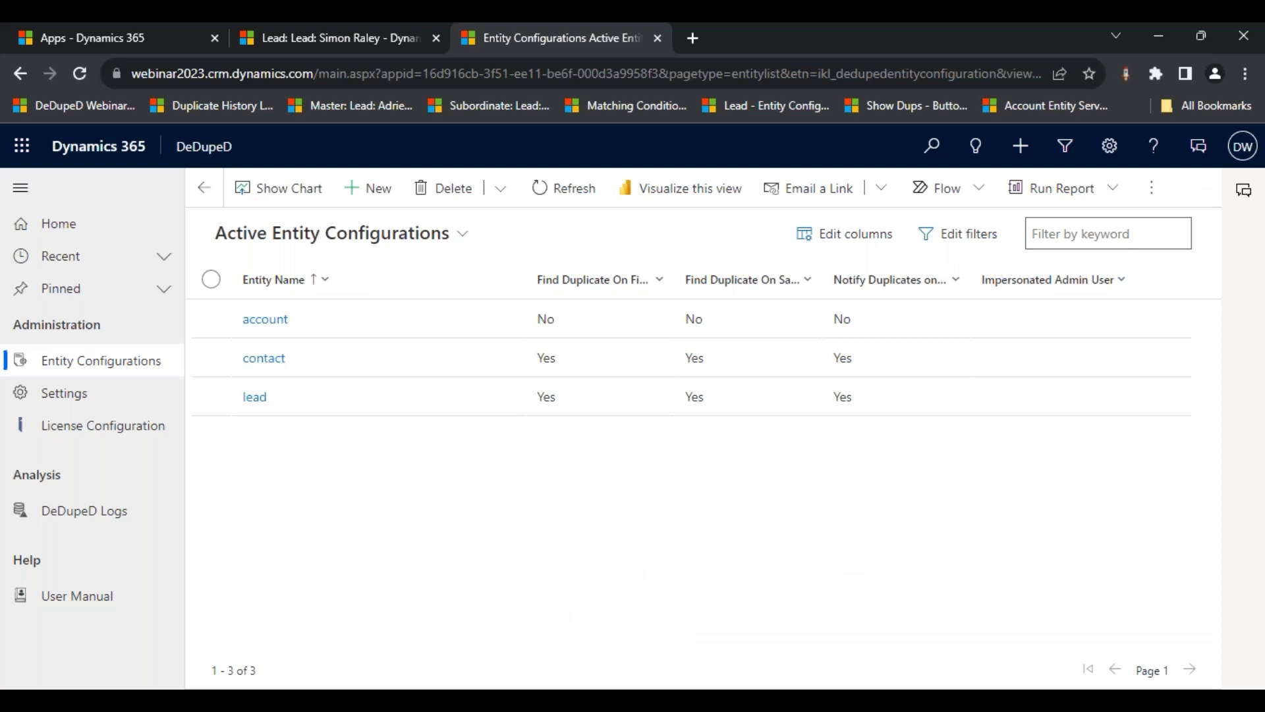
# - Switch the lead configuration's Master Record Rule to Criteria Based, revealing the required Fetch XML field
pyautogui.click(254, 399)
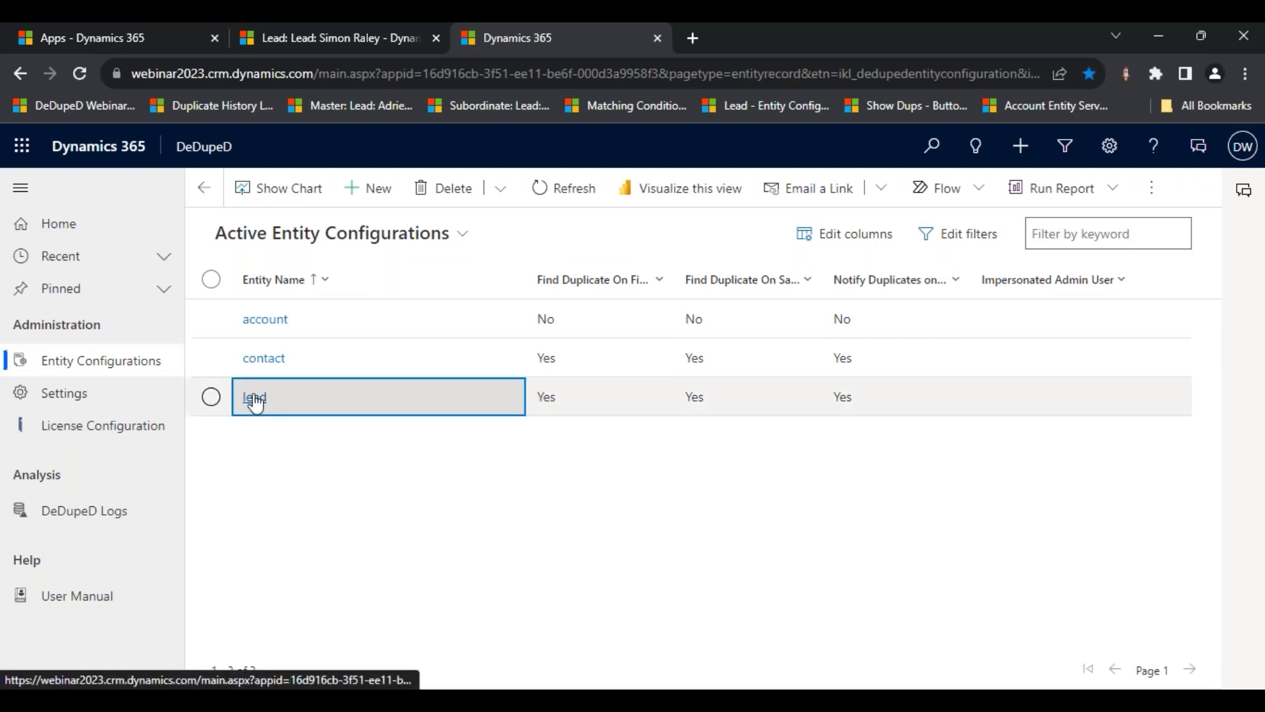
pyautogui.scroll(-10, 505, 413)
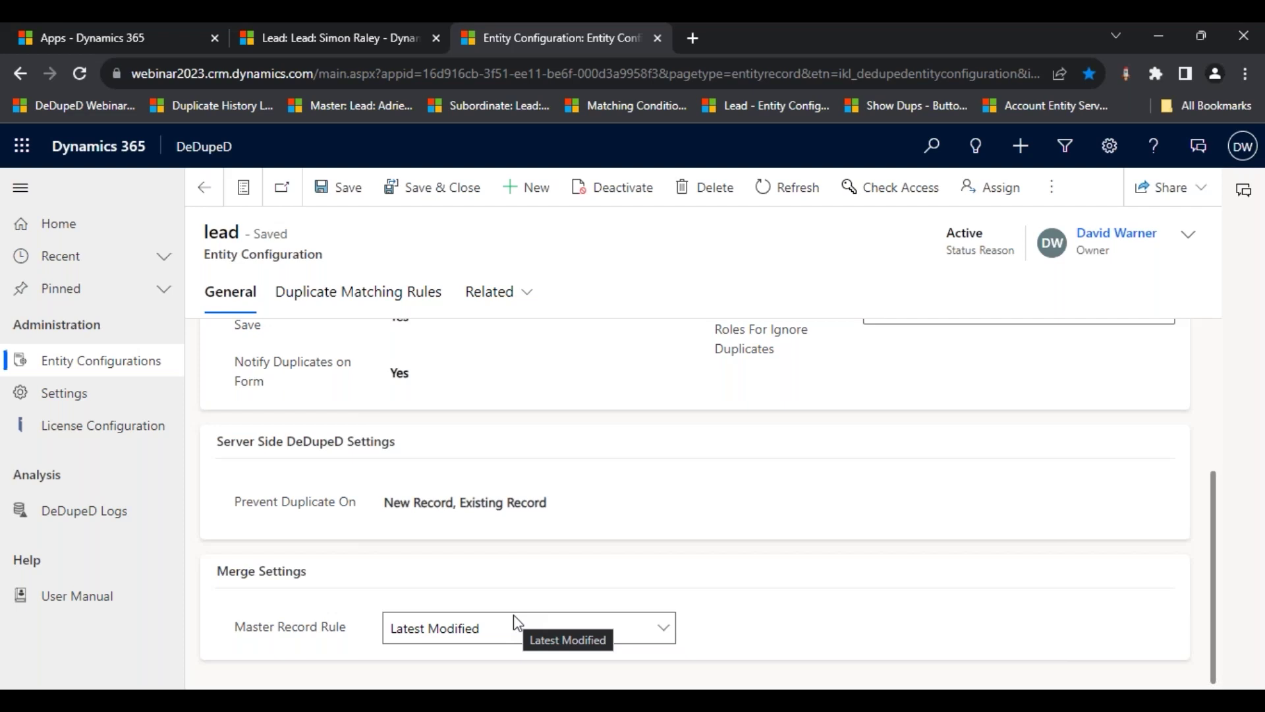
pyautogui.click(666, 632)
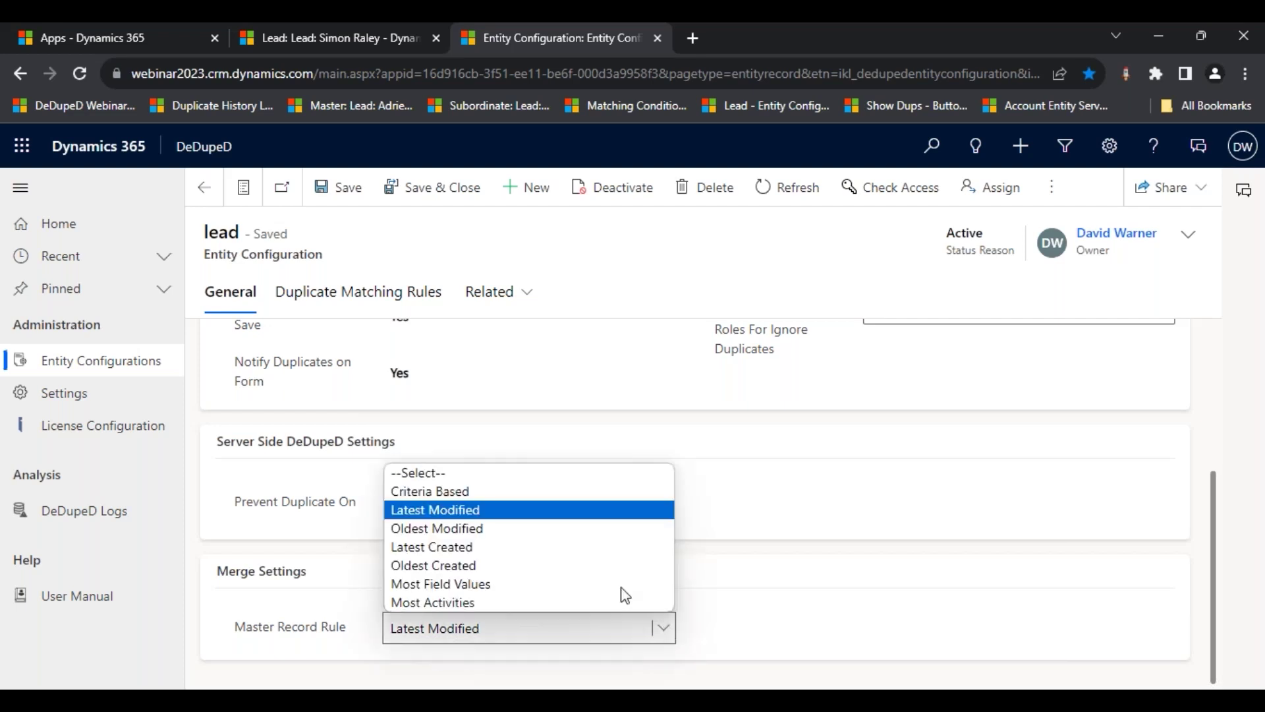
pyautogui.press('Up')
pyautogui.press('Return')
pyautogui.scroll(-3, 744, 517)
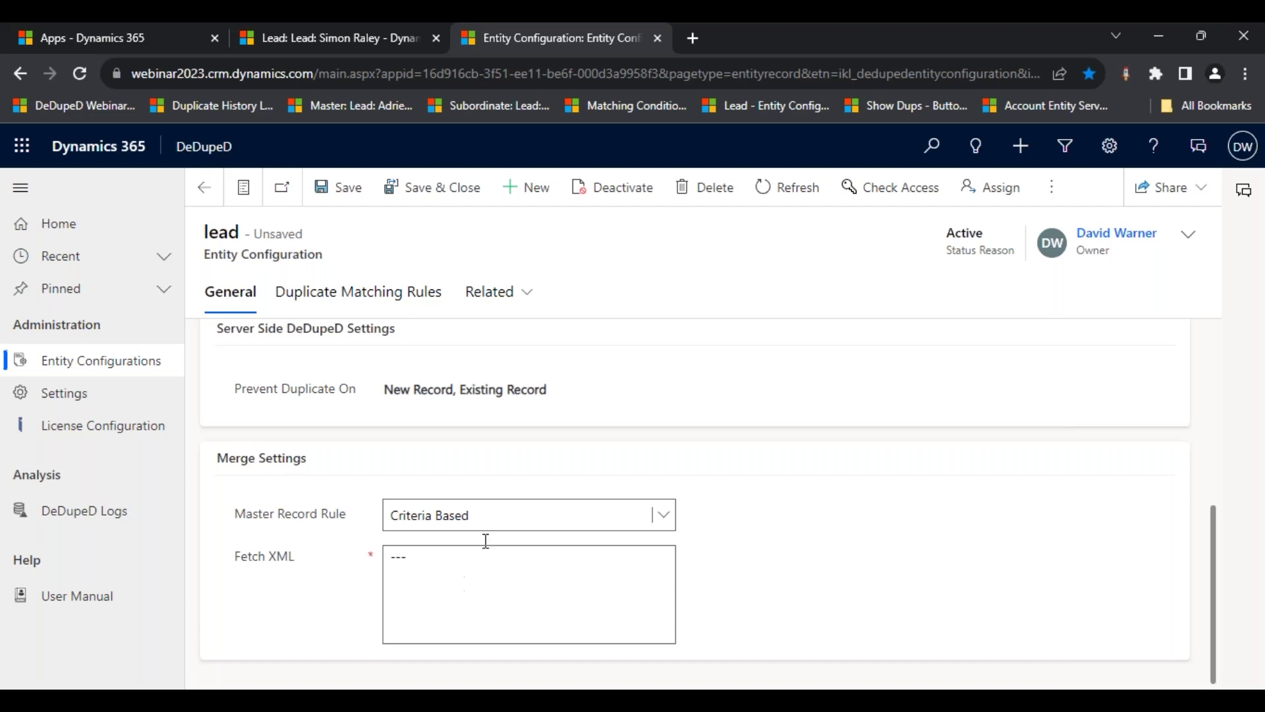
# - Choose Latest Modified again in the lead's Master Record Rule dropdown
pyautogui.click(511, 511)
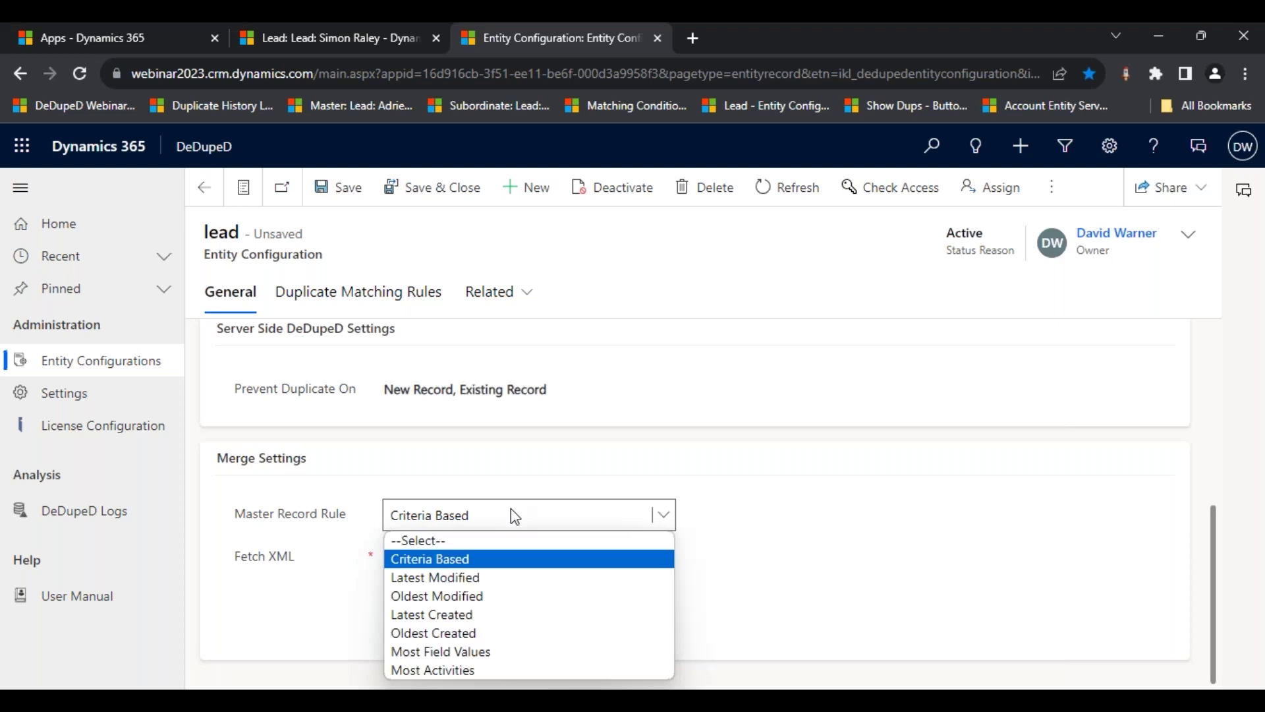
pyautogui.click(508, 578)
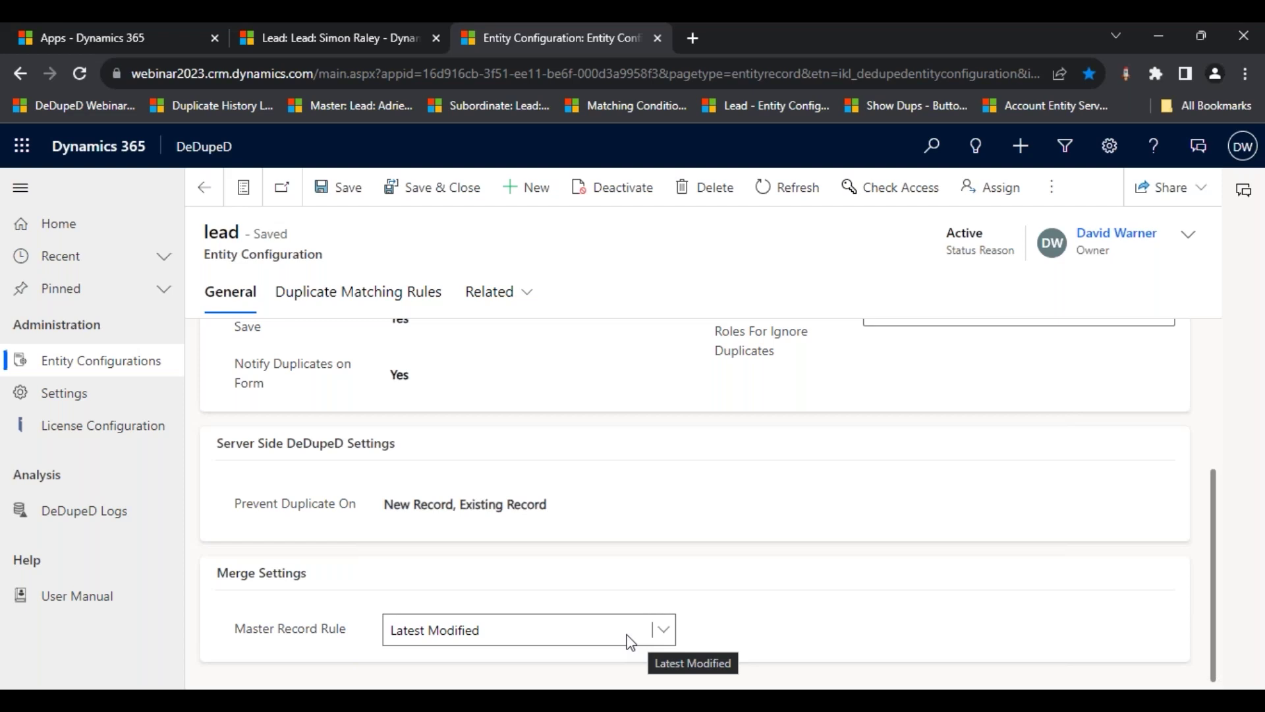
# - Display all Master Record Rule options on the lead entity configuration
pyautogui.click(630, 643)
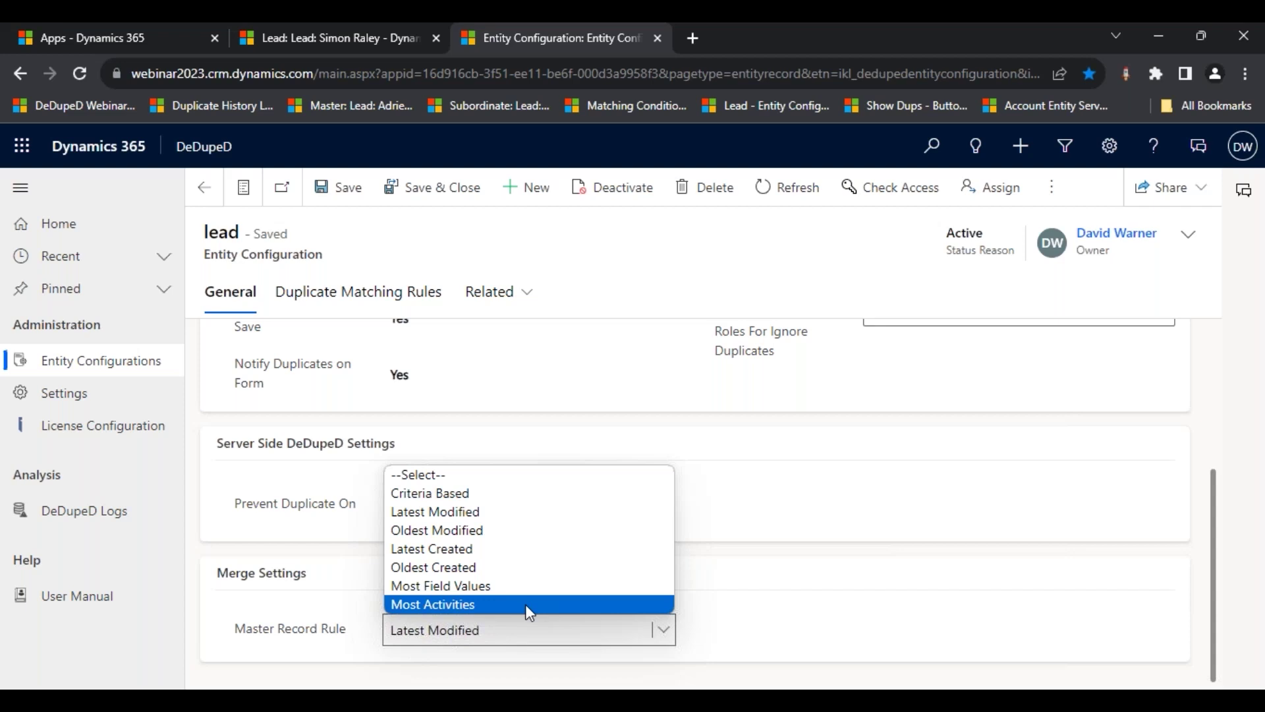
# - Close the dropdown with Latest Modified kept and return to DeDupeD
pyautogui.click(812, 626)
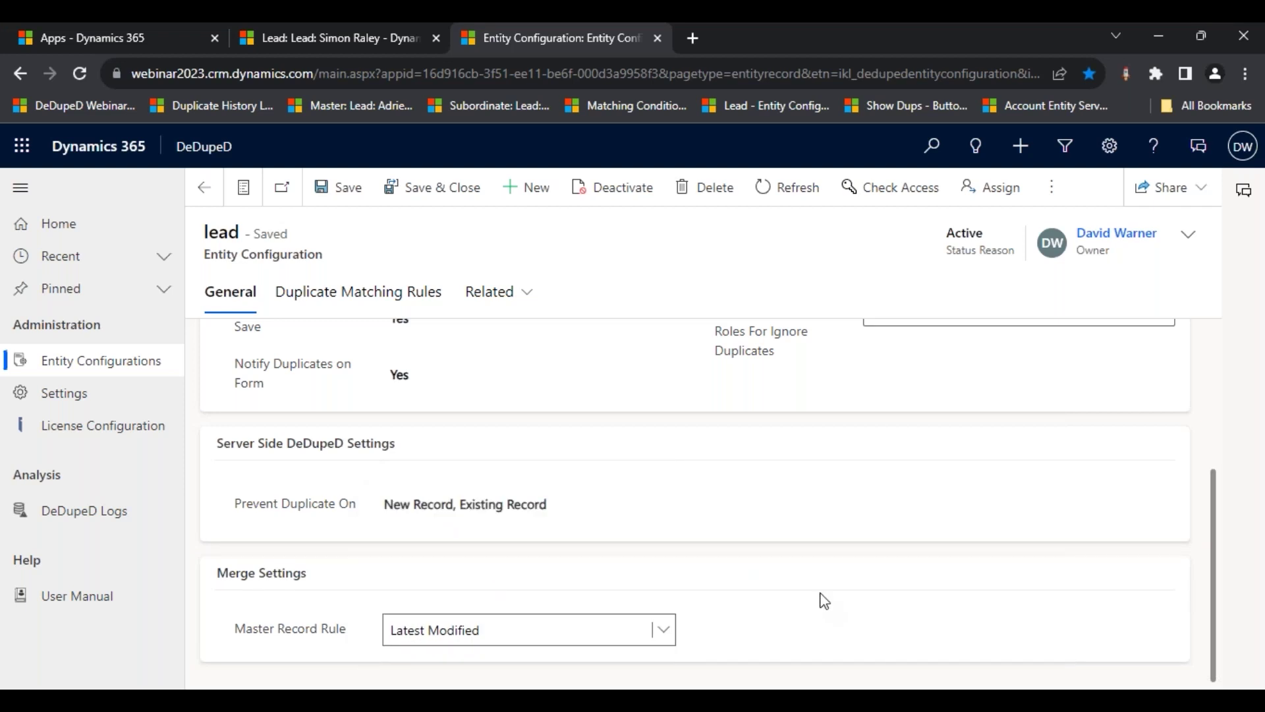
pyautogui.hotkey('alt', 'Tab')
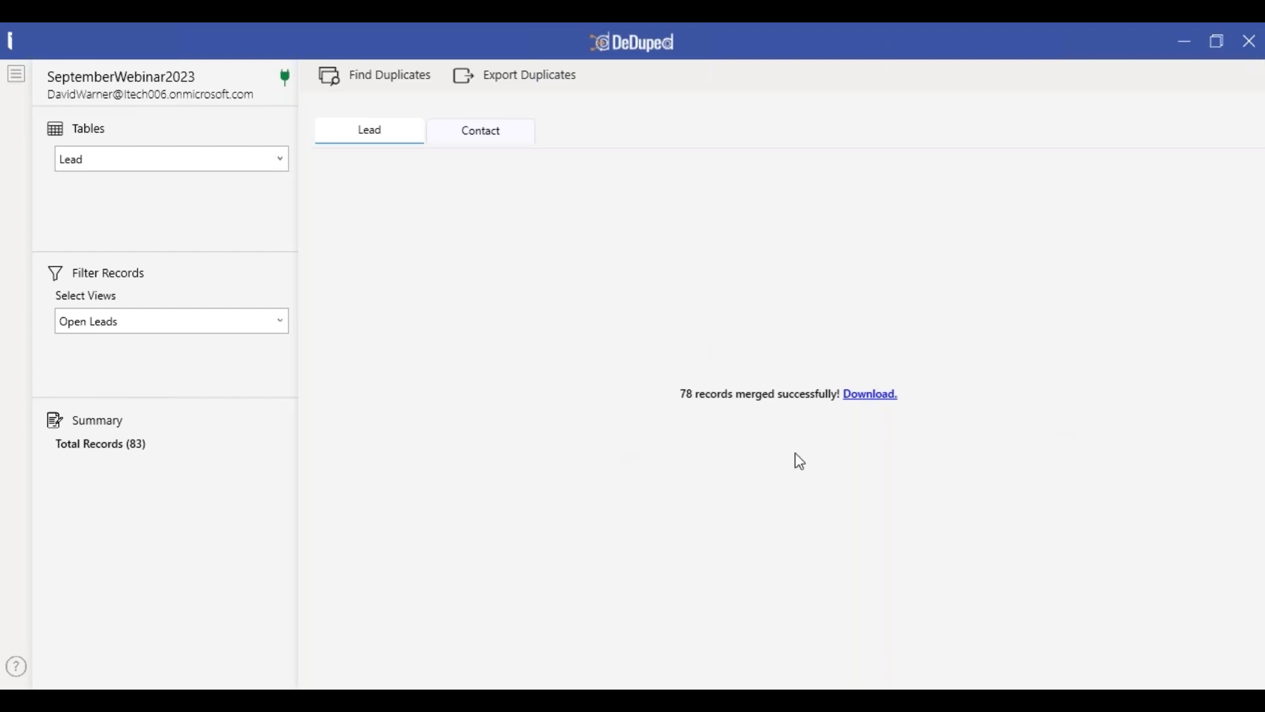
# - Download the merge log and save it as Merged_Leads.csv
pyautogui.click(882, 399)
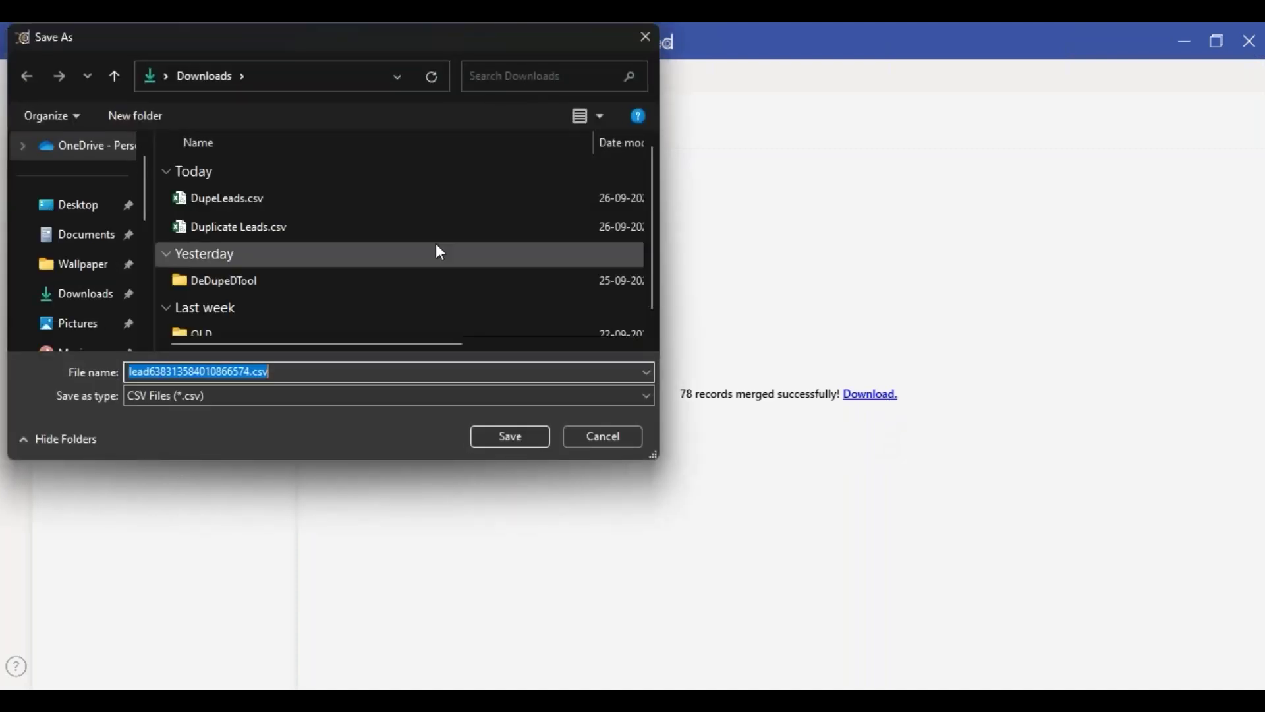
pyautogui.click(250, 373)
pyautogui.moveTo(251, 373); pyautogui.dragTo(121, 368)
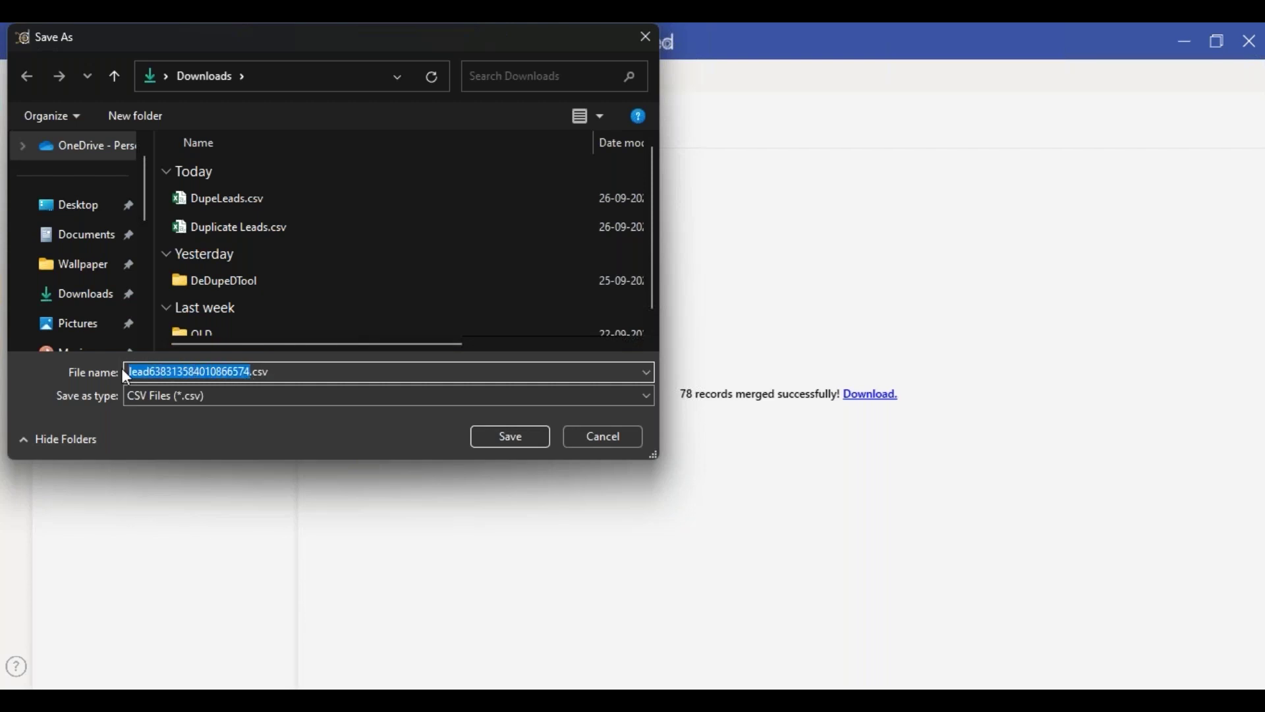
pyautogui.write('Merged_Leads')
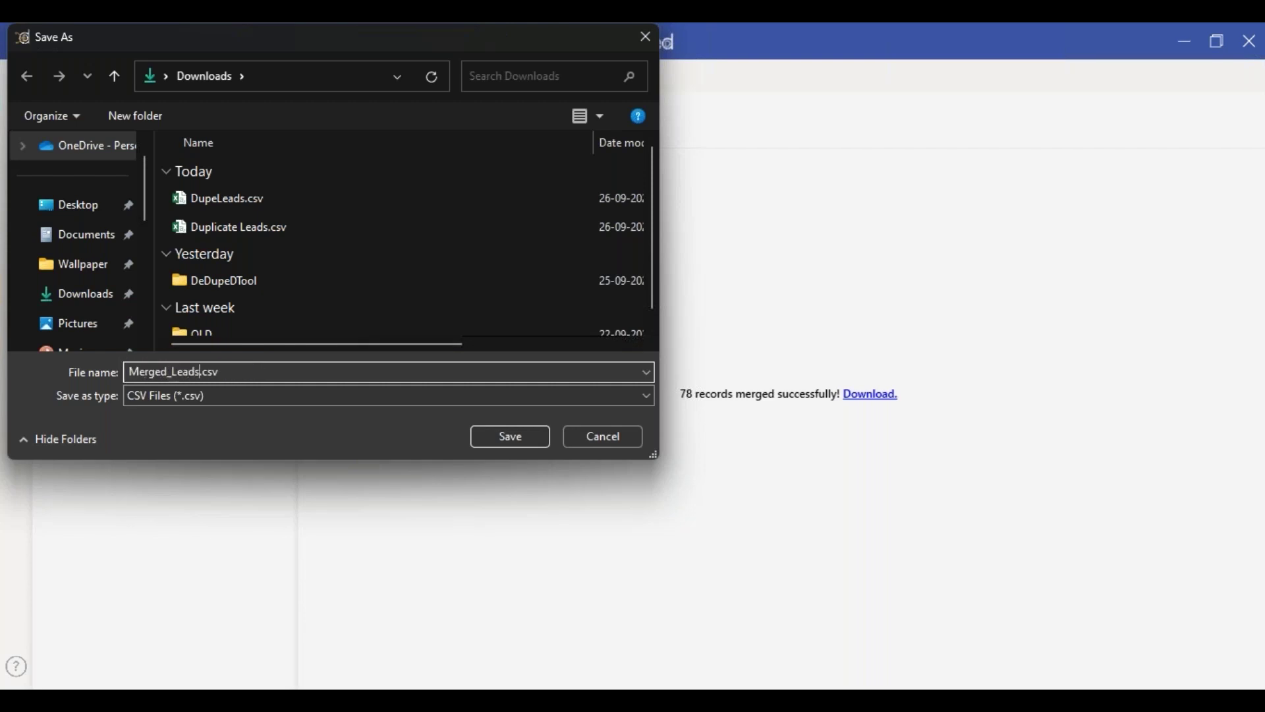
pyautogui.click(501, 436)
# - Dismiss the export confirmation and locate Merged_Leads.csv in the Downloads folder
pyautogui.click(665, 427)
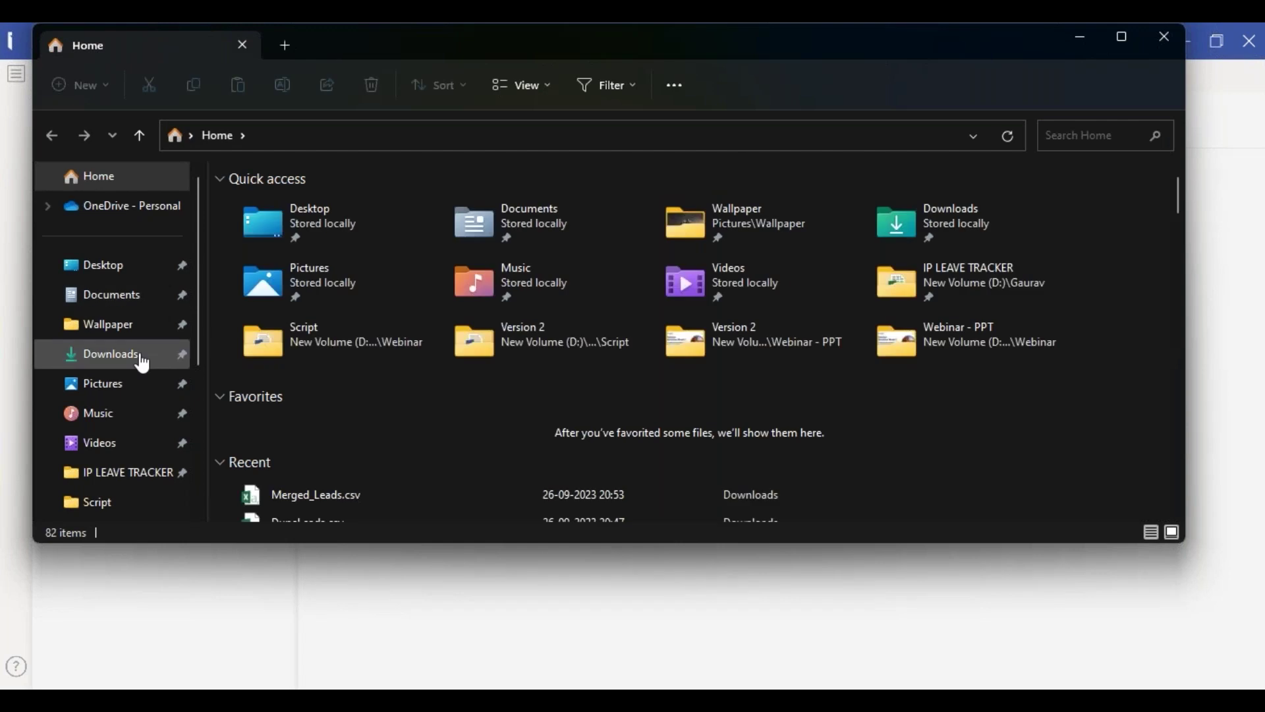
pyautogui.click(143, 362)
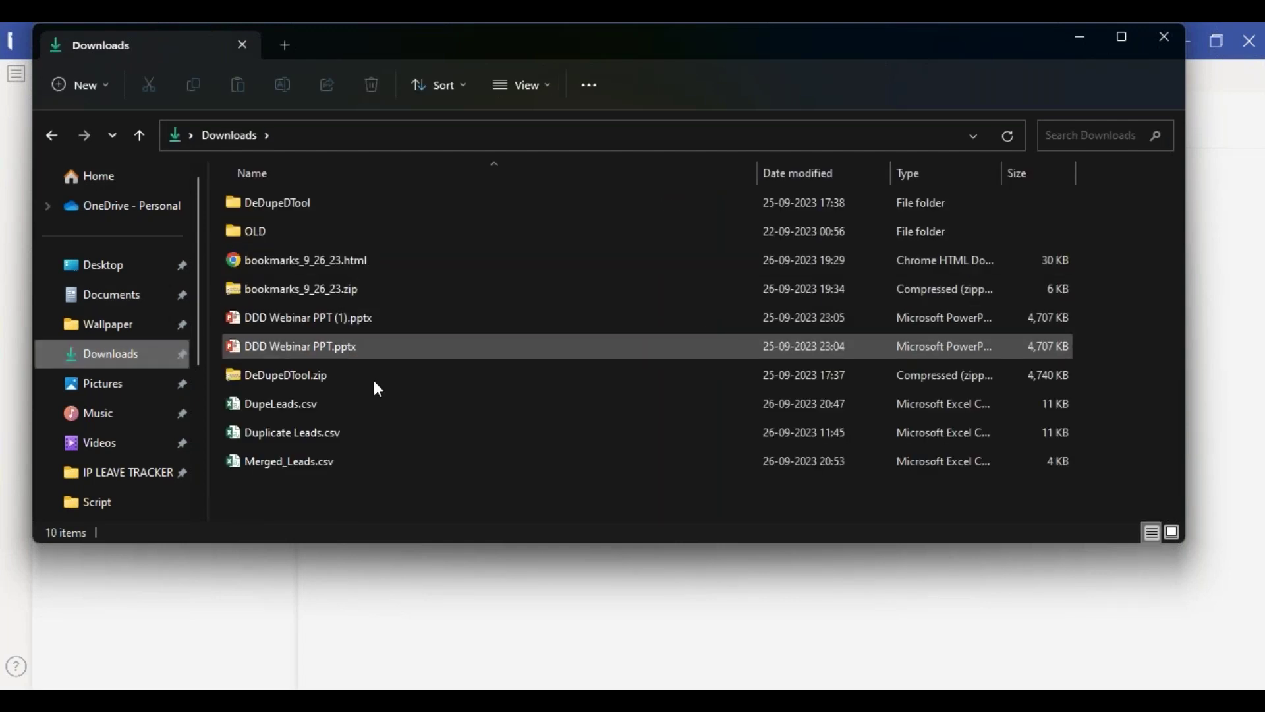
pyautogui.click(331, 461)
# - Open Merged_Leads.csv in Excel and AutoFit the width of columns A to H
pyautogui.doubleClick(328, 458)
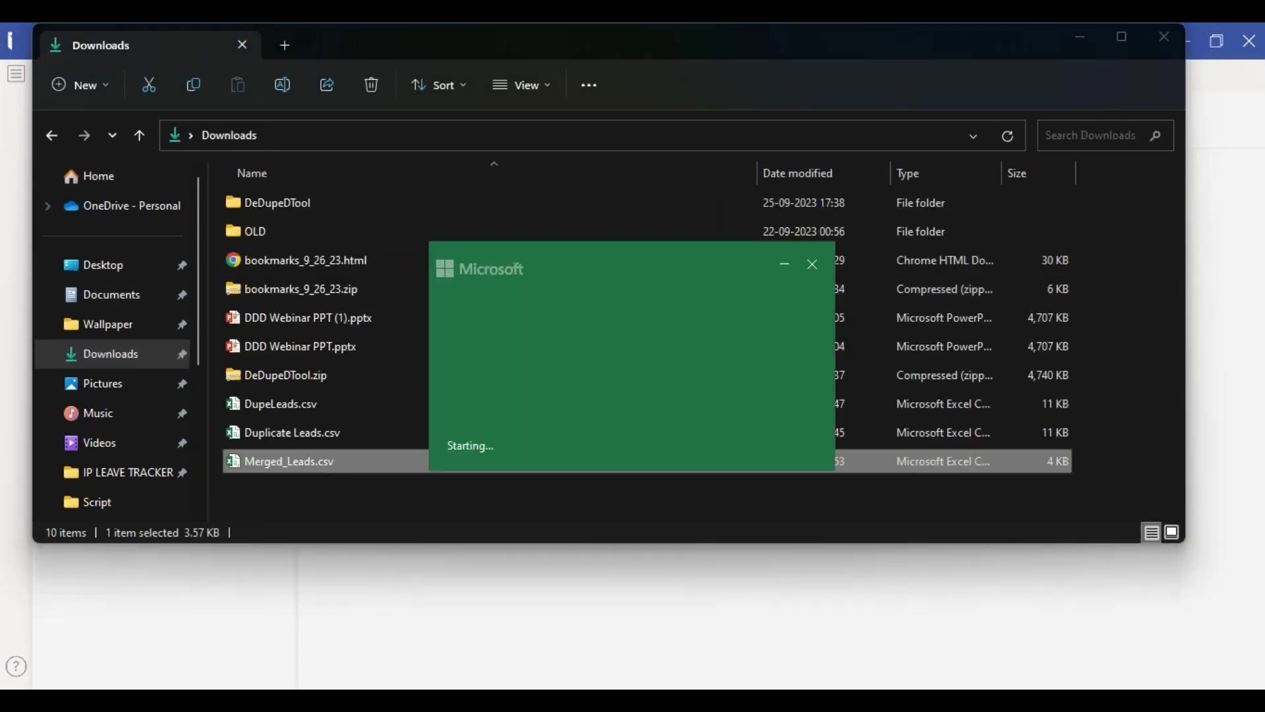
pyautogui.hotkey('ctrl', 'shift', 'End')
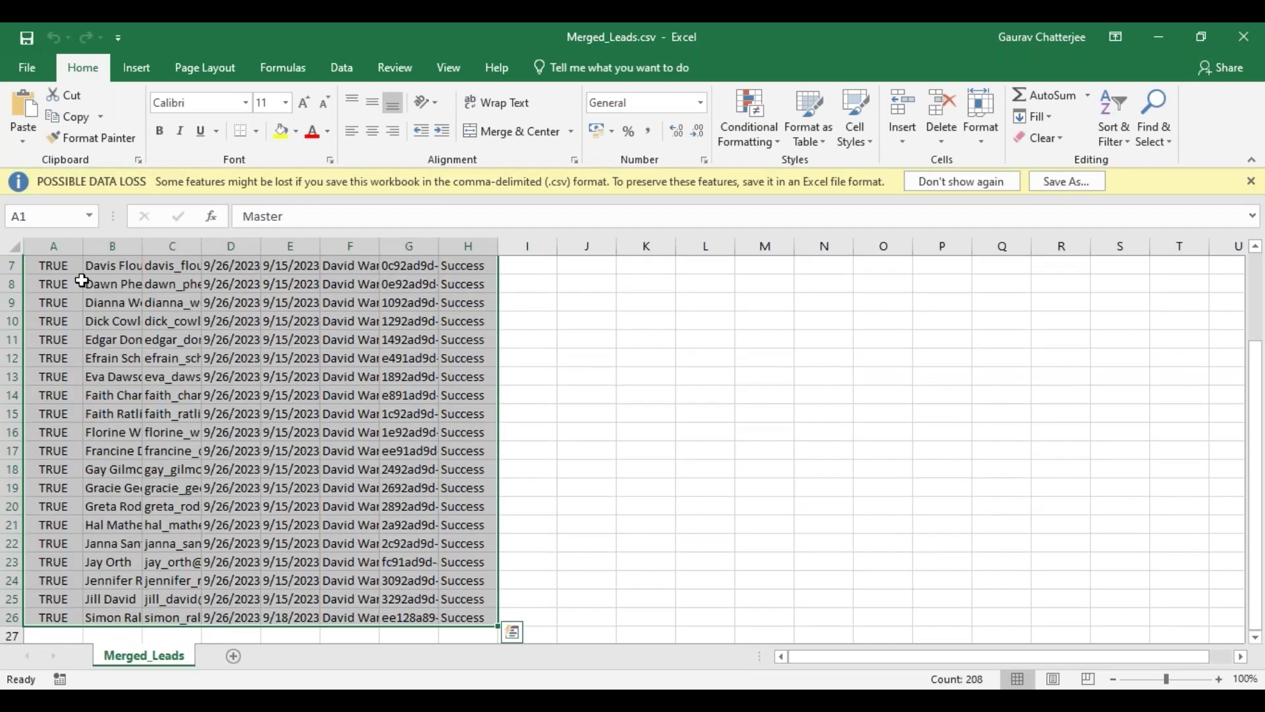
pyautogui.press('alt')
pyautogui.press('h')
pyautogui.press('i')
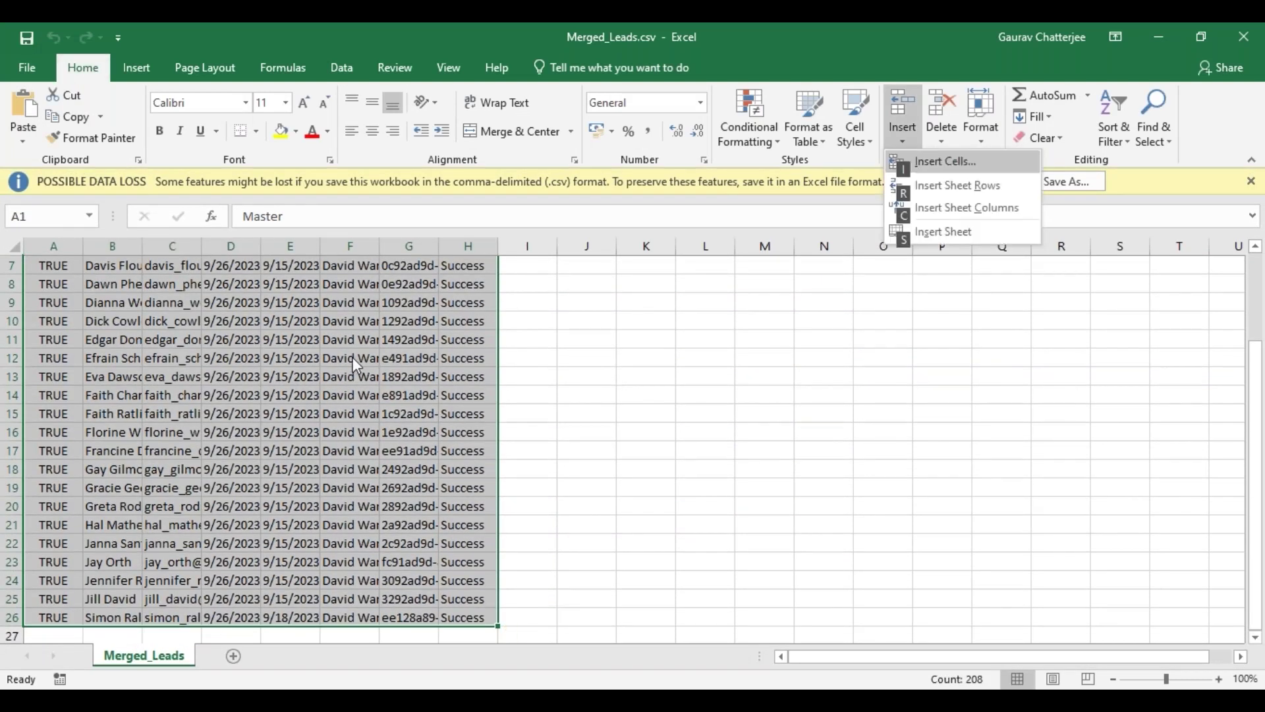
pyautogui.press('Escape')
pyautogui.press('Escape')
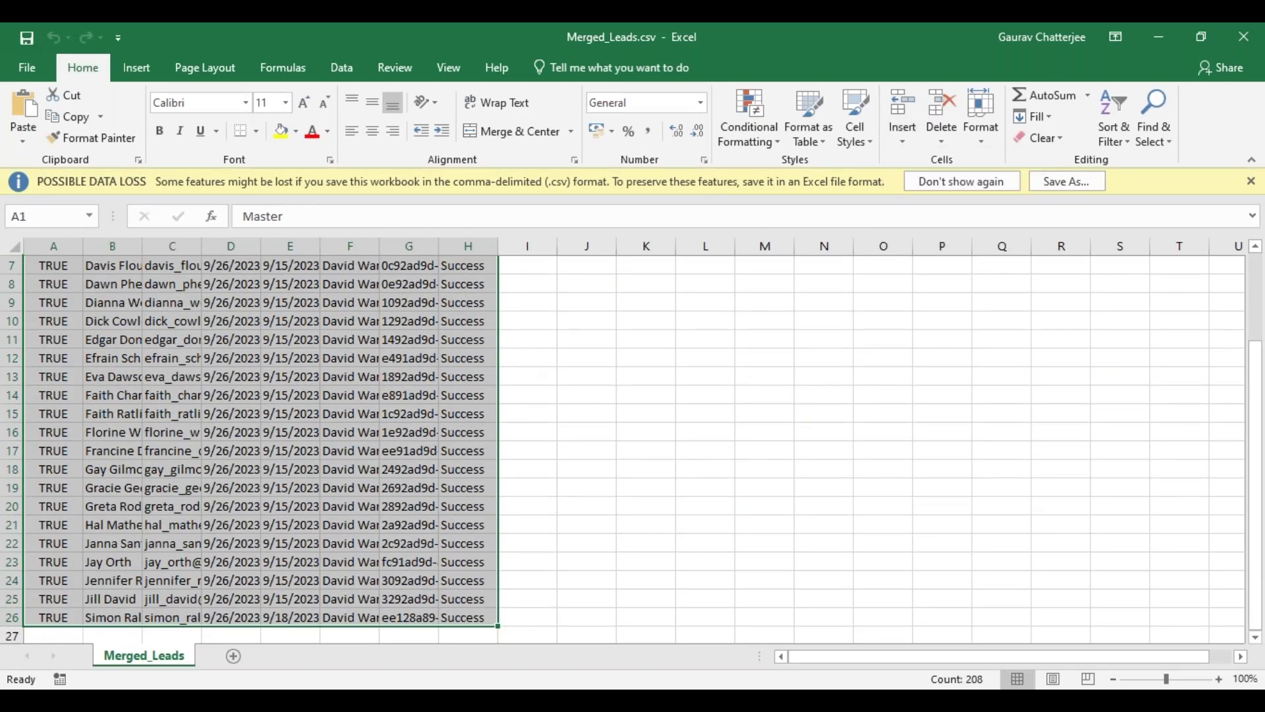
pyautogui.press('Escape')
pyautogui.hotkey('alt', 'h')
pyautogui.press('o')
pyautogui.press('i')
# - Review the merged rows, all marked Success, and close Excel
pyautogui.scroll(2, 892, 377)
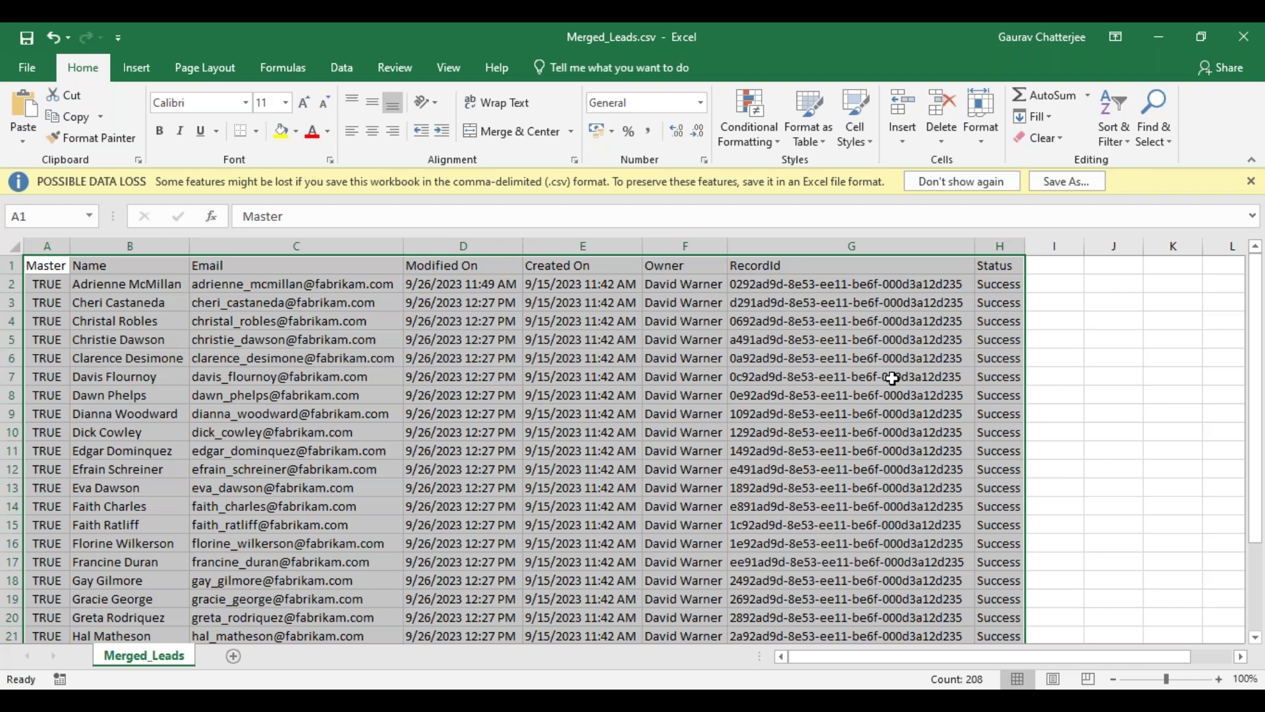
pyautogui.scroll(-2, 749, 408)
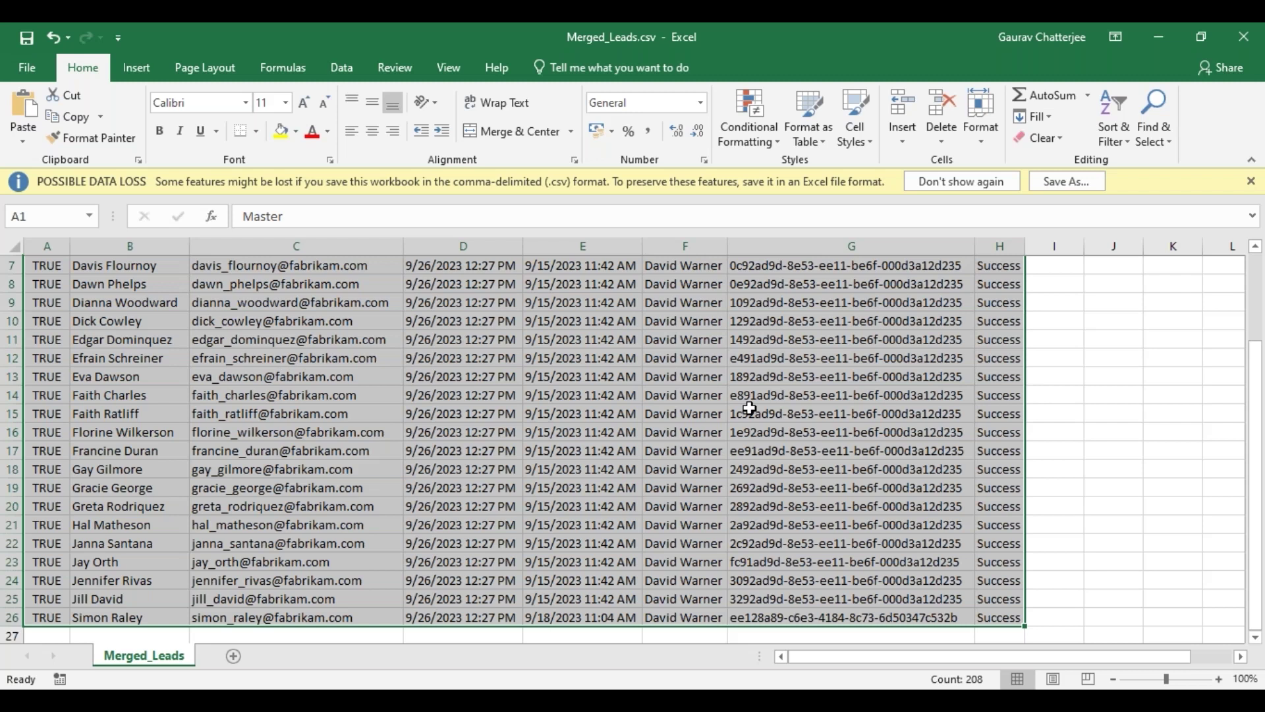
pyautogui.click(1244, 37)
# - Discard the merge log changes, close Downloads, and load DeDupeD's Contact duplicate groups
pyautogui.click(654, 388)
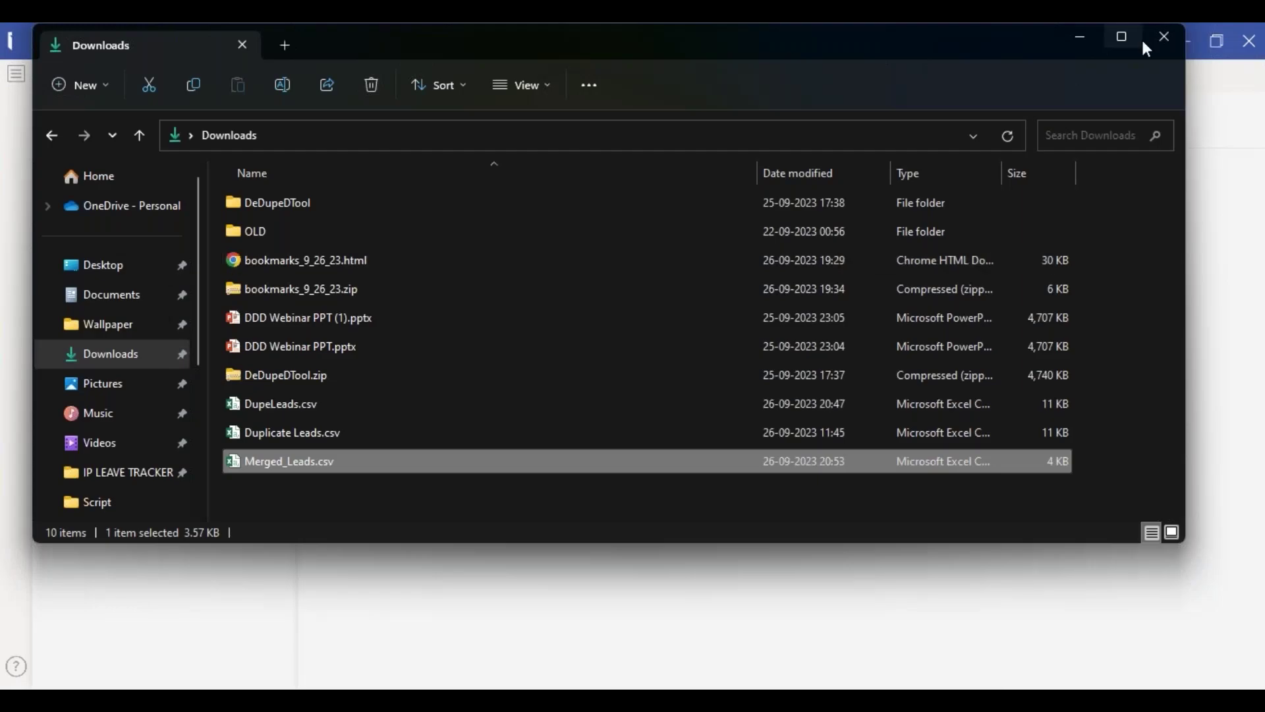
pyautogui.click(1163, 43)
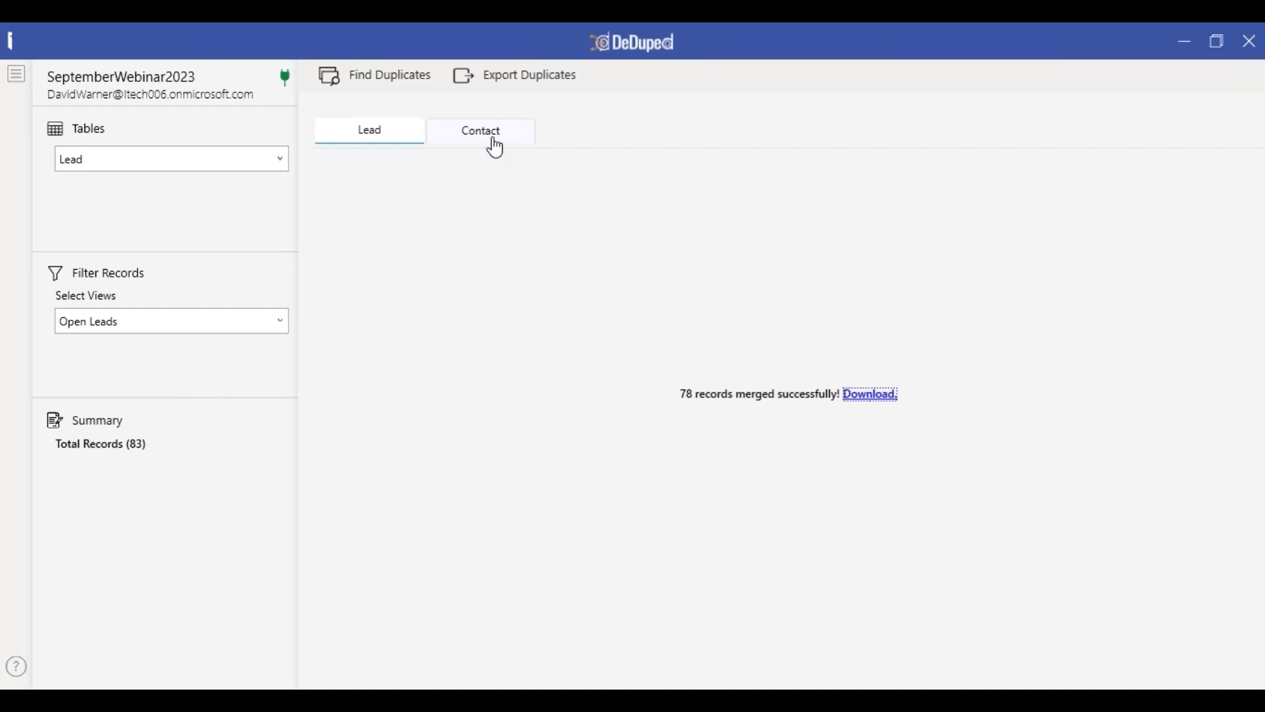
pyautogui.click(495, 147)
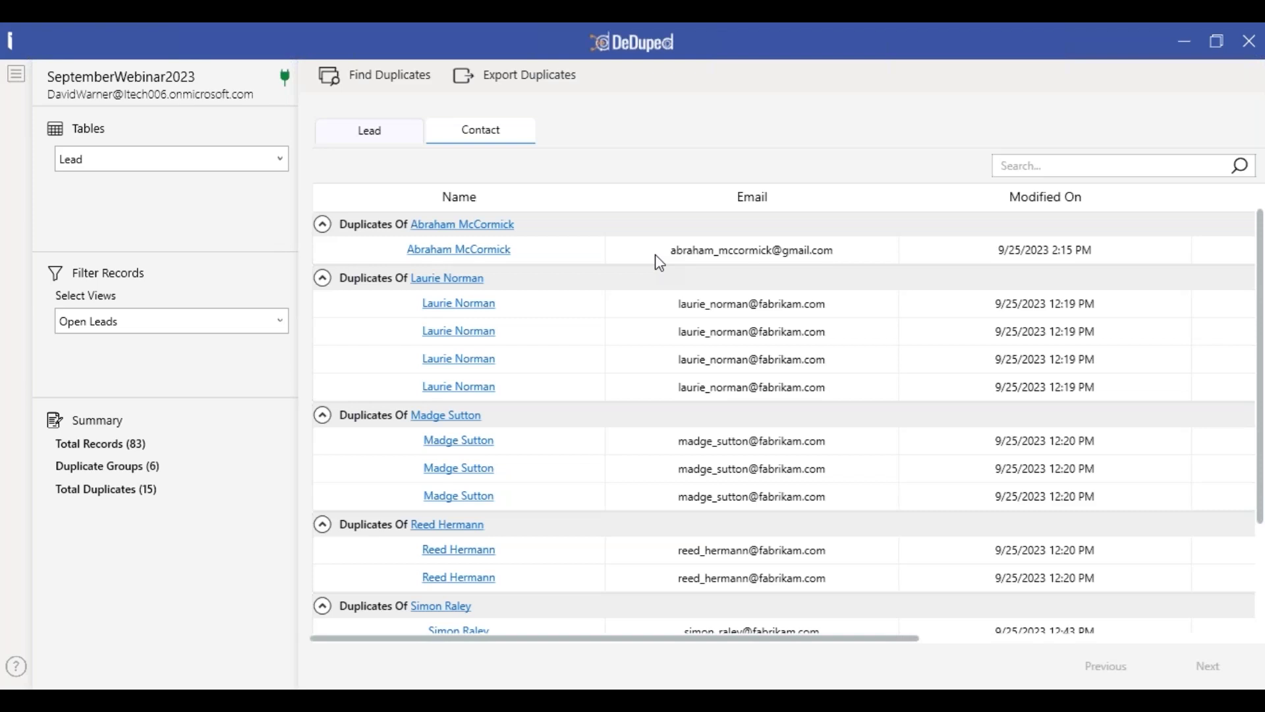
pyautogui.hotkey('alt', 'Tab')
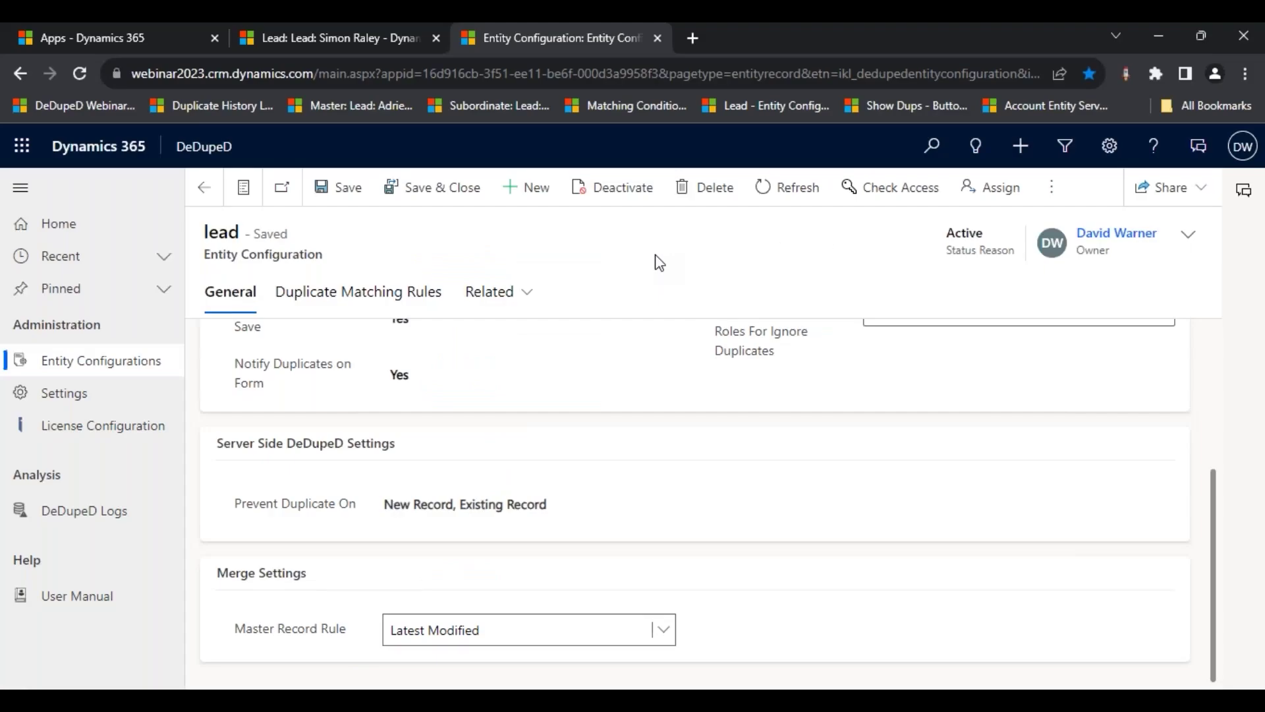
# - Close the Entity Configuration tab and copy the existing lead's email address
pyautogui.click(356, 29)
pyautogui.click(658, 38)
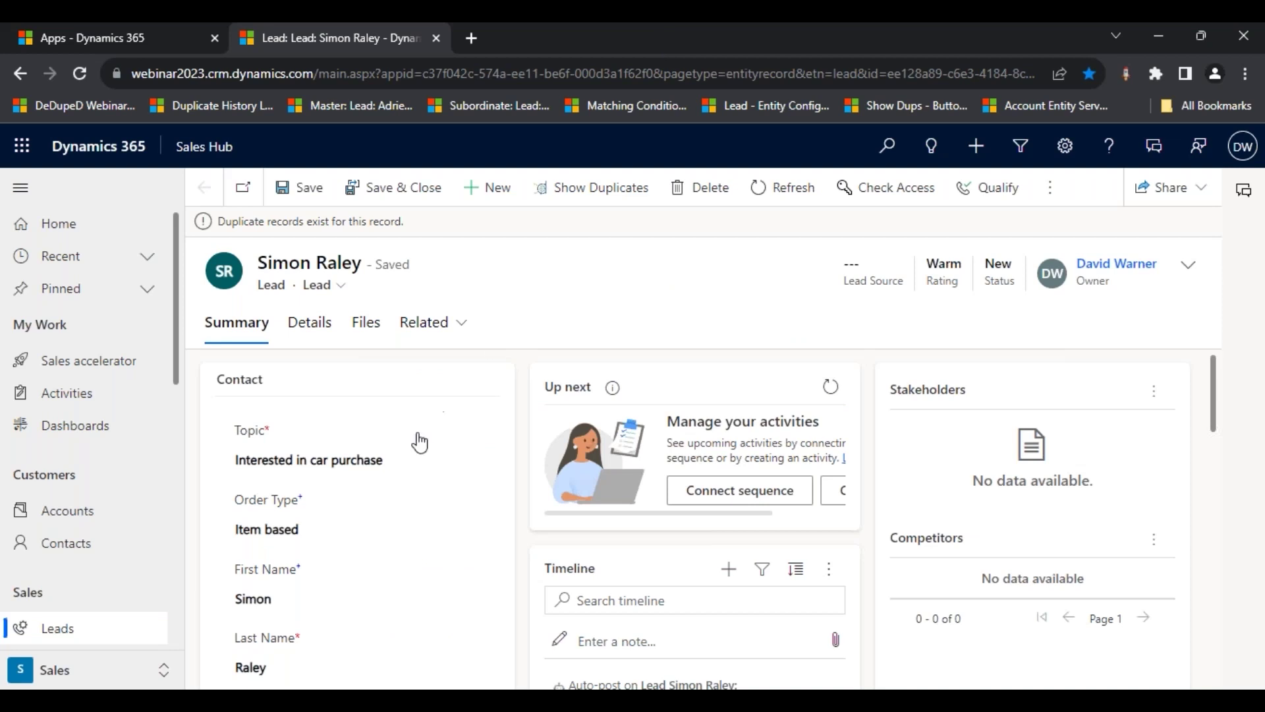
pyautogui.scroll(-5, 420, 442)
pyautogui.scroll(-2, 414, 507)
pyautogui.tripleClick(410, 580)
pyautogui.hotkey('ctrl', 'c')
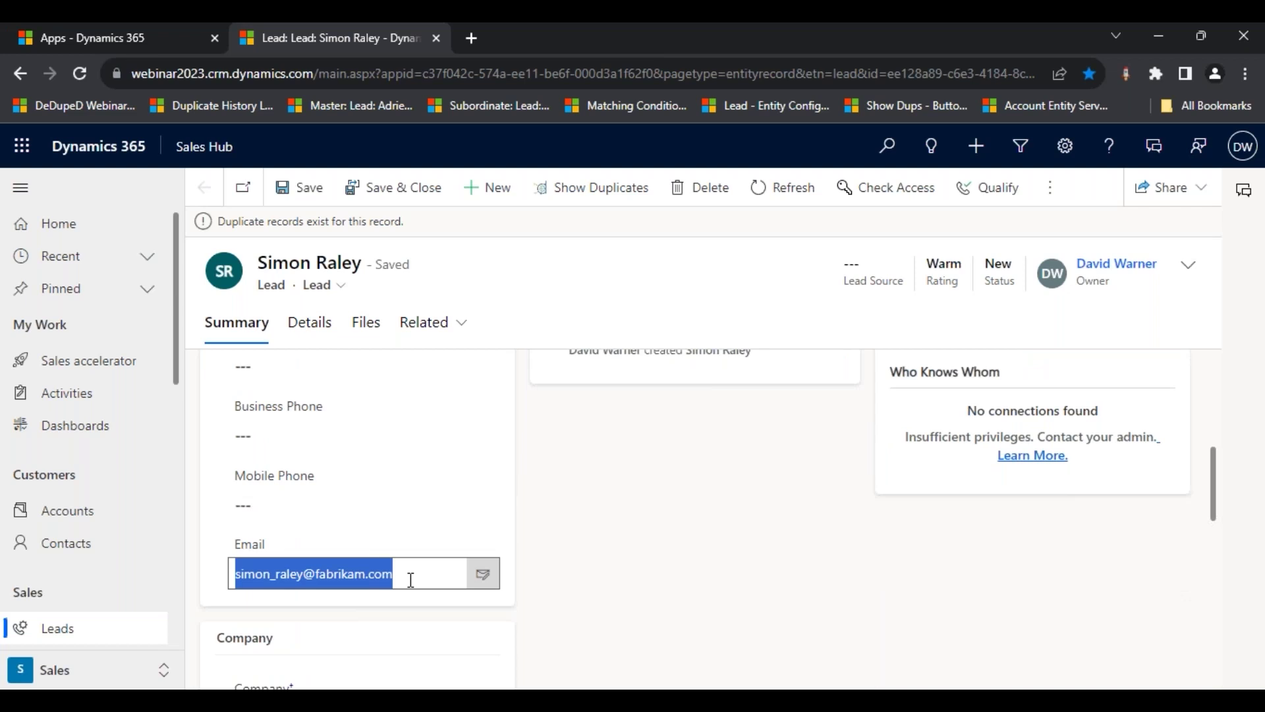
pyautogui.click(463, 35)
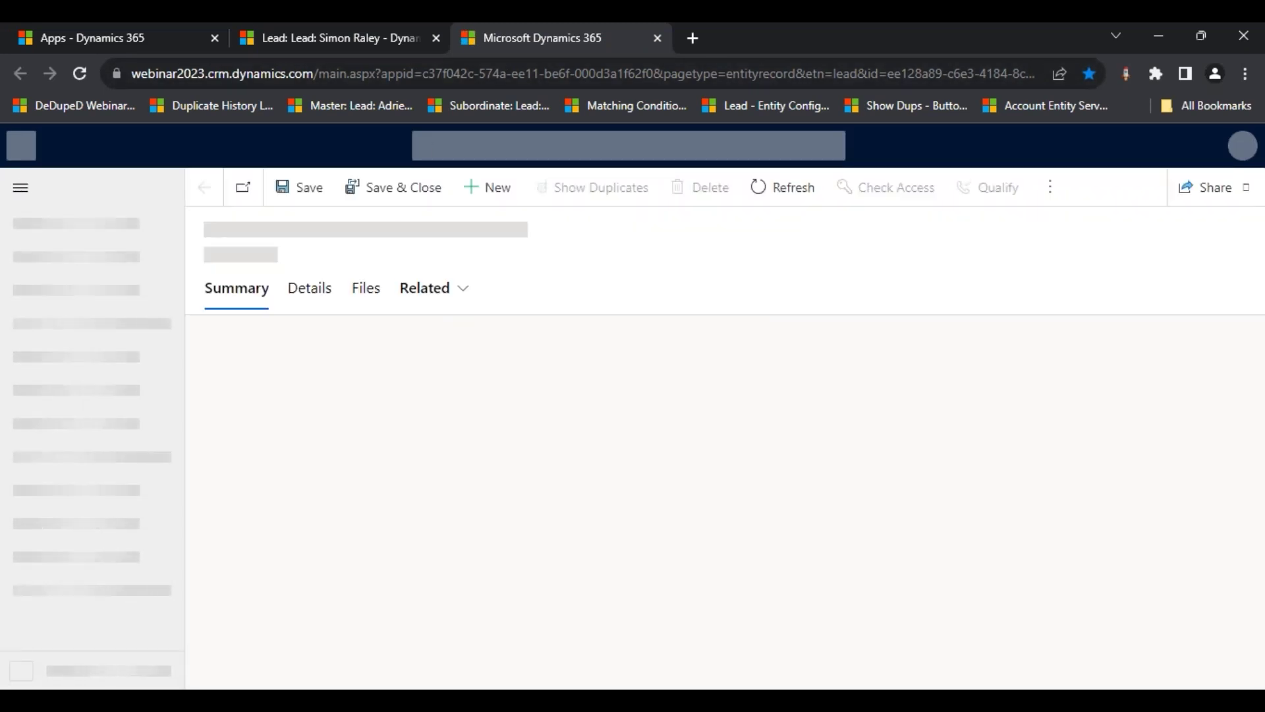
# - Start a new lead with topic 'Interested in WhatsApp4Dynamics'
pyautogui.click(488, 187)
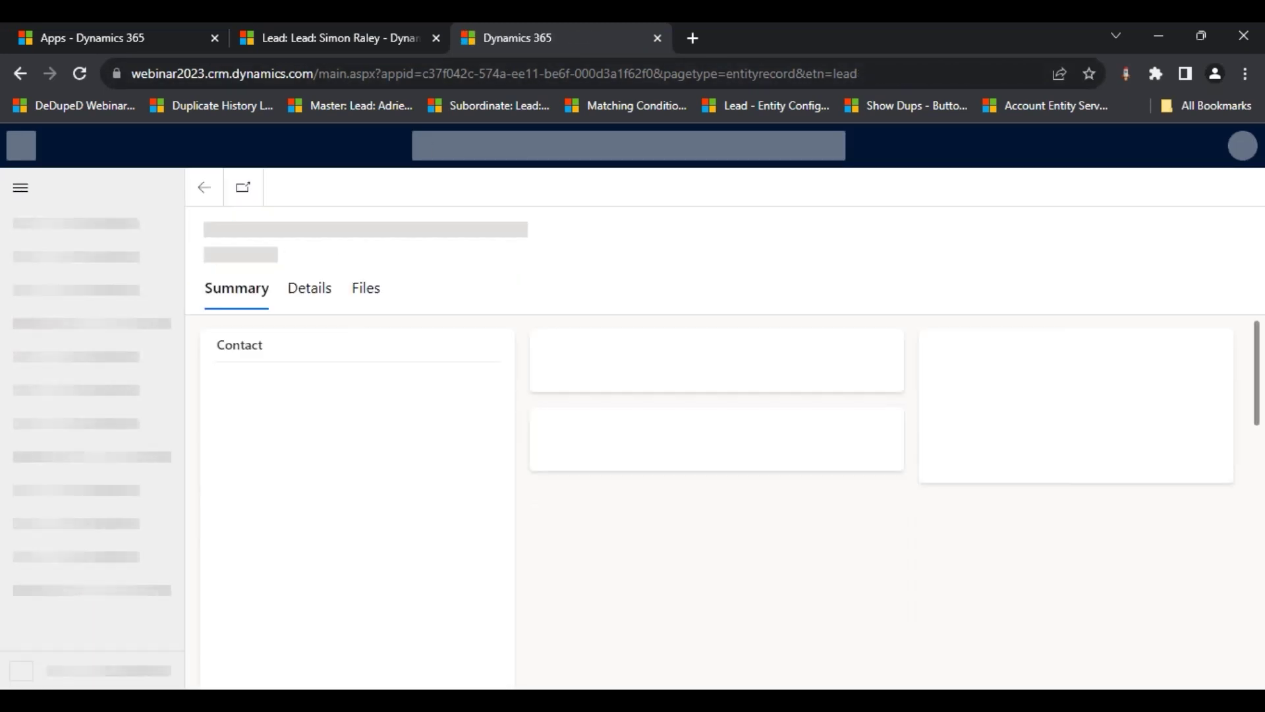
pyautogui.click(280, 483)
pyautogui.write('Interested ')
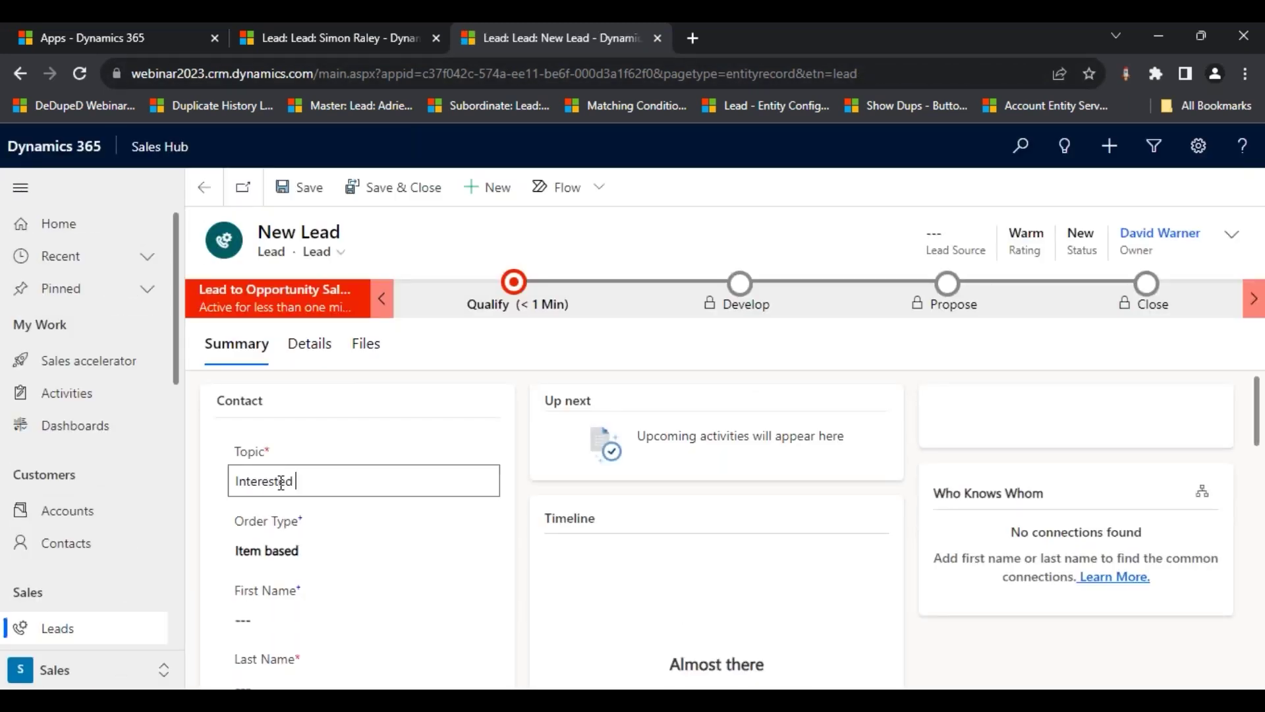
pyautogui.write('in WhatsApp4Dynamics')
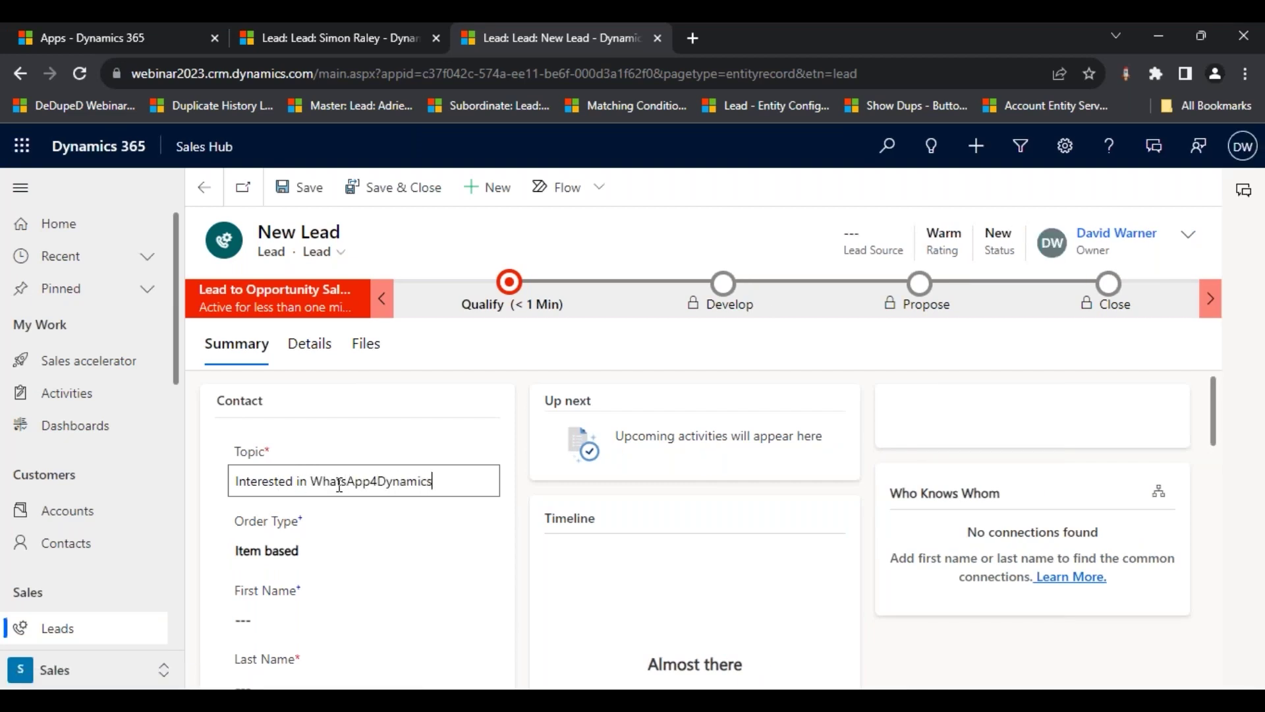
pyautogui.scroll(-1, 346, 494)
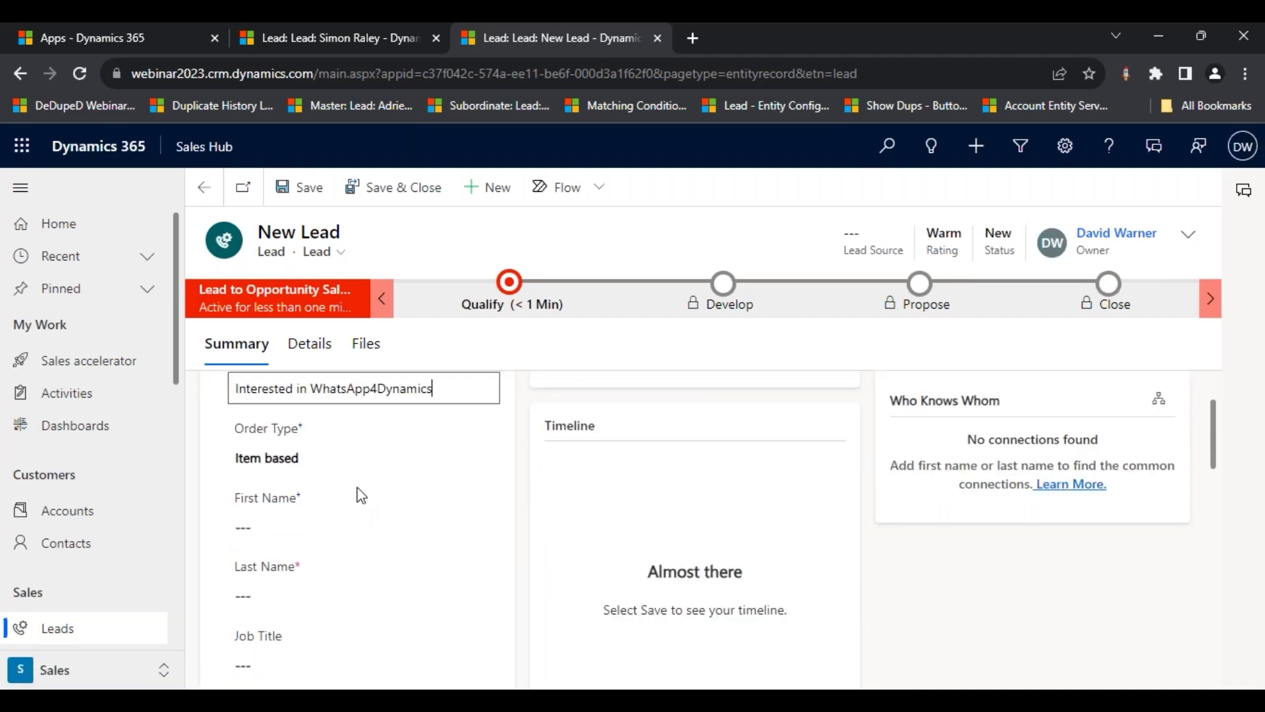
# - Enter the lead's first and last name and paste the existing lead's email
pyautogui.click(311, 535)
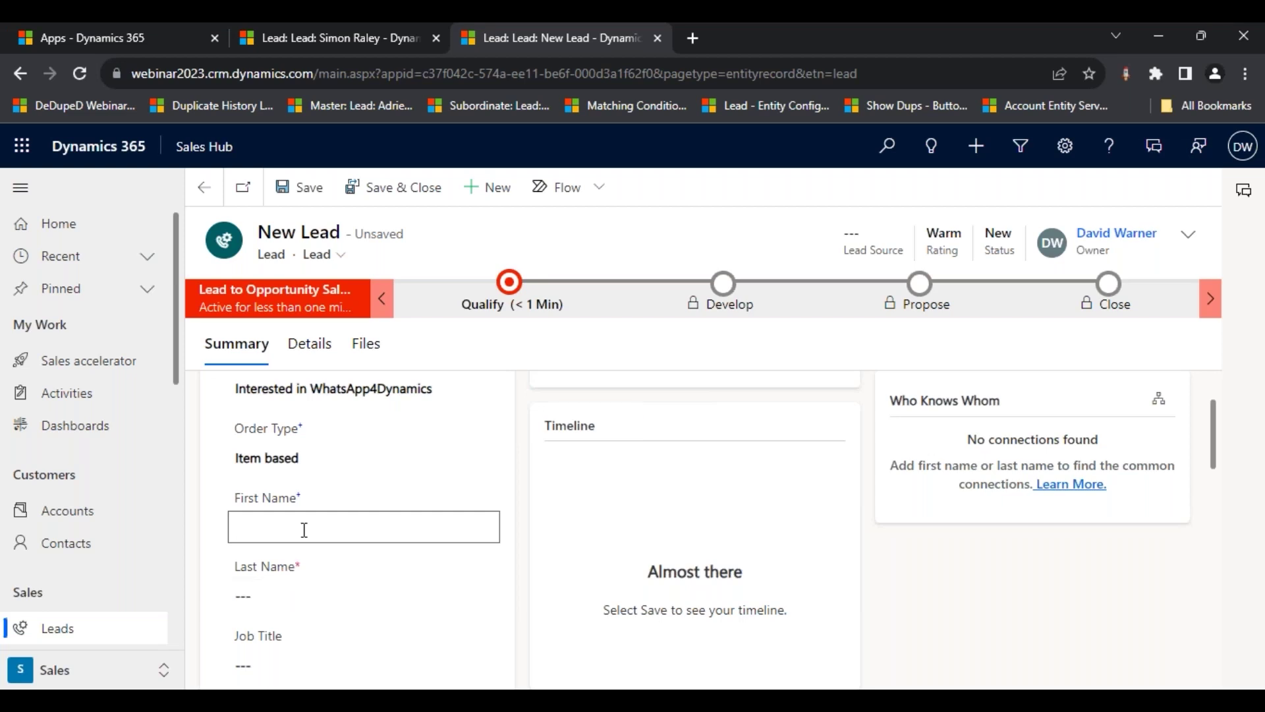
pyautogui.click(334, 596)
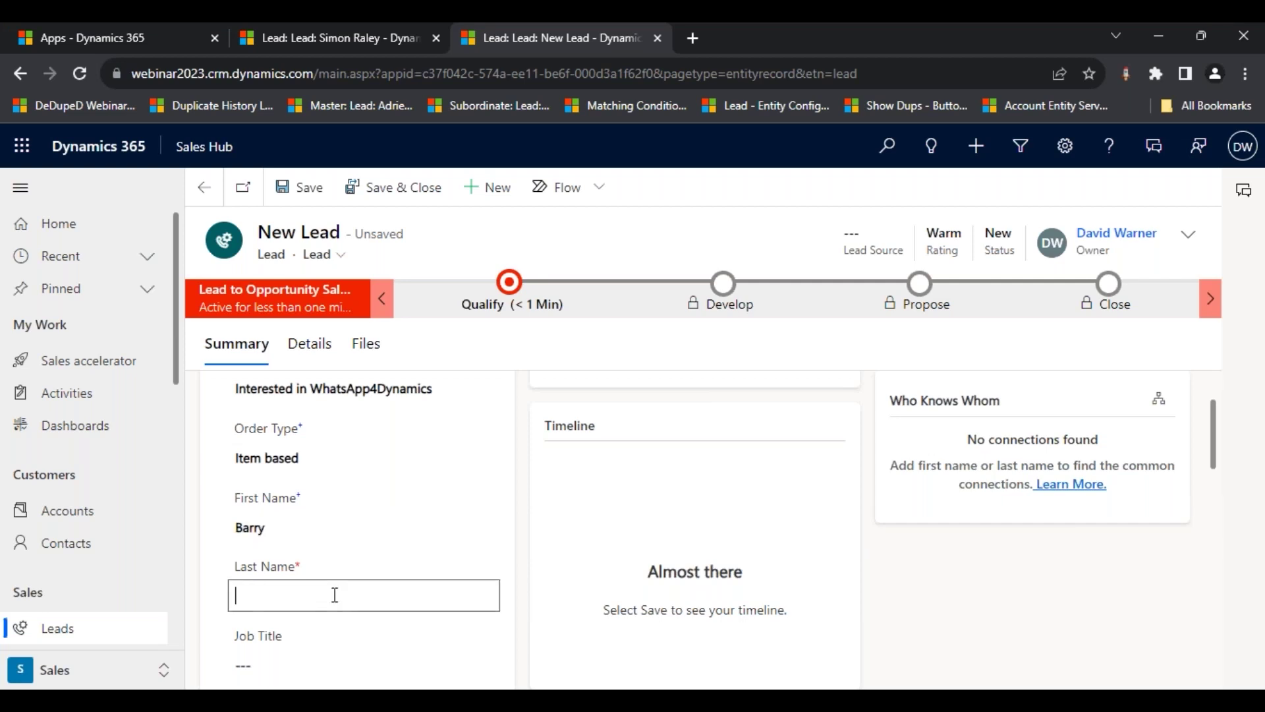
pyautogui.scroll(-4, 356, 580)
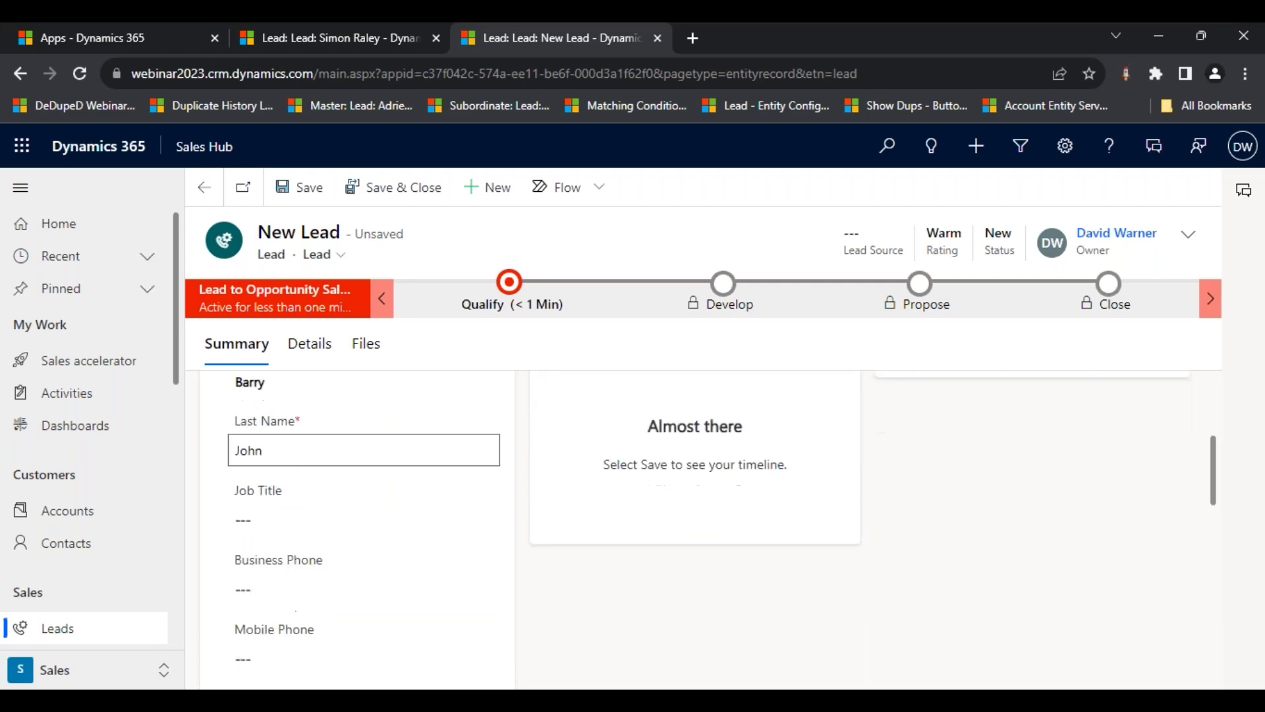
pyautogui.click(357, 577)
pyautogui.hotkey('ctrl', 'v')
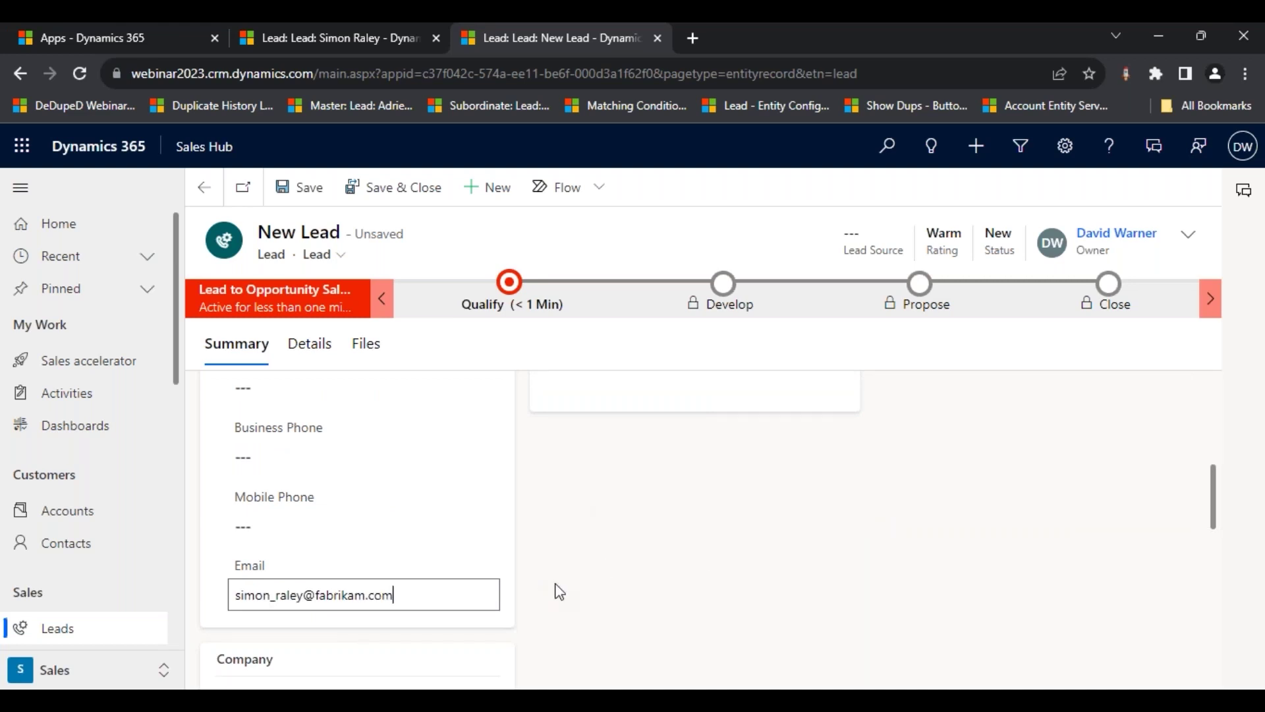
pyautogui.press('Tab')
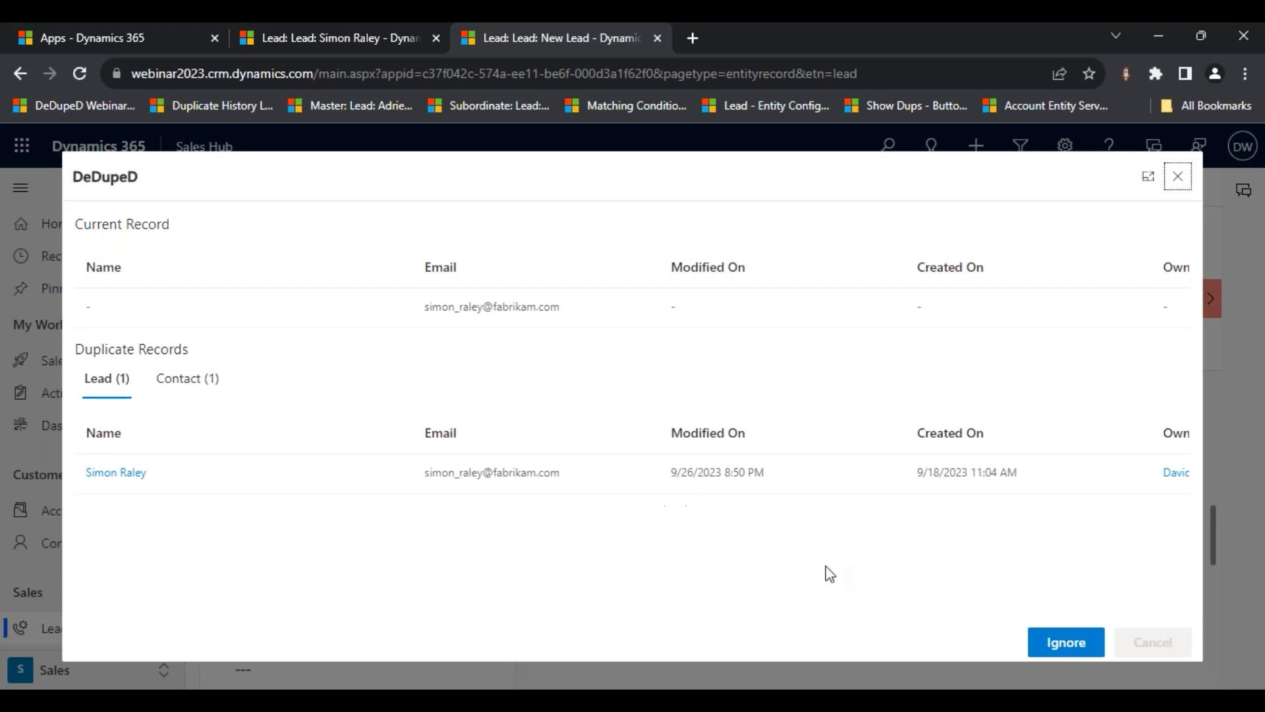
# - Ignore the duplicate warning, retry saving the lead, then reopen the lead entity configuration
pyautogui.click(1056, 651)
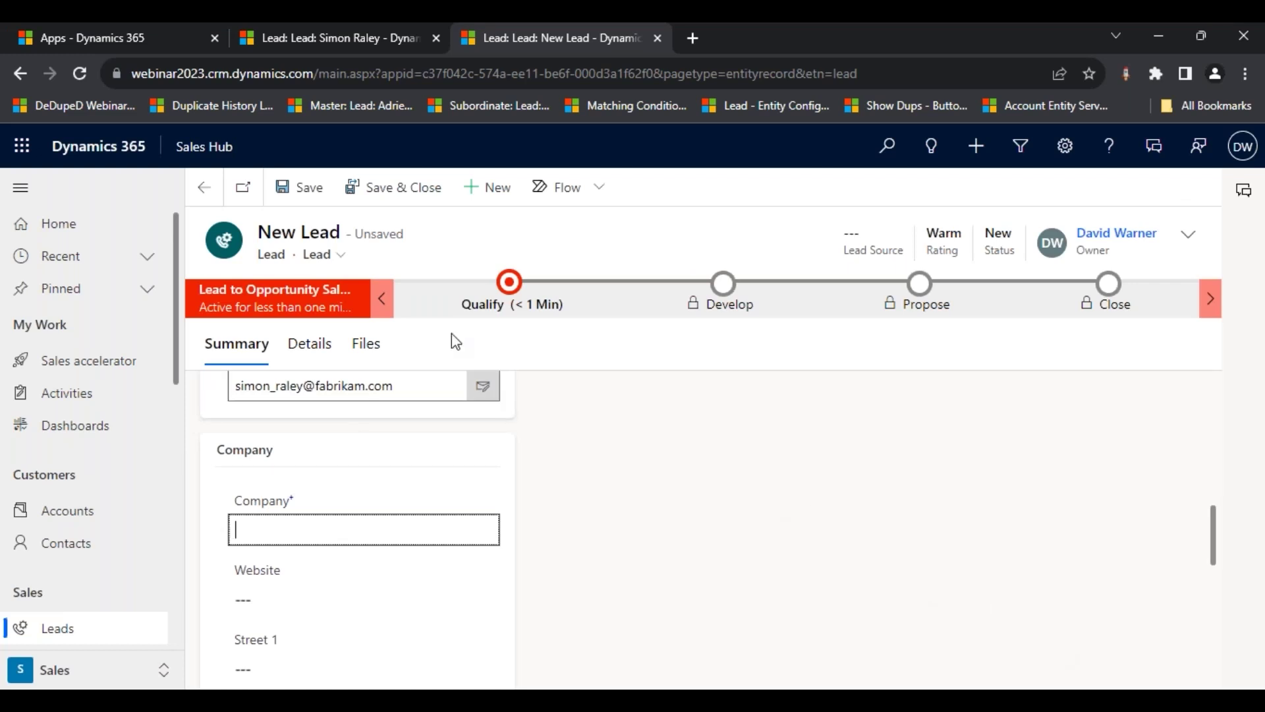
pyautogui.click(307, 187)
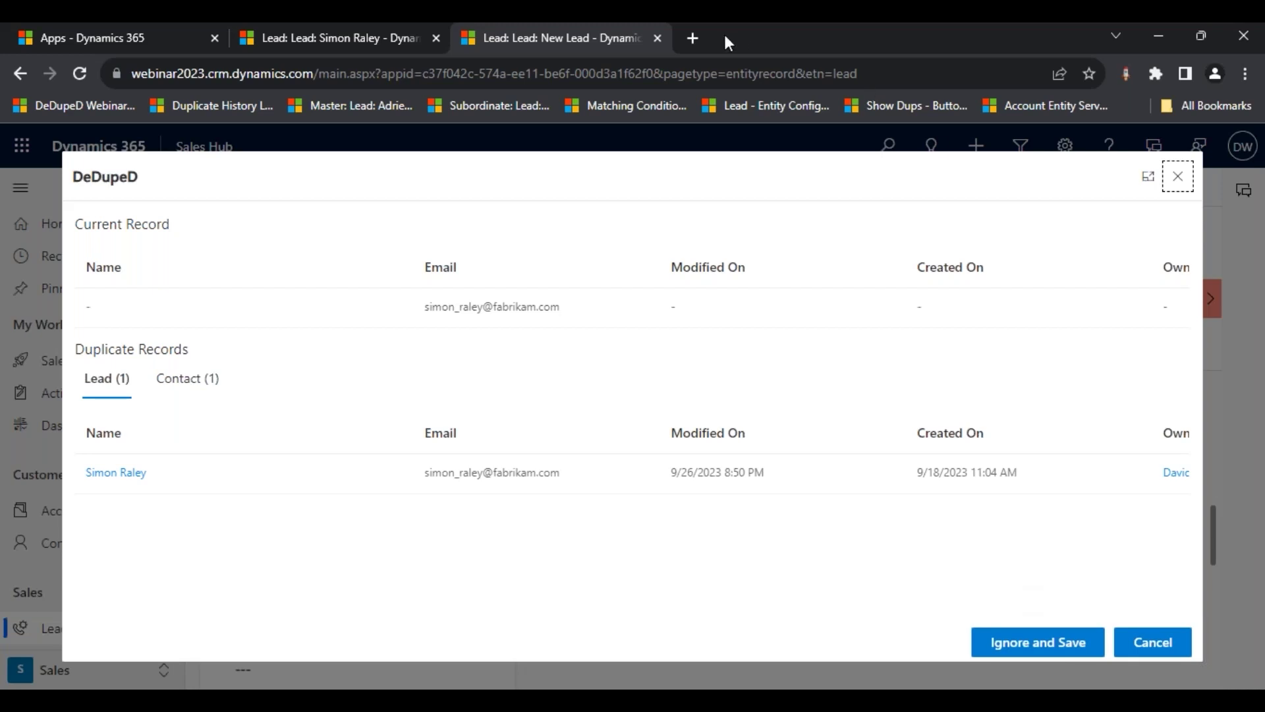
pyautogui.click(701, 38)
pyautogui.click(771, 110)
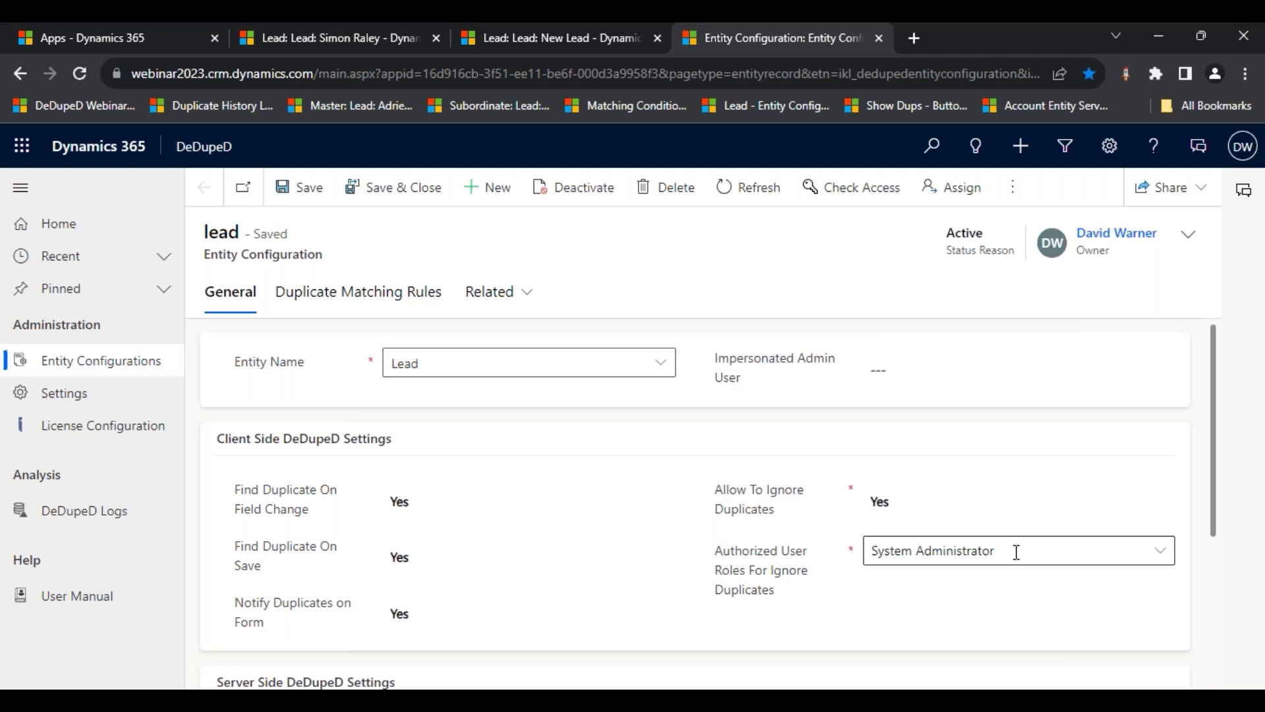
# - Set Allow To Ignore Duplicates to No in the lead configuration, save, and return to the new lead
pyautogui.click(571, 37)
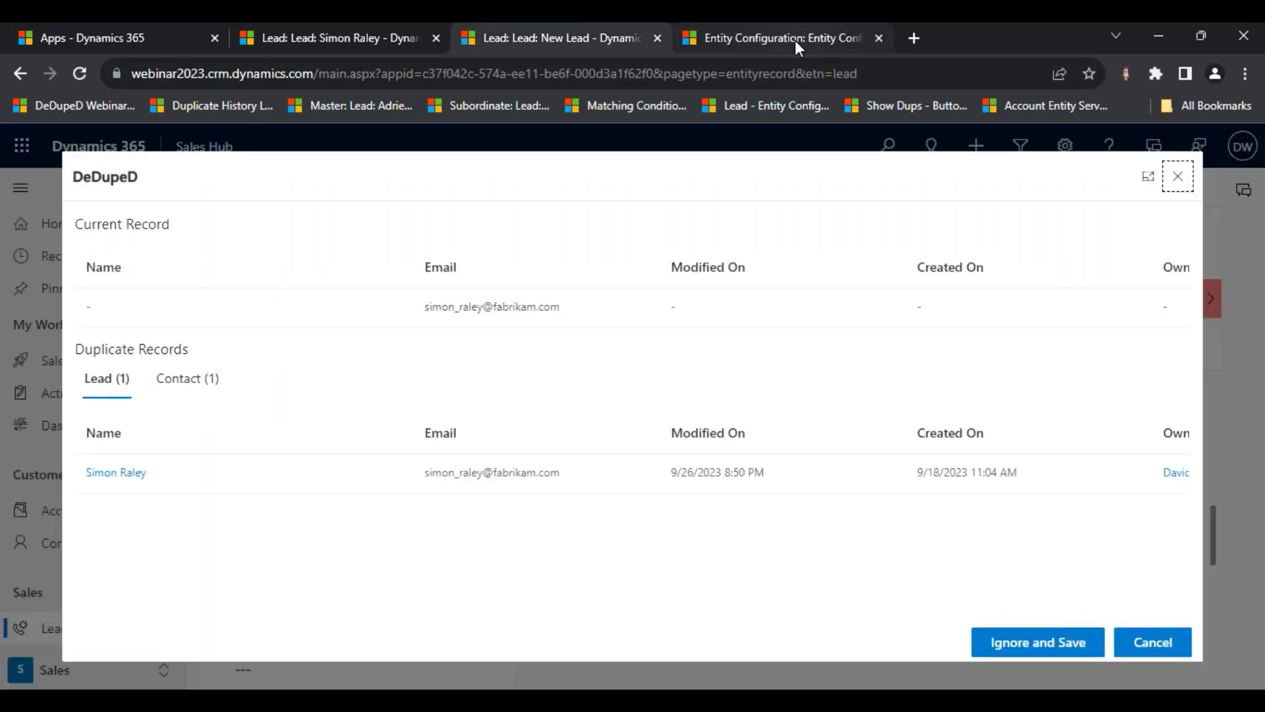
pyautogui.click(795, 41)
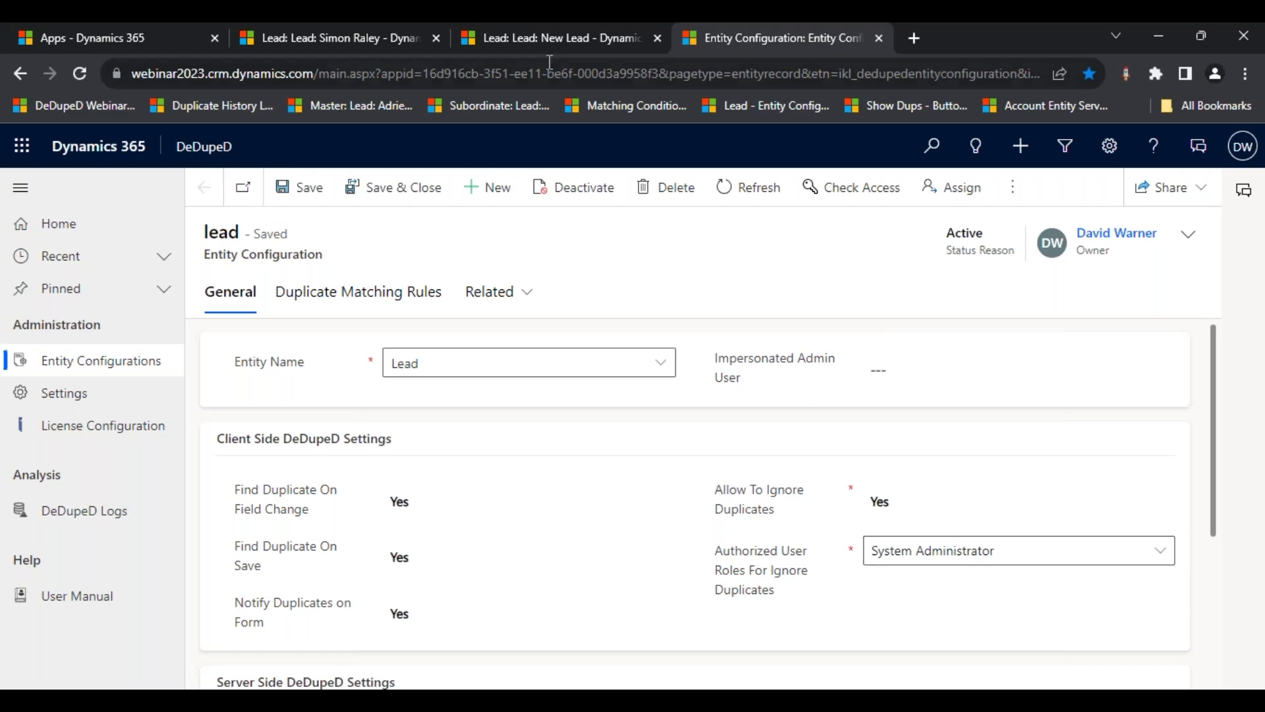
pyautogui.moveTo(736, 513)
pyautogui.click(921, 509)
pyautogui.click(913, 526)
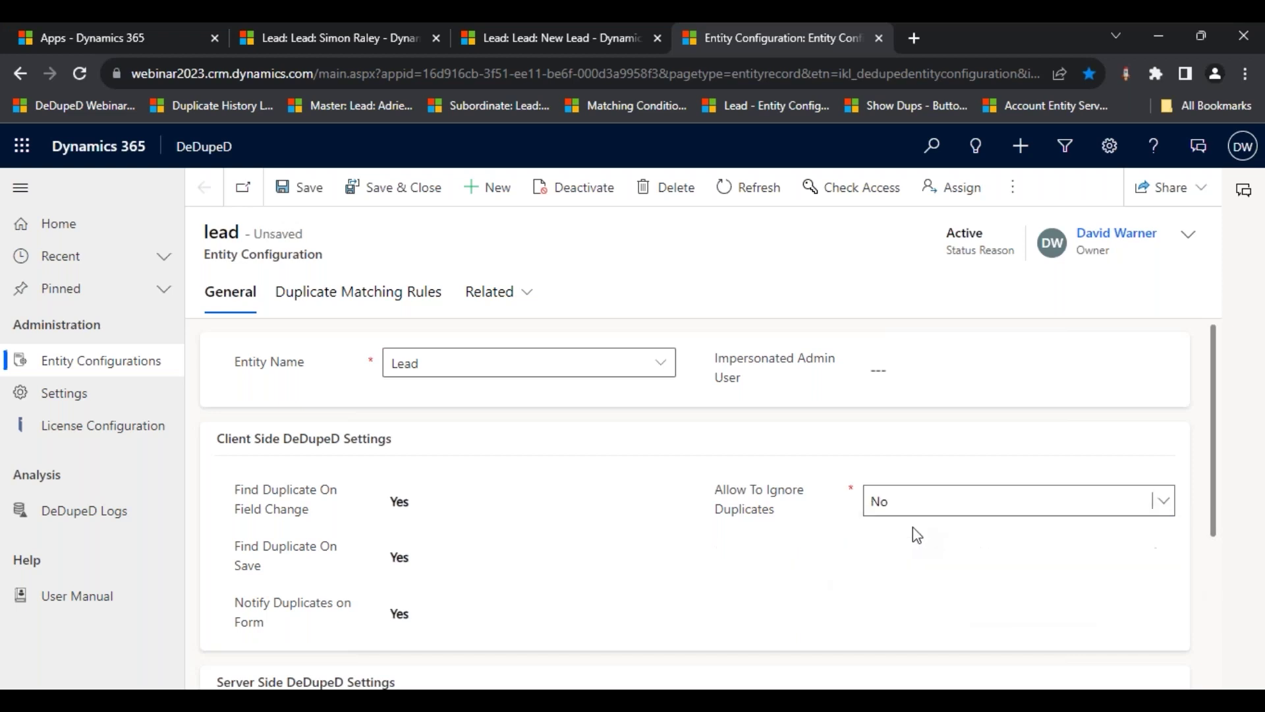
pyautogui.click(294, 188)
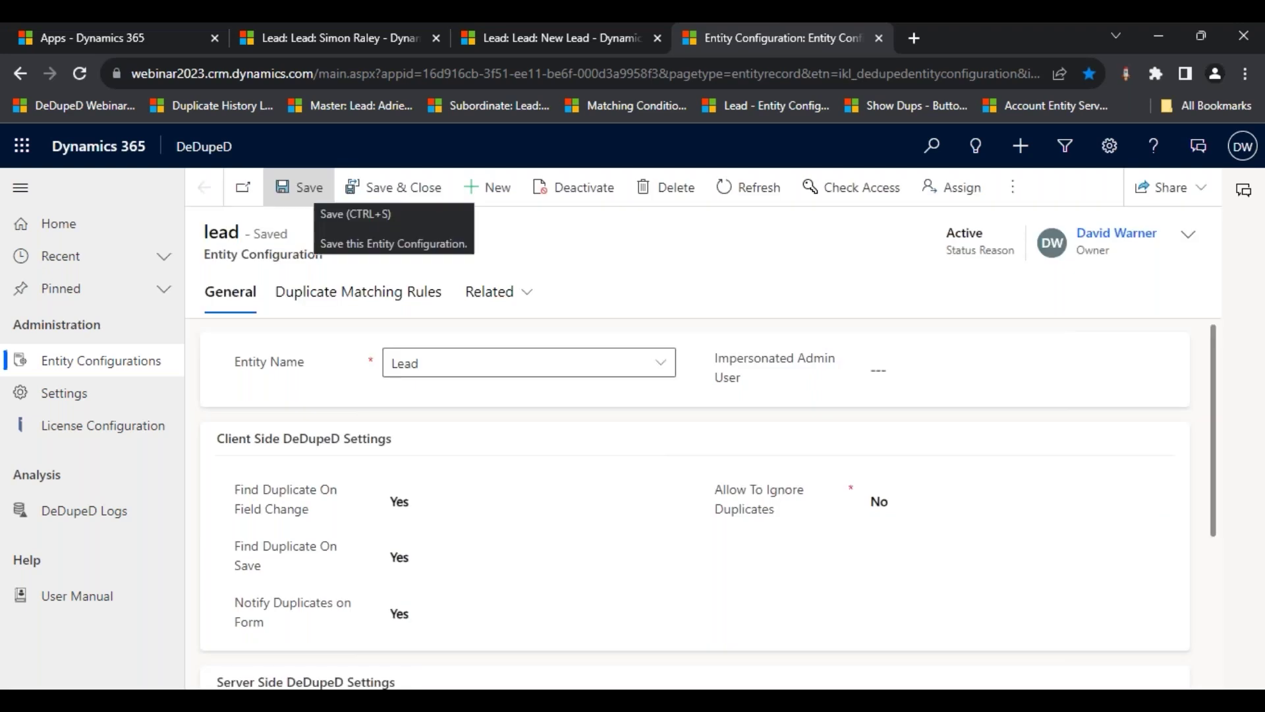
pyautogui.click(545, 36)
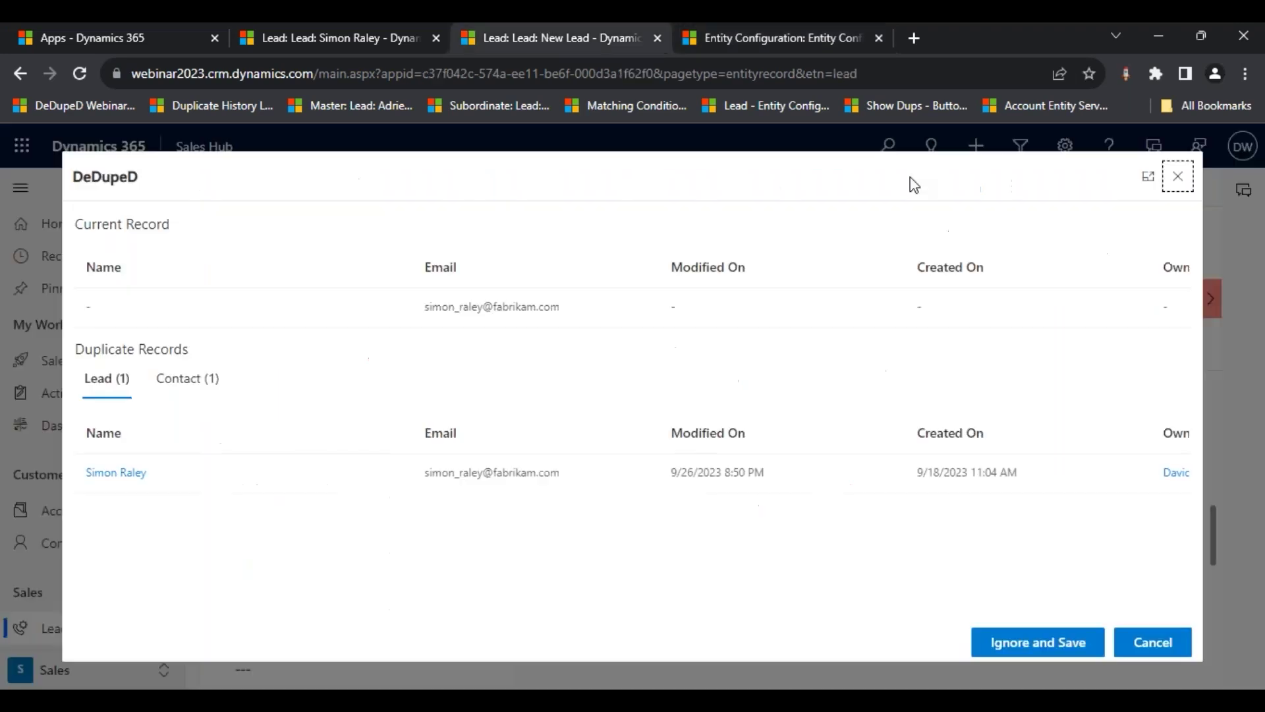
# - Re-save the new lead without an ignore option, then leave it for the 30-record Open Leads list
pyautogui.click(1178, 176)
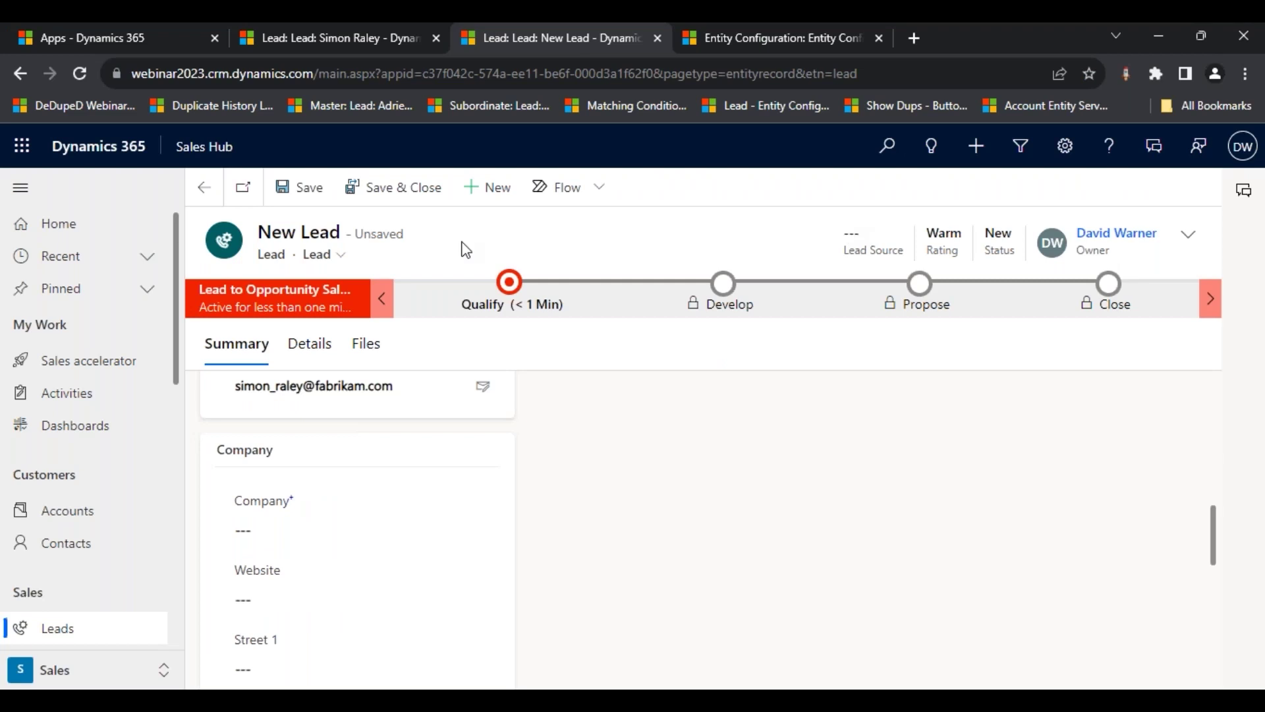
pyautogui.click(313, 197)
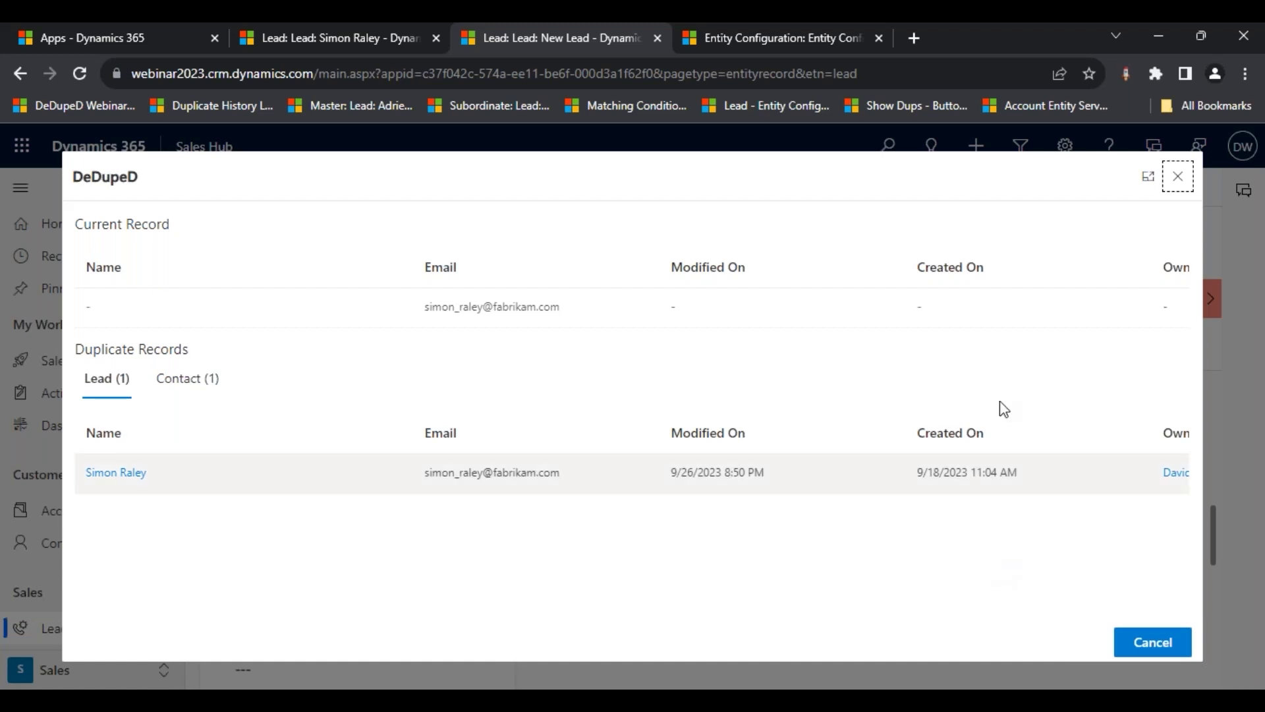
pyautogui.click(912, 107)
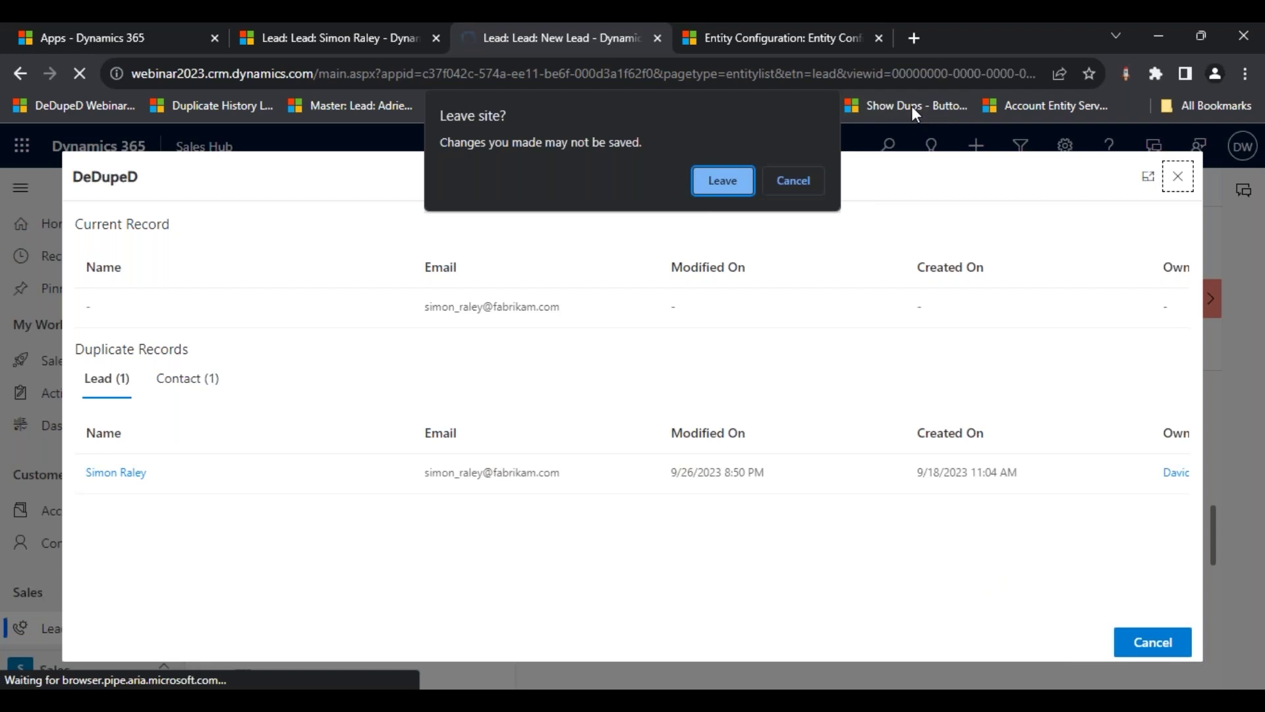
pyautogui.click(714, 182)
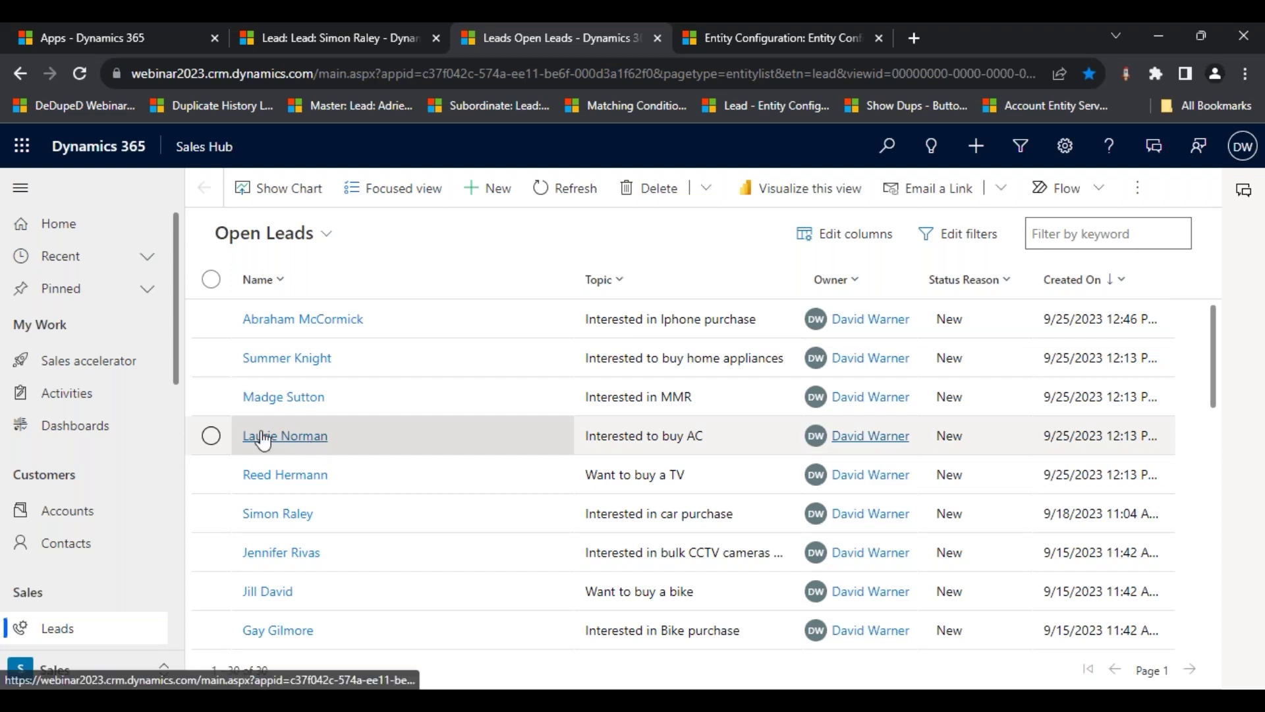
# - Check one open lead's duplicates (no leads, four contacts), then return to the lead configuration
pyautogui.click(211, 360)
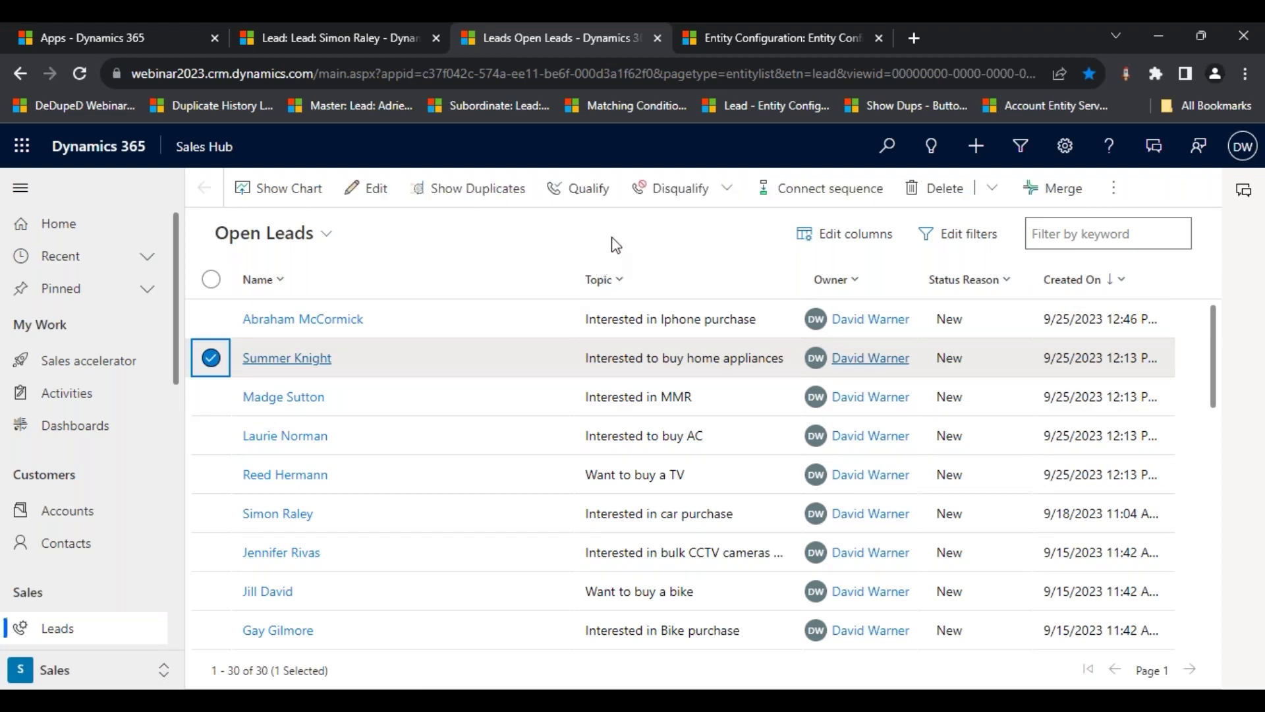
pyautogui.click(479, 197)
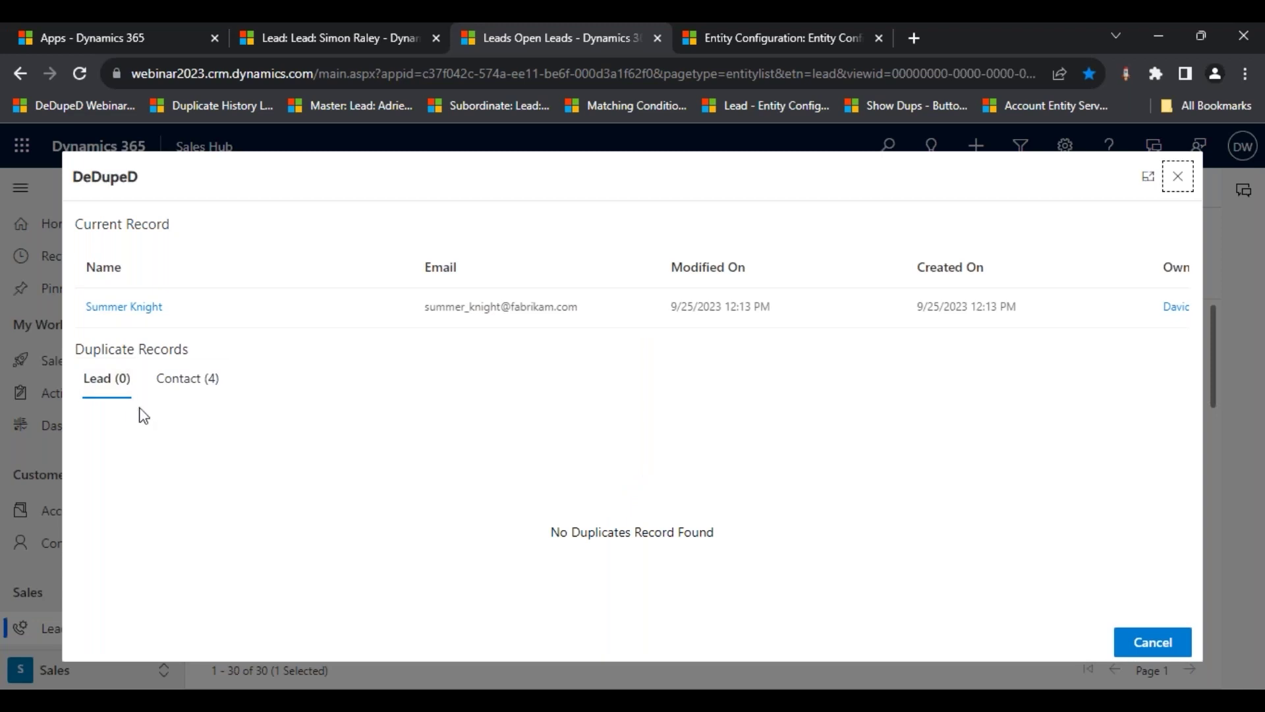
pyautogui.click(201, 388)
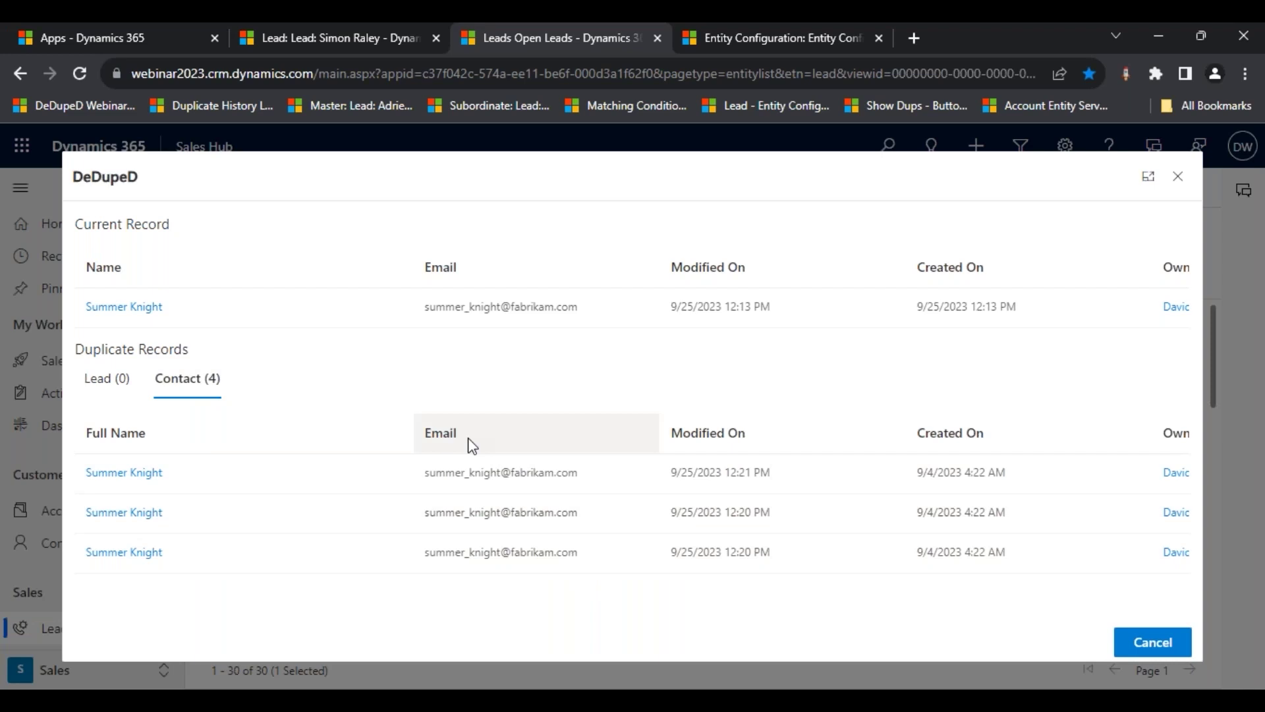
pyautogui.scroll(-1, 462, 488)
pyautogui.scroll(1, 452, 548)
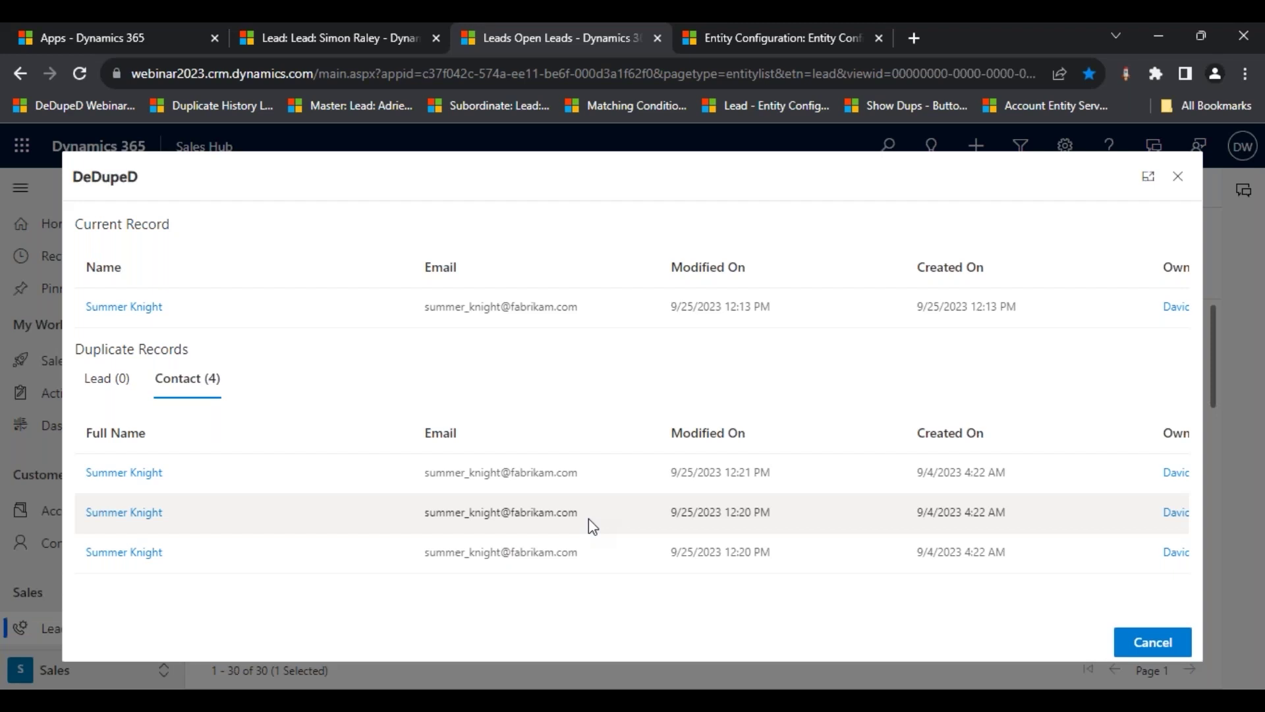
pyautogui.click(750, 39)
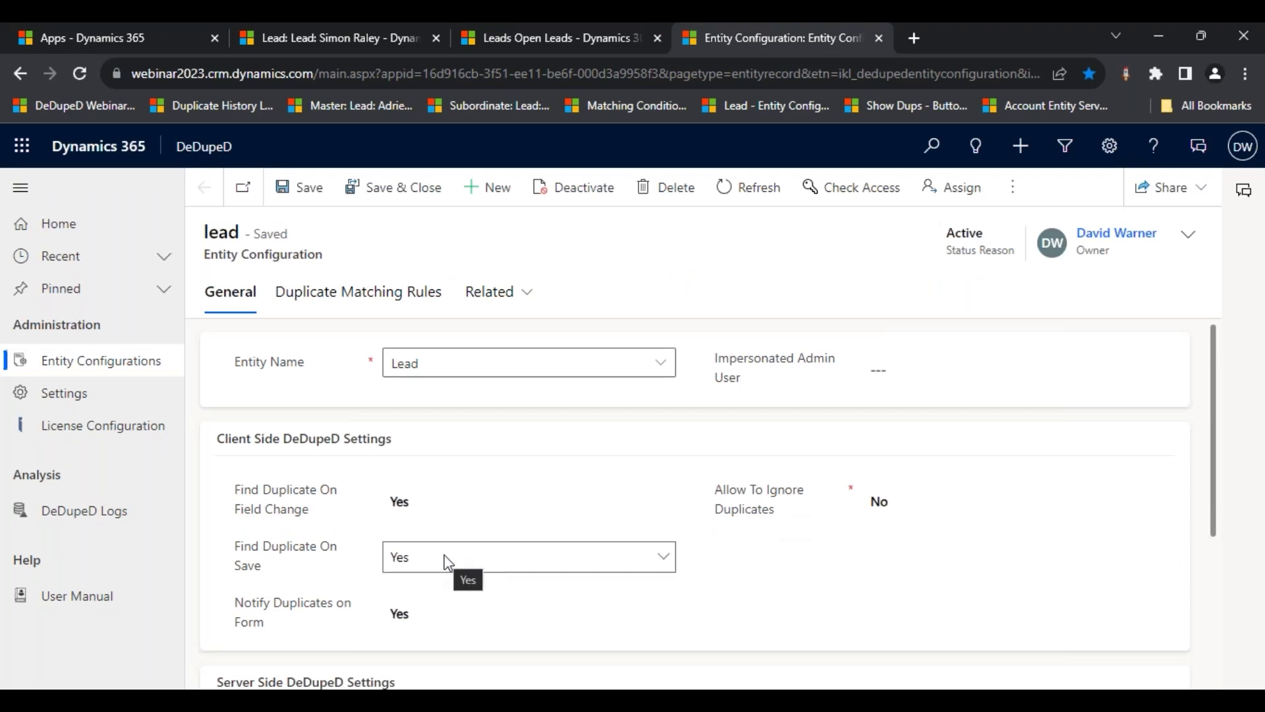
# - Reset Prevent Duplicate On to New Record and Existing Record, then view the Lead to Contact and Lead to Lead rules
pyautogui.scroll(-4, 445, 558)
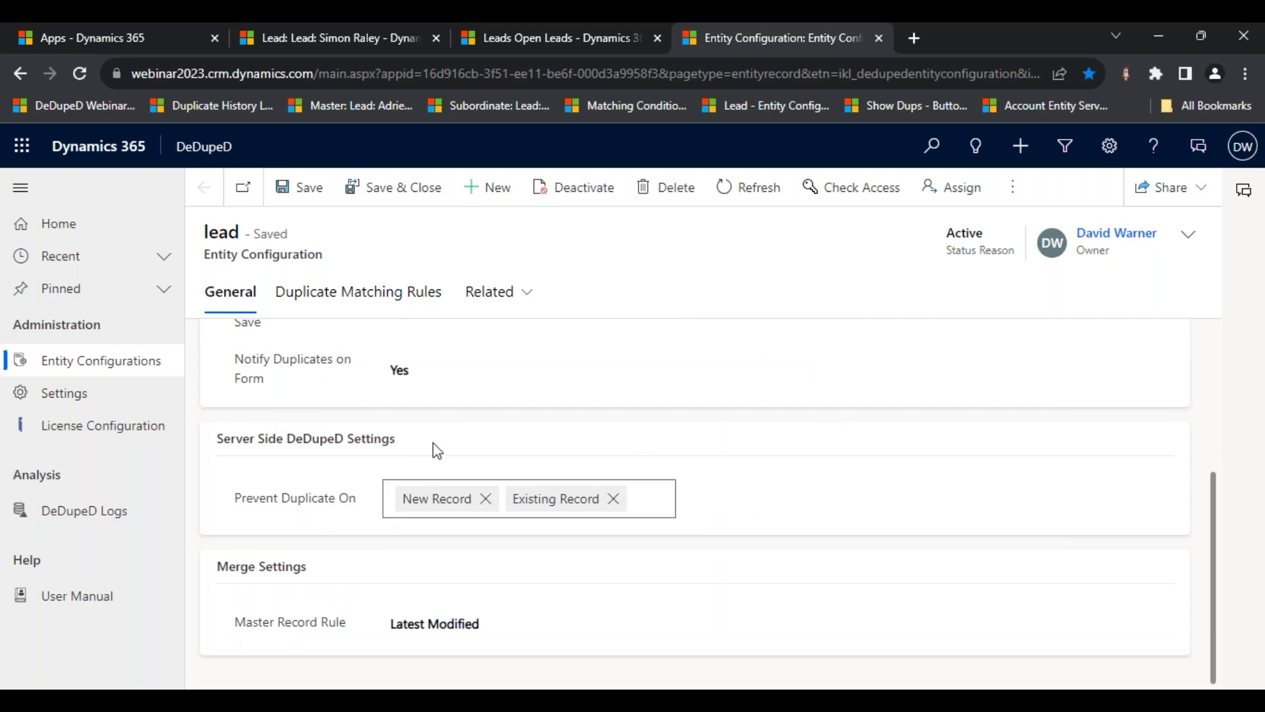
pyautogui.click(664, 505)
pyautogui.click(614, 497)
pyautogui.click(487, 497)
pyautogui.click(661, 499)
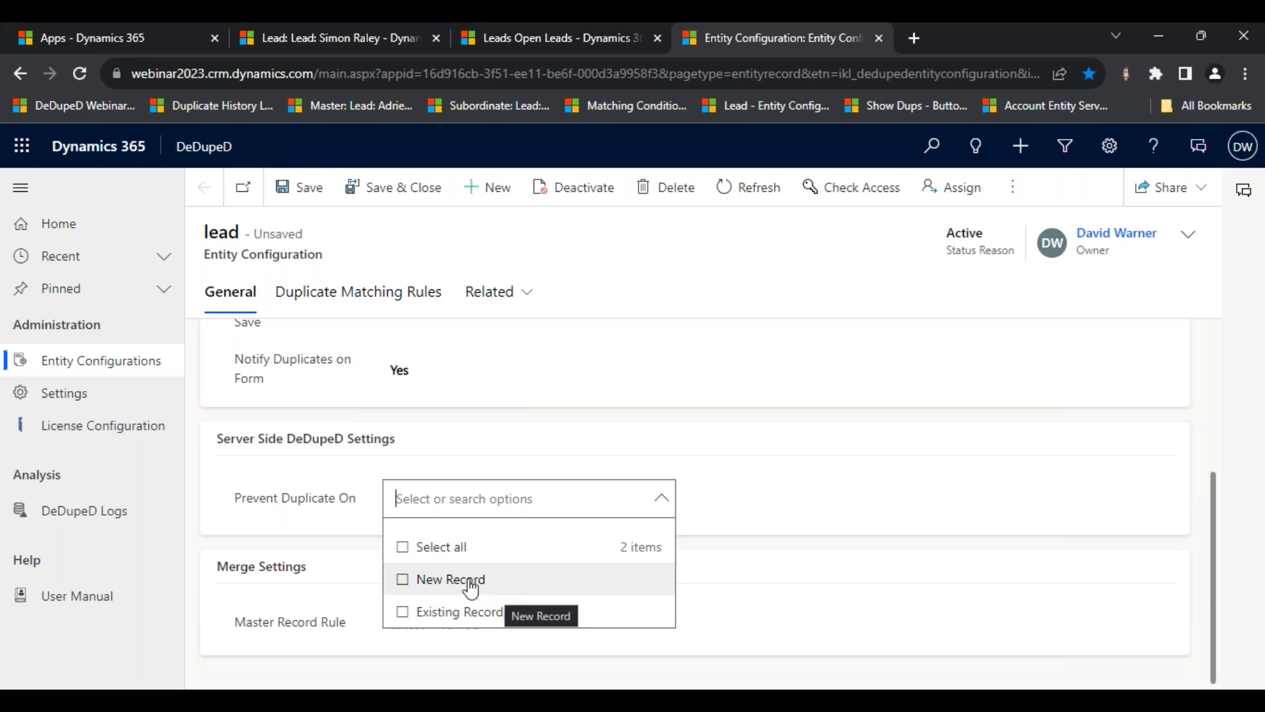
pyautogui.click(402, 580)
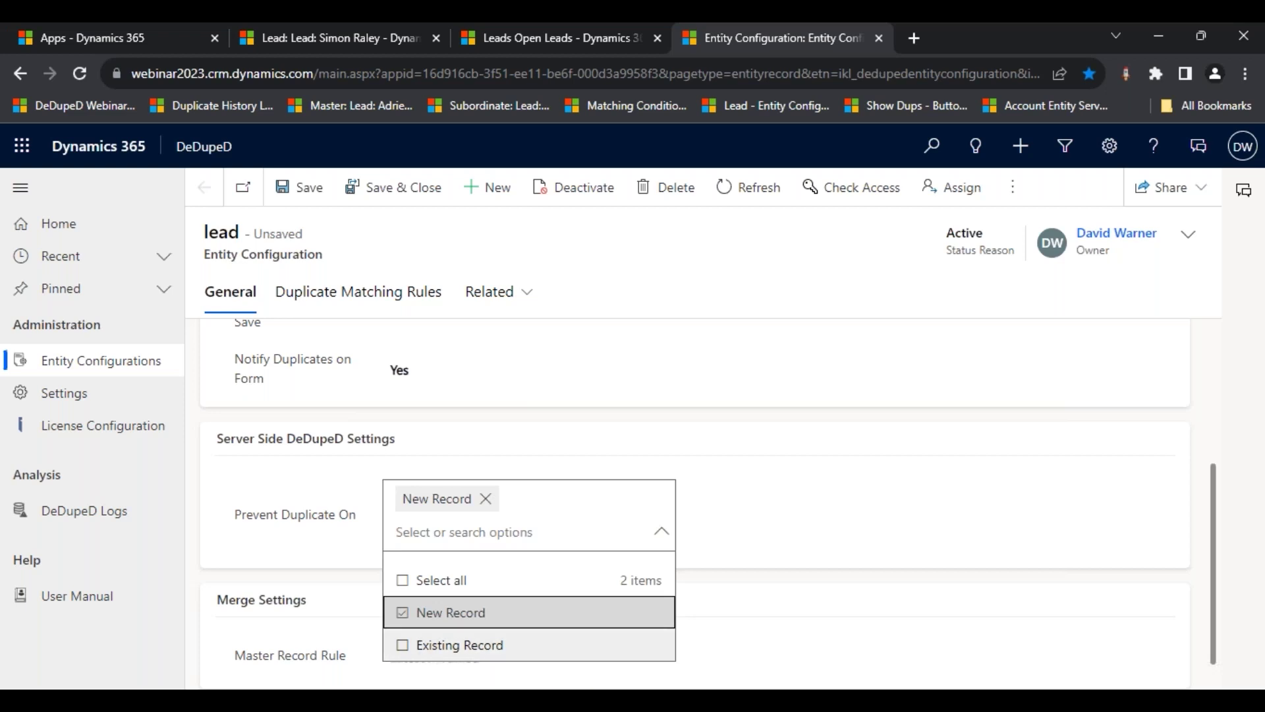
pyautogui.click(411, 645)
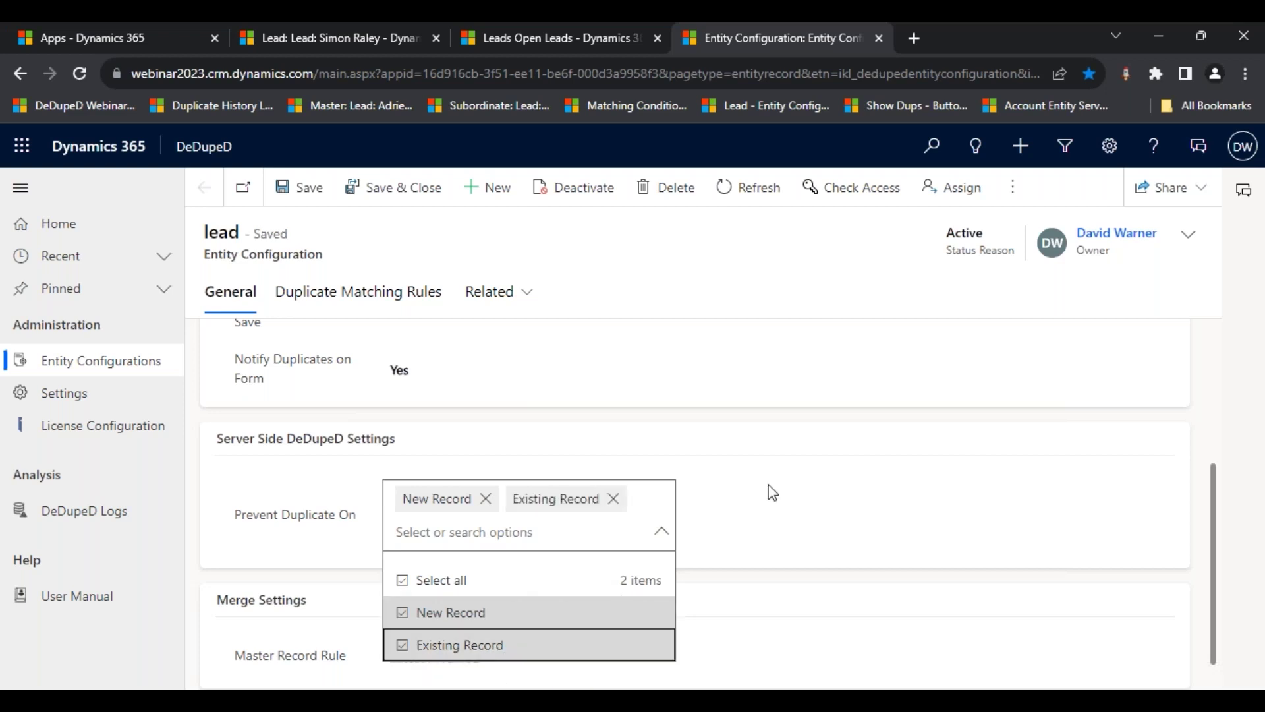
pyautogui.click(662, 532)
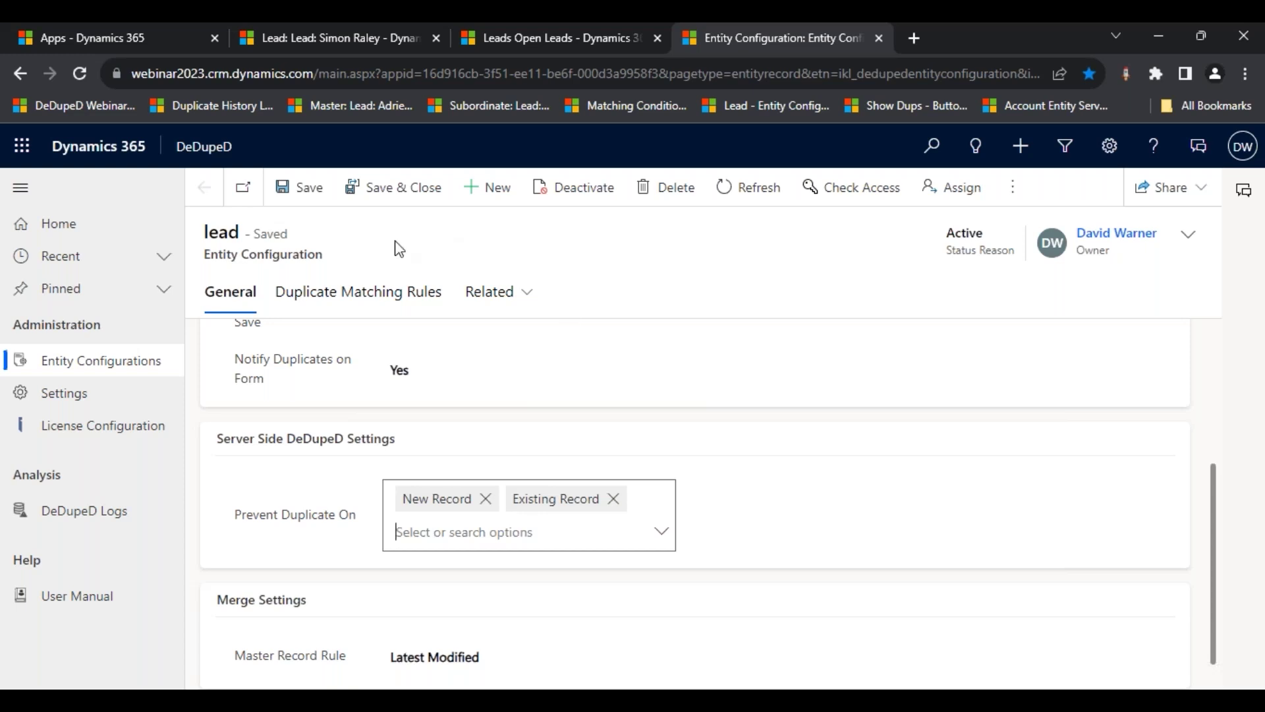
pyautogui.click(354, 303)
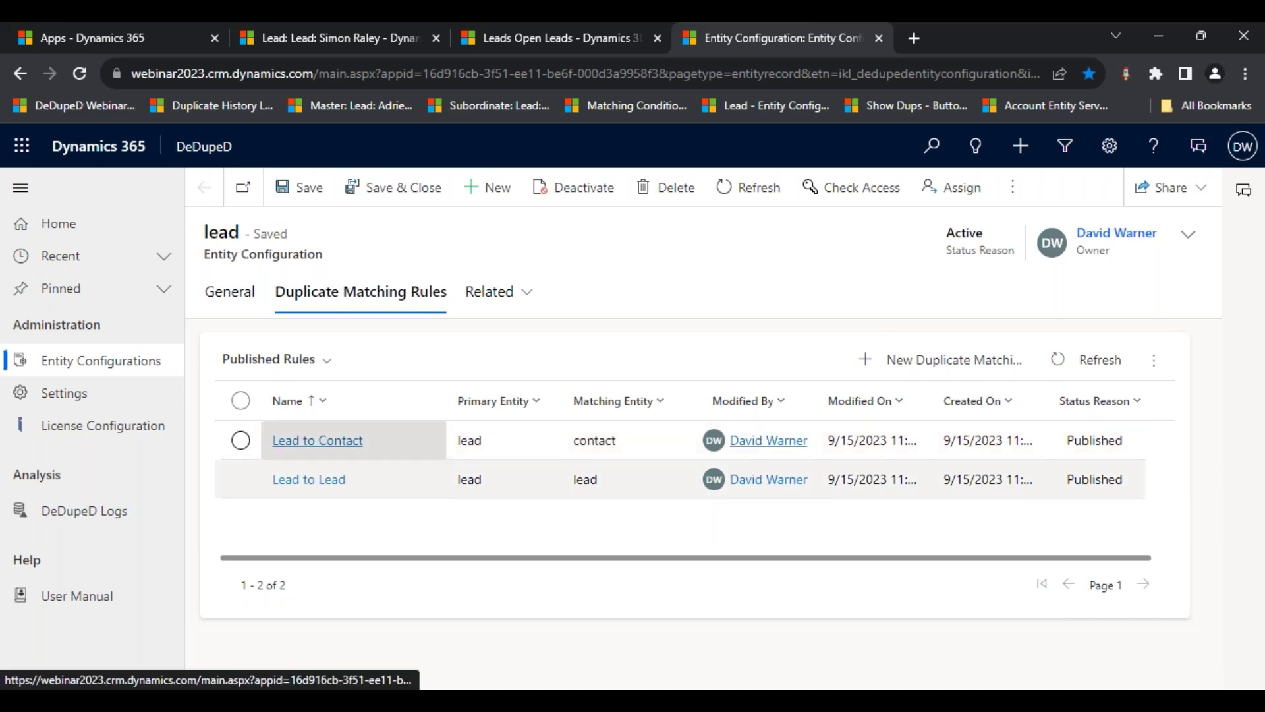
# - Open the Lead to Contact rule's lead - emailaddress1 condition matching Email to Email exactly
pyautogui.click(322, 442)
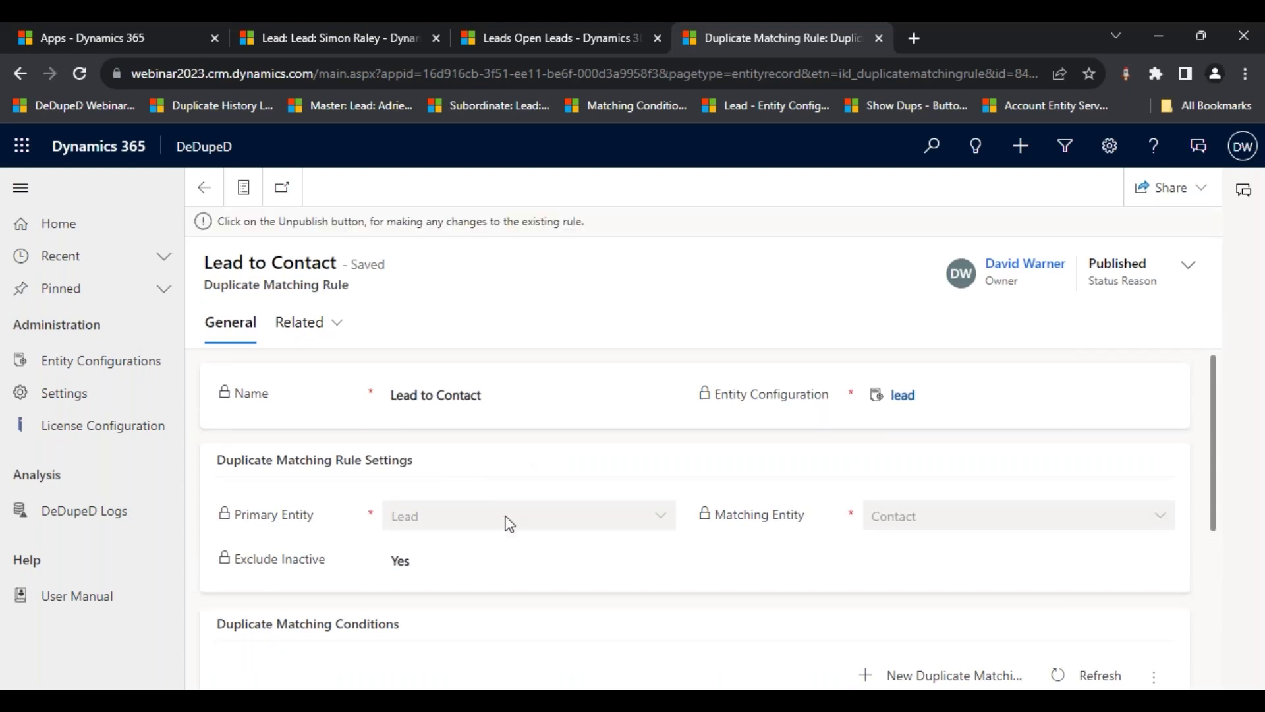
pyautogui.scroll(-1, 510, 524)
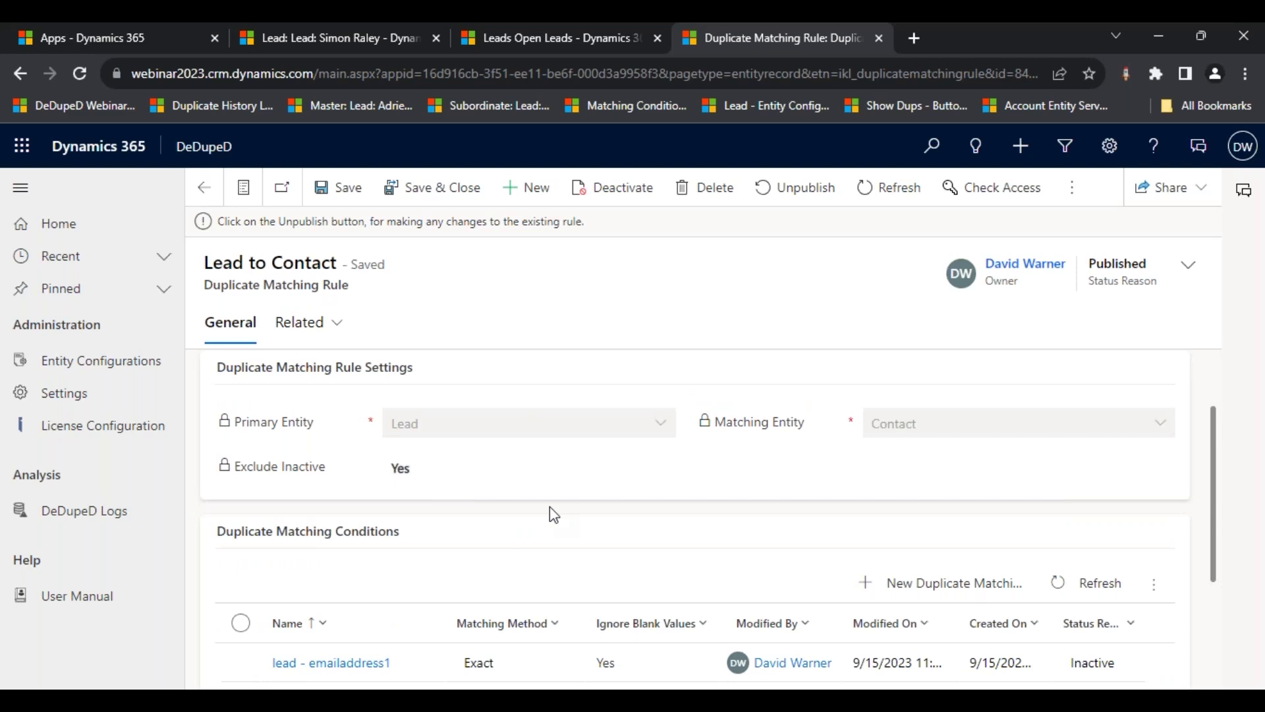
pyautogui.scroll(-2, 550, 506)
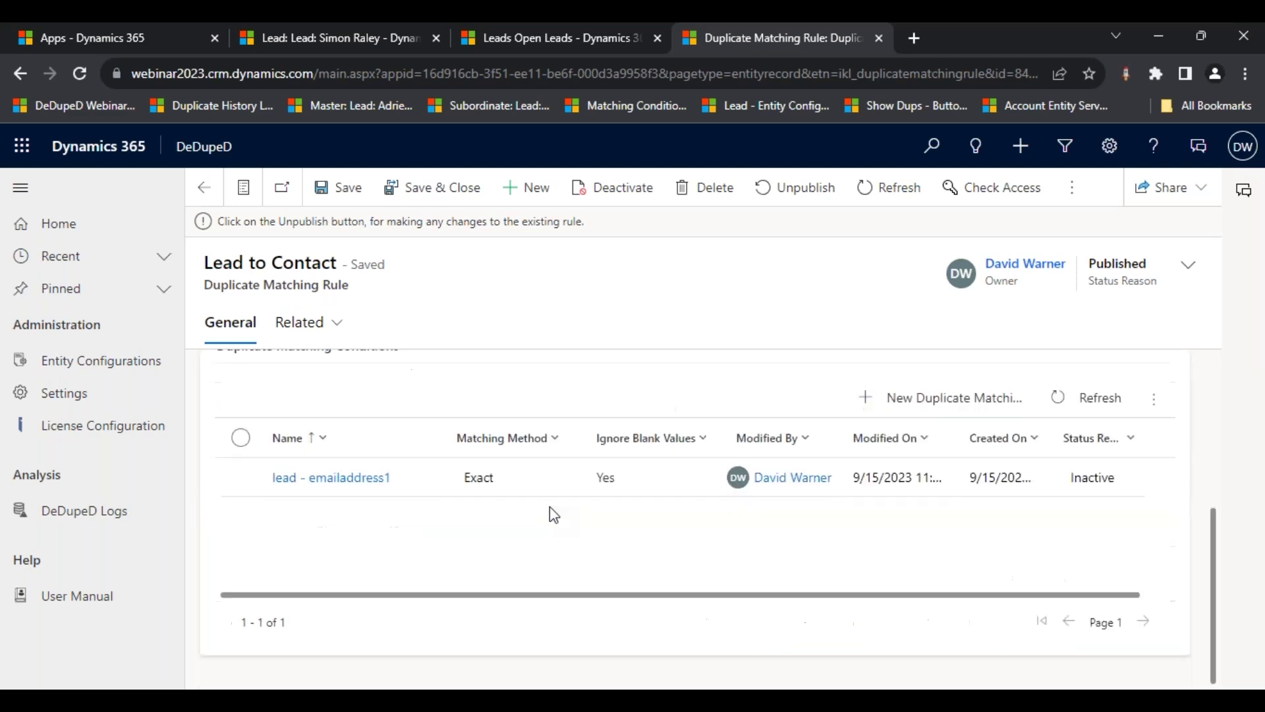
pyautogui.scroll(1, 549, 506)
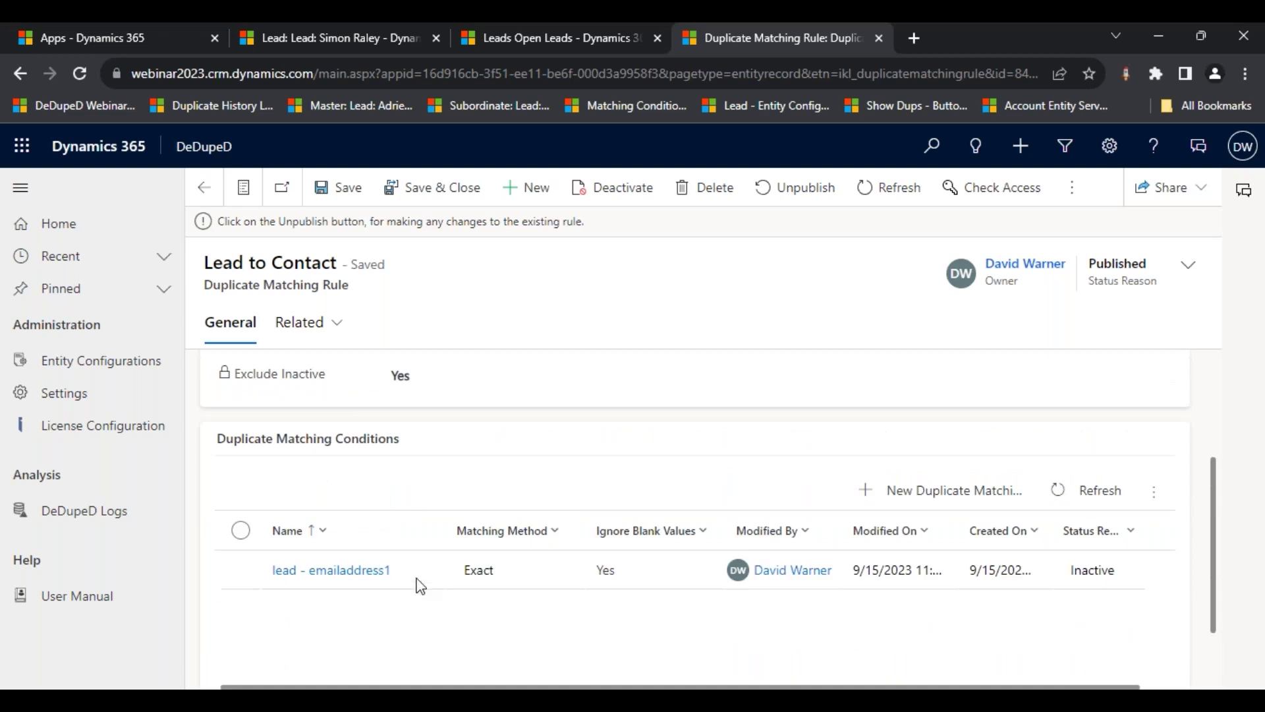
pyautogui.click(389, 572)
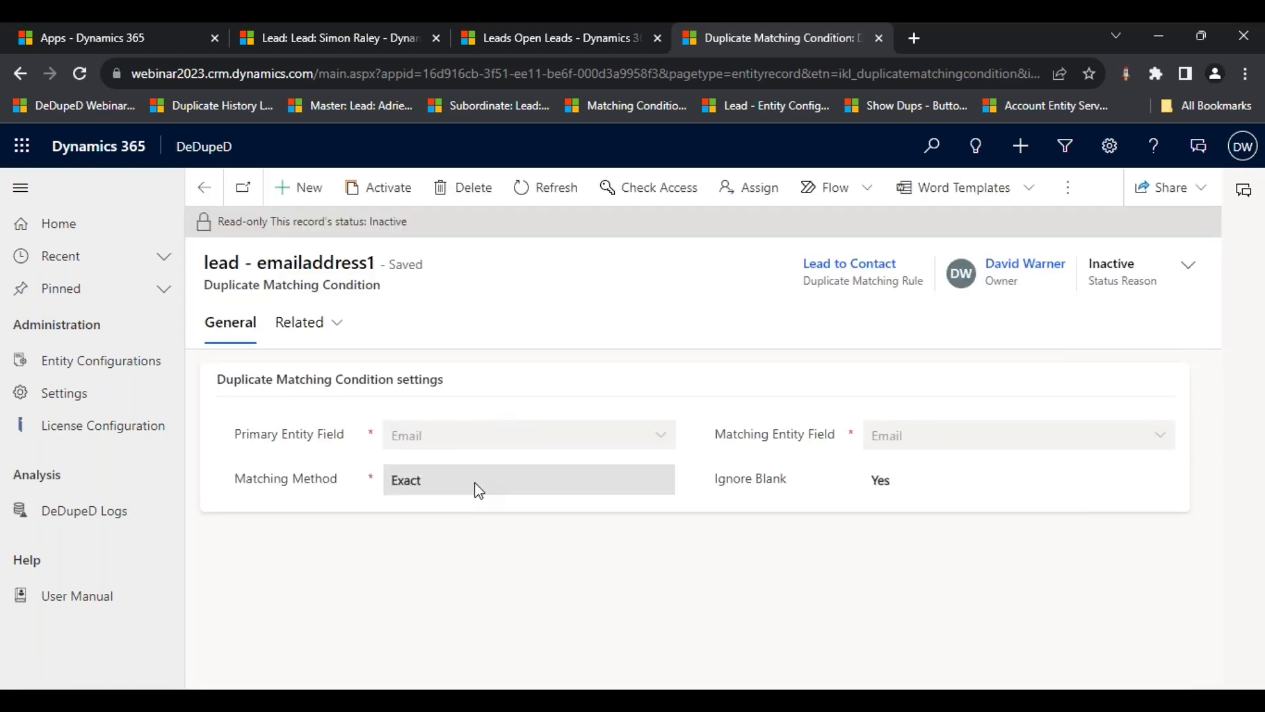
# - Review the Matching Method options on a new condition, then return to the Entity Configurations list
pyautogui.click(311, 200)
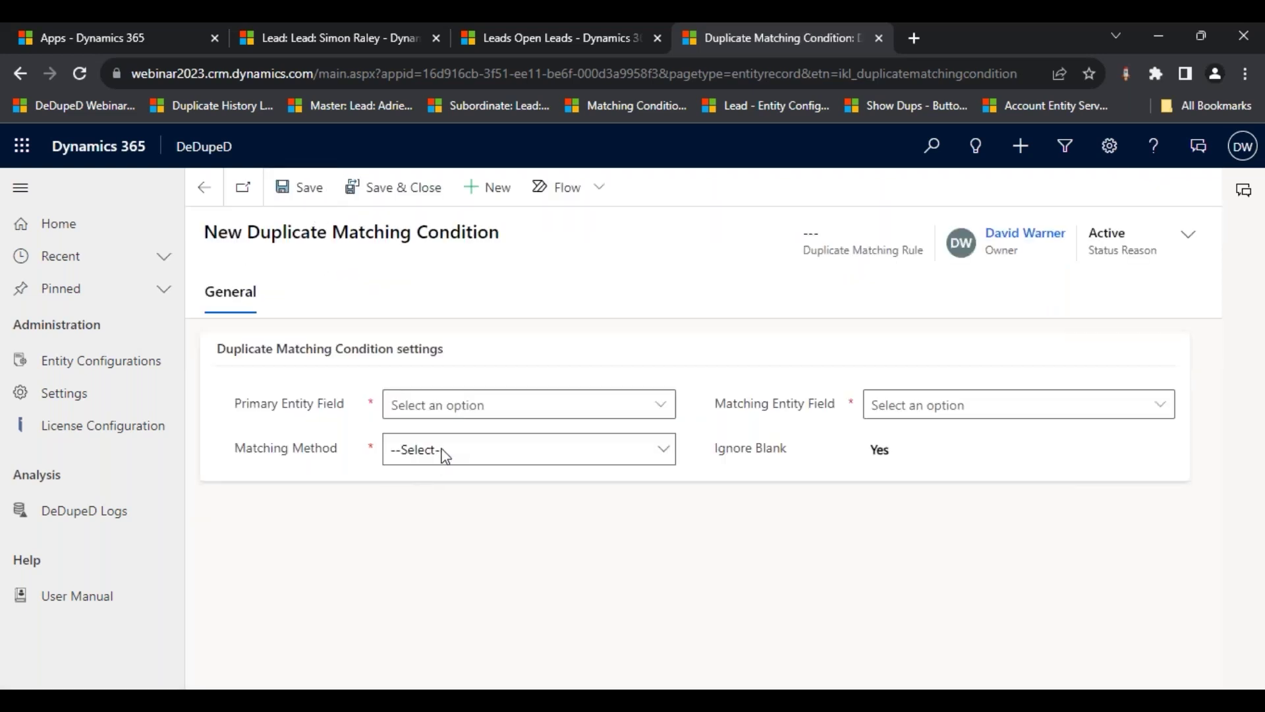
pyautogui.click(444, 452)
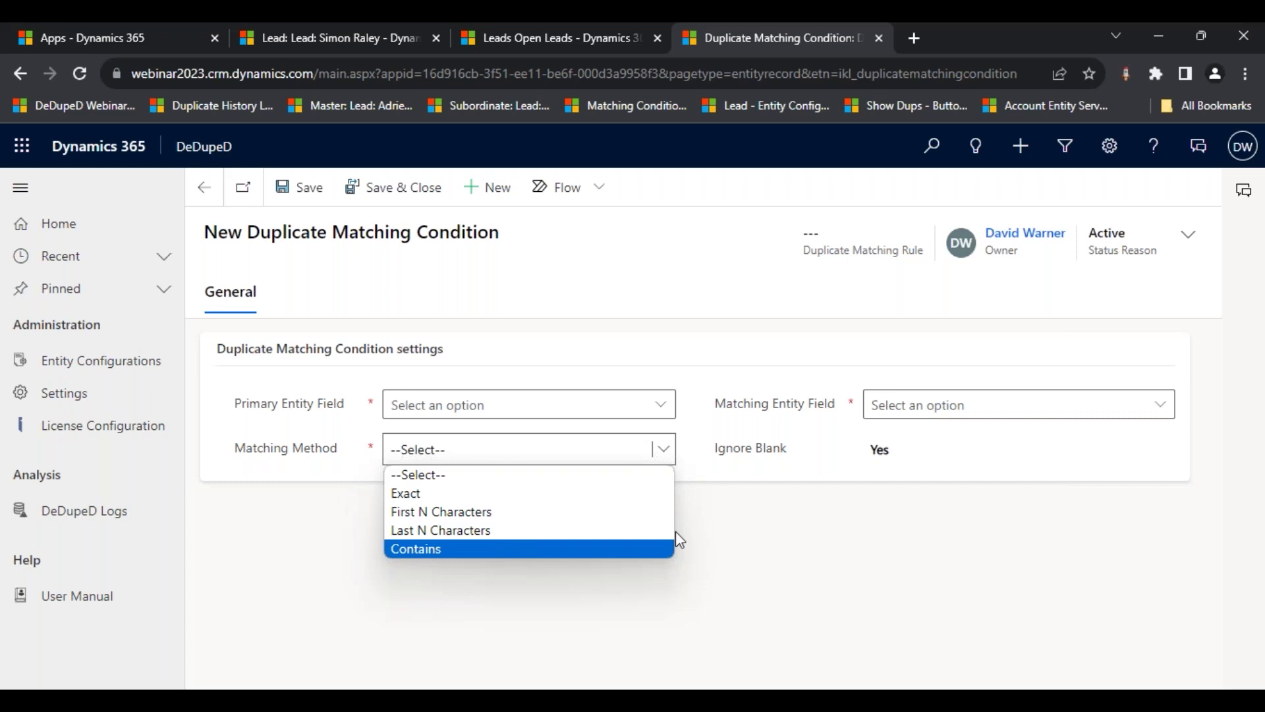
pyautogui.click(109, 362)
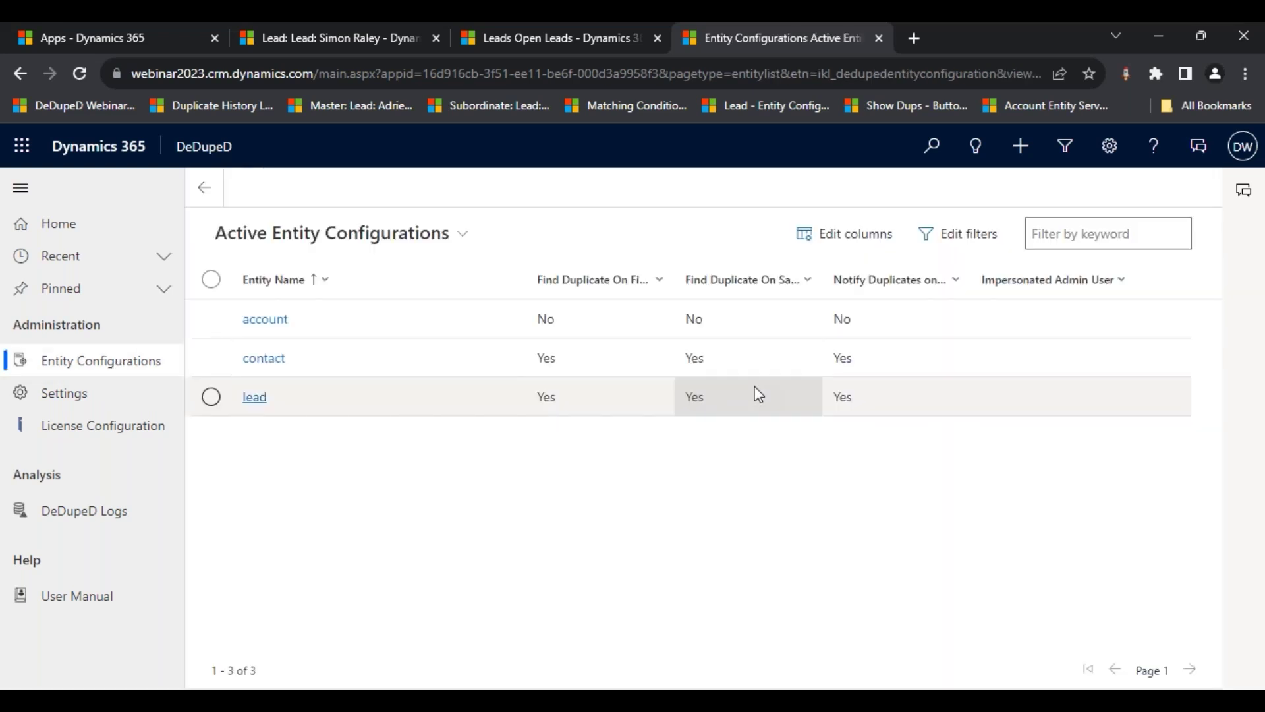